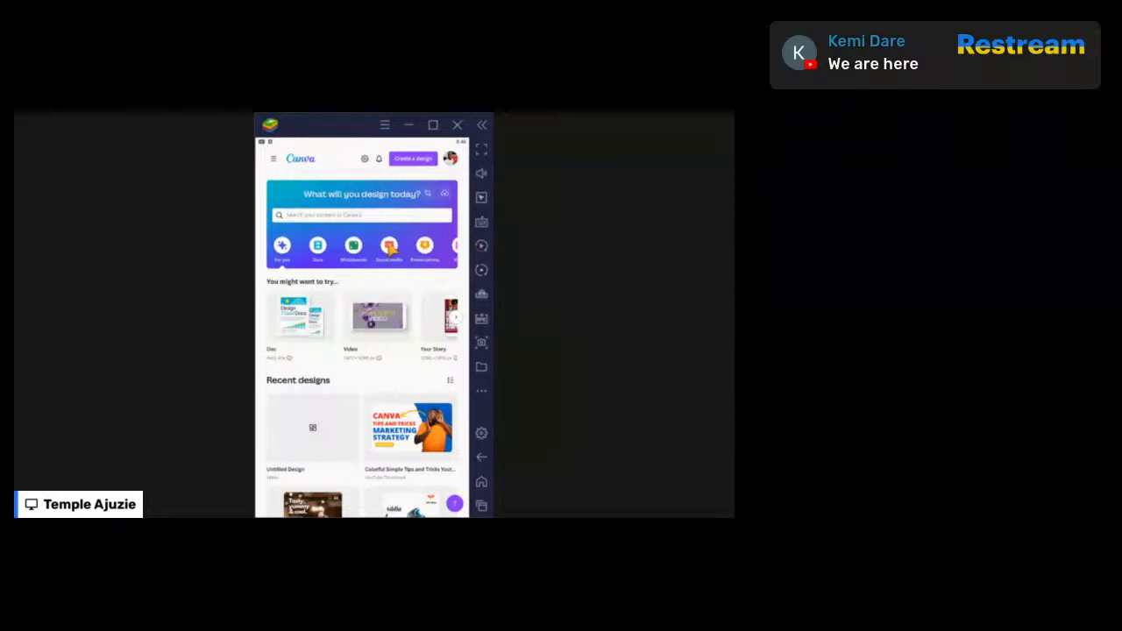
Step: Try to create a new Video design by searching the design types for "video"
click(412, 161)
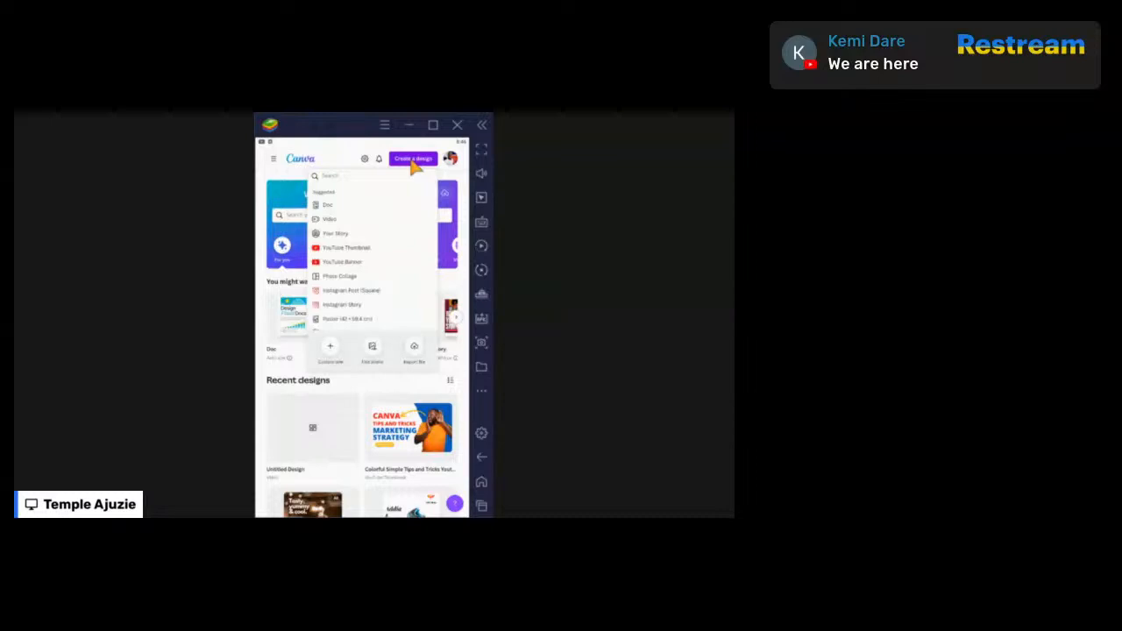
click(344, 156)
click(417, 163)
click(340, 165)
click(414, 158)
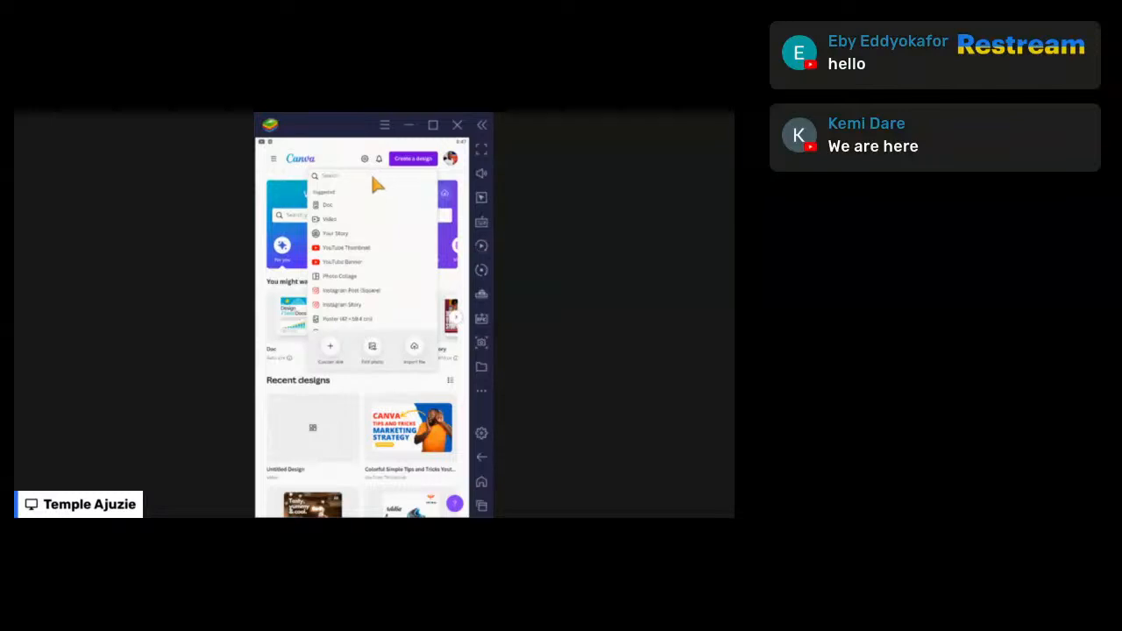
text(video)
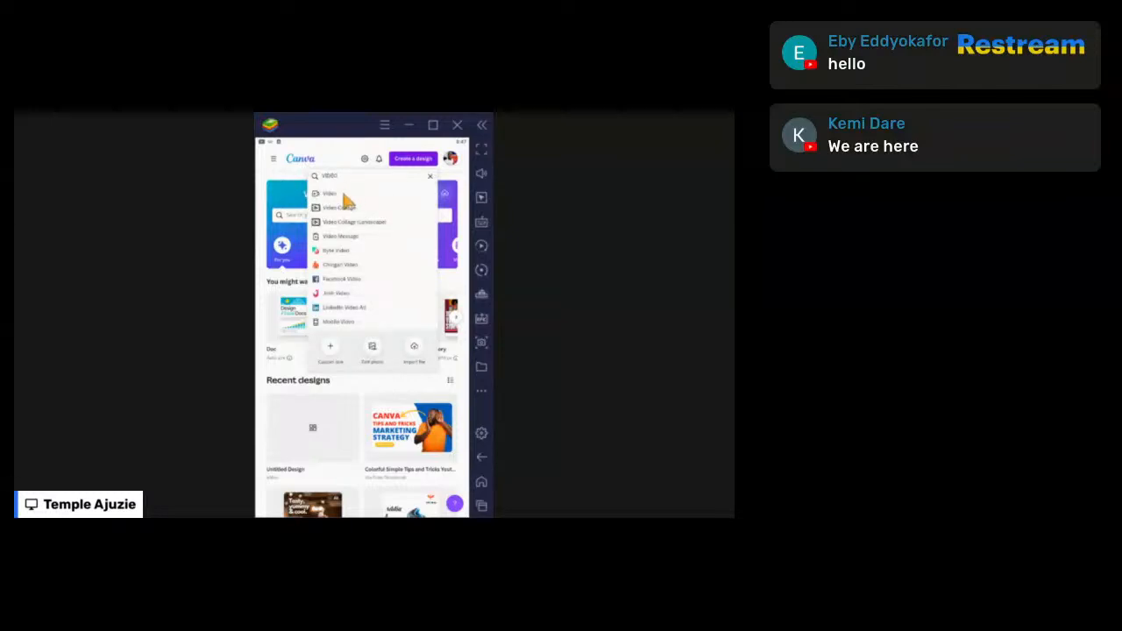
click(341, 194)
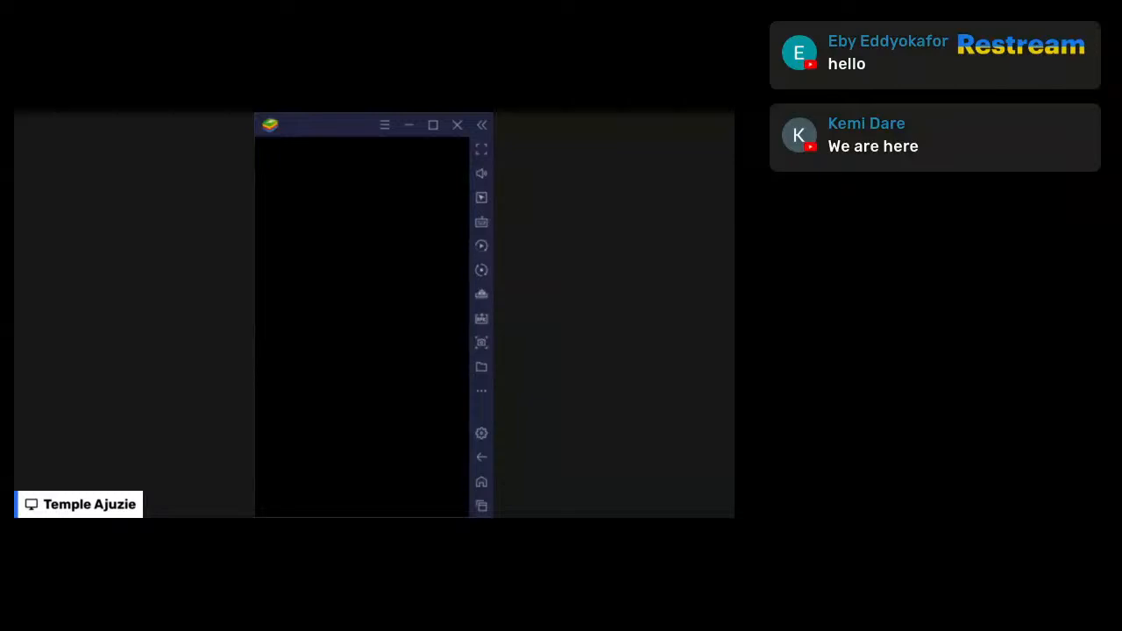
Step: Exit the BlueStacks App Player and, once it is restarted, rotate its screen to portrait orientation
click(457, 125)
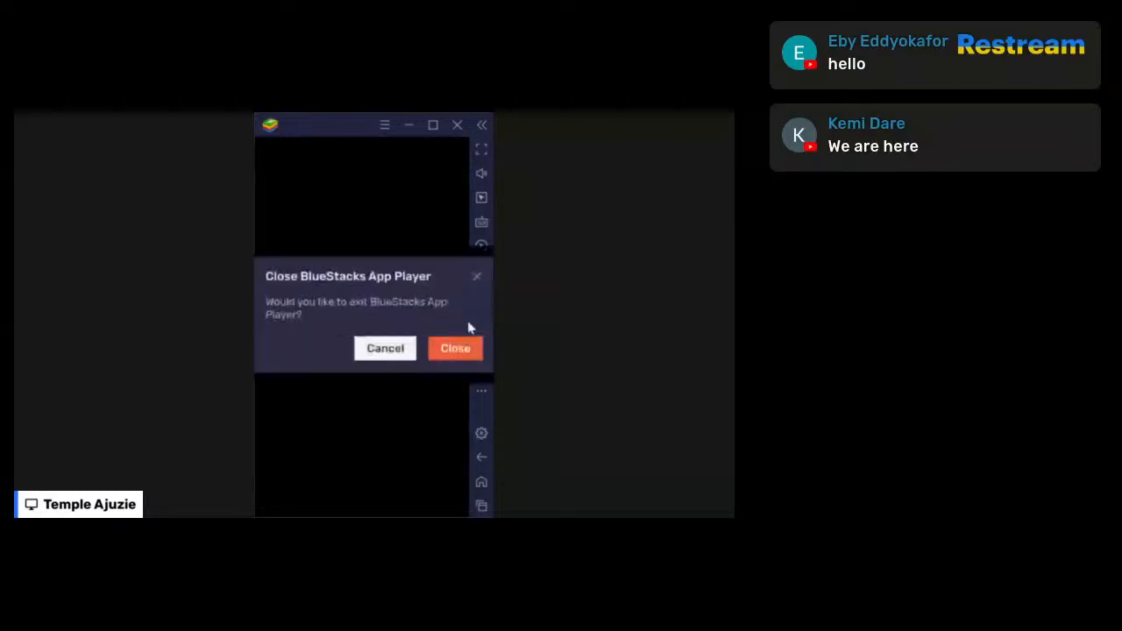
click(467, 346)
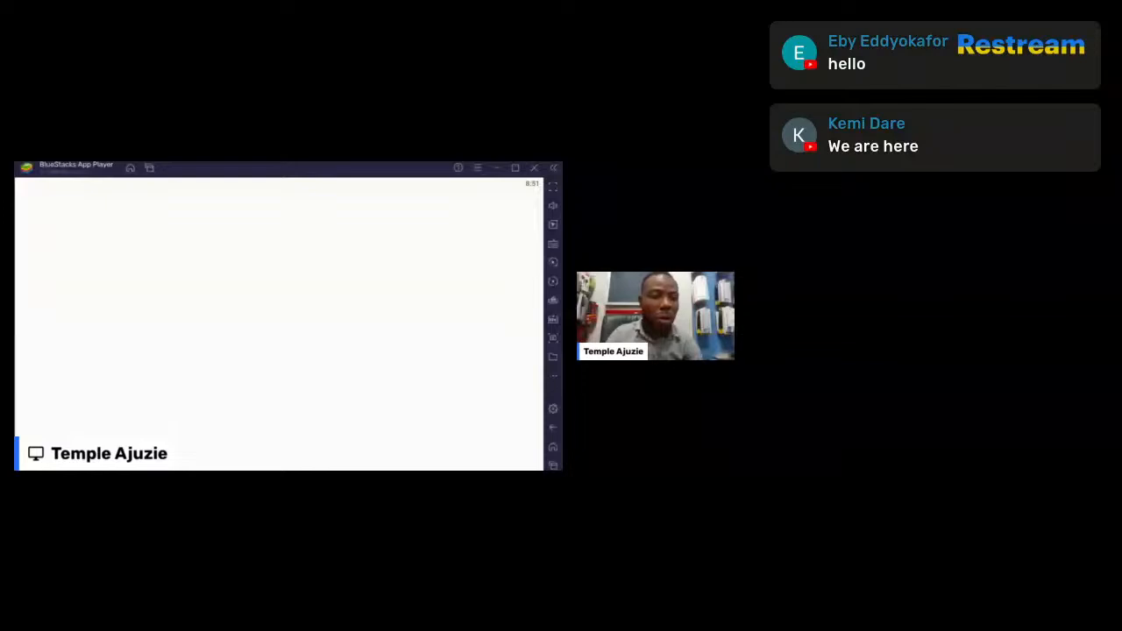
click(553, 376)
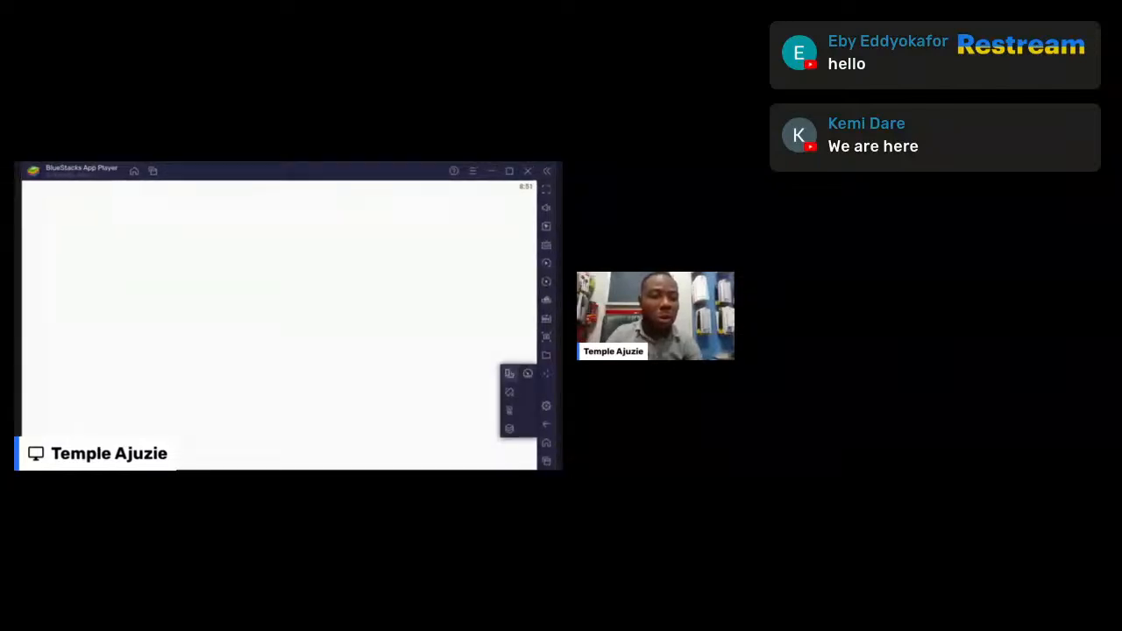
click(514, 375)
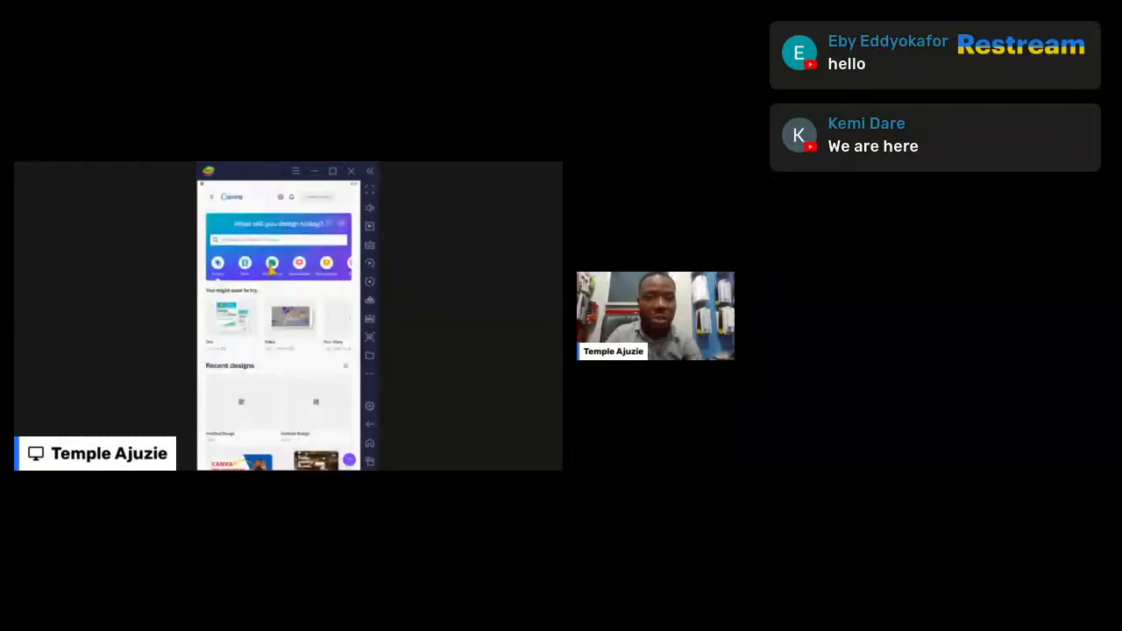
Step: Create a new Video design from the suggested types and dismiss the template browser to reach the blank canvas
click(272, 266)
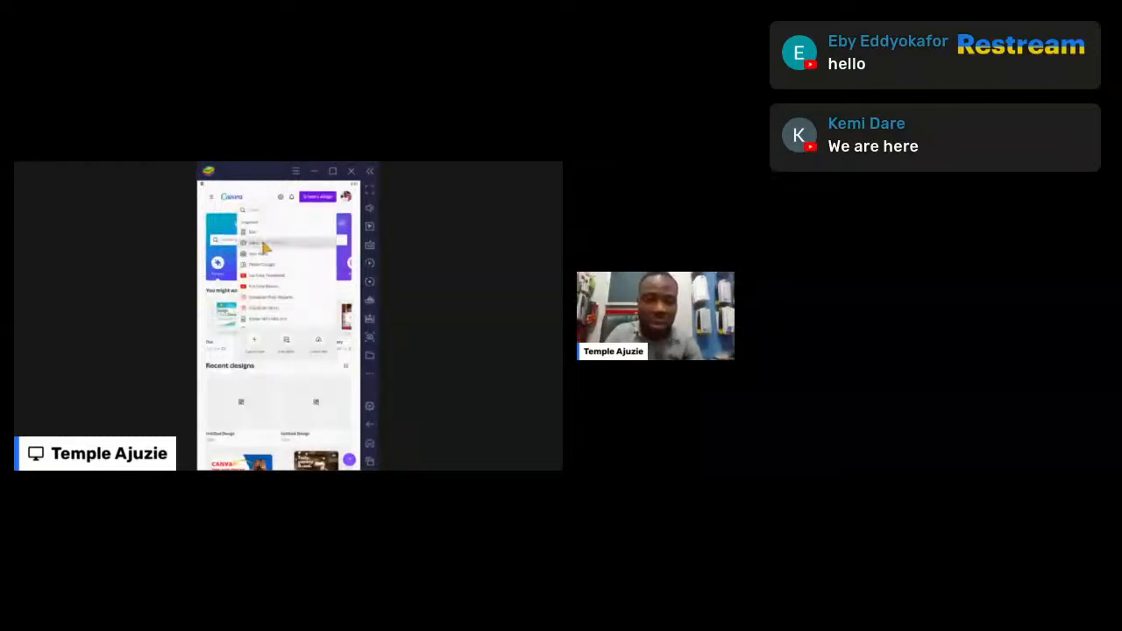
click(256, 244)
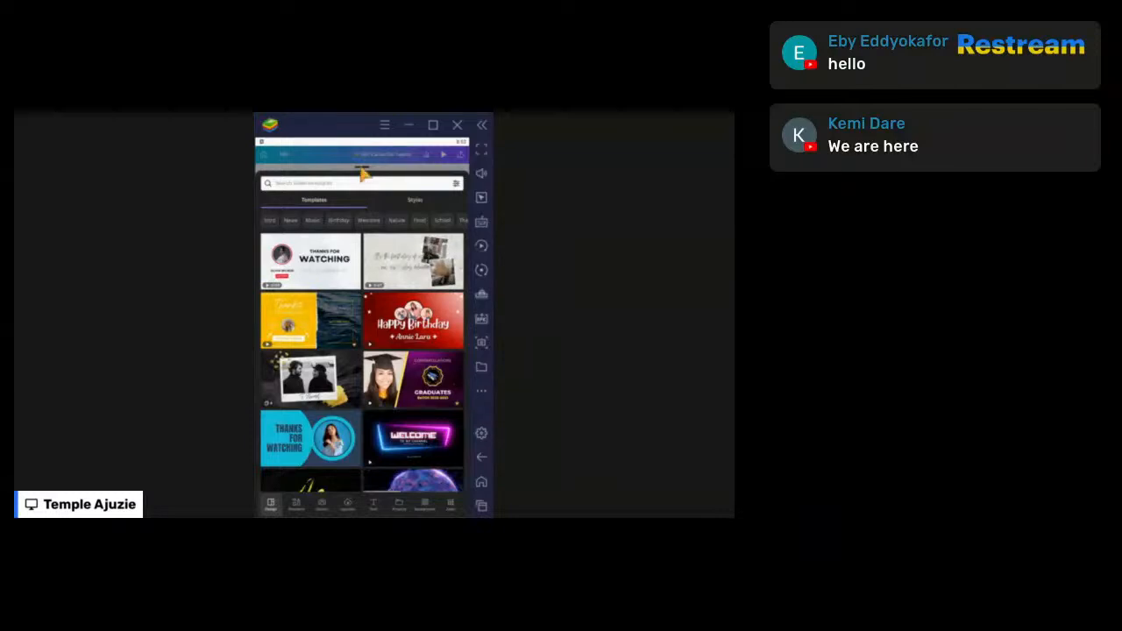
drag(361, 168, 392, 500)
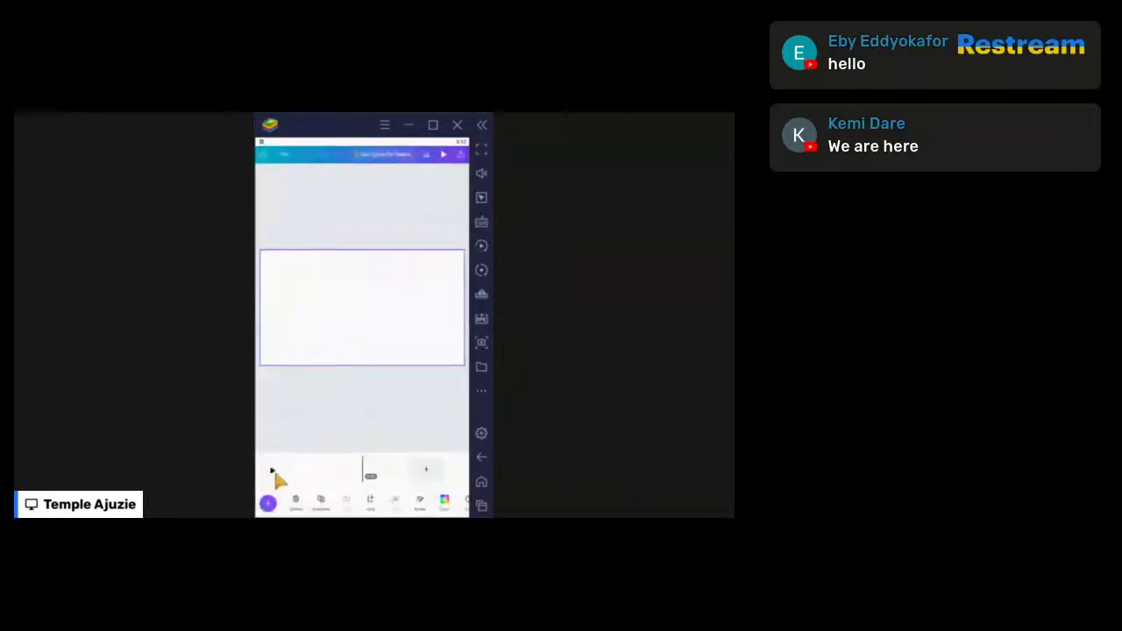
Step: Add the pink handbag image from the device gallery to the current page
click(269, 504)
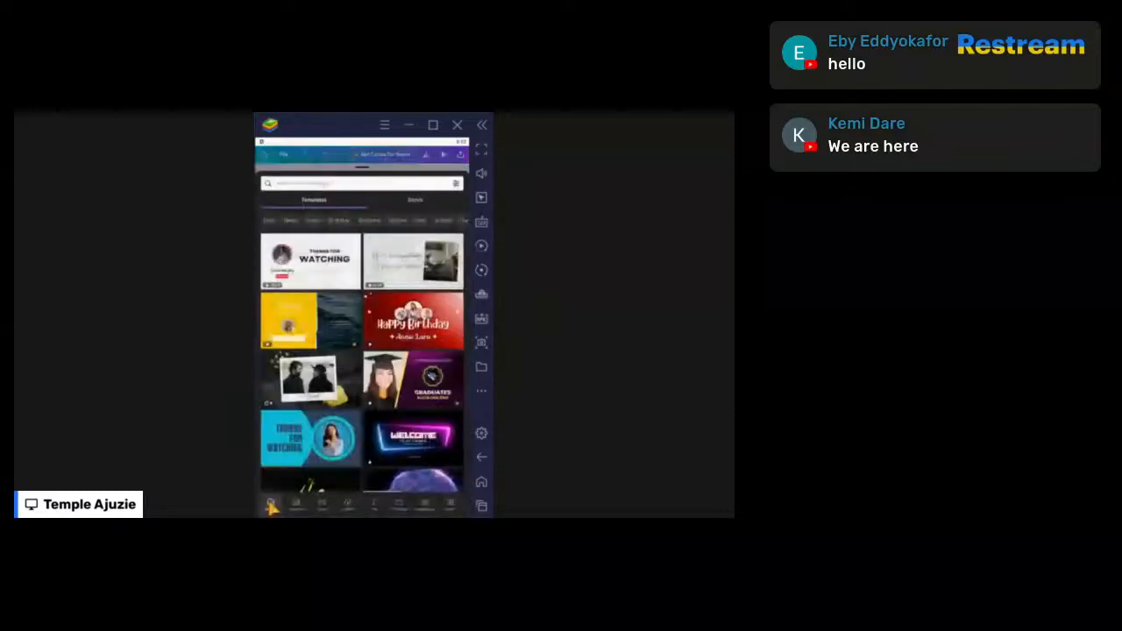
click(322, 505)
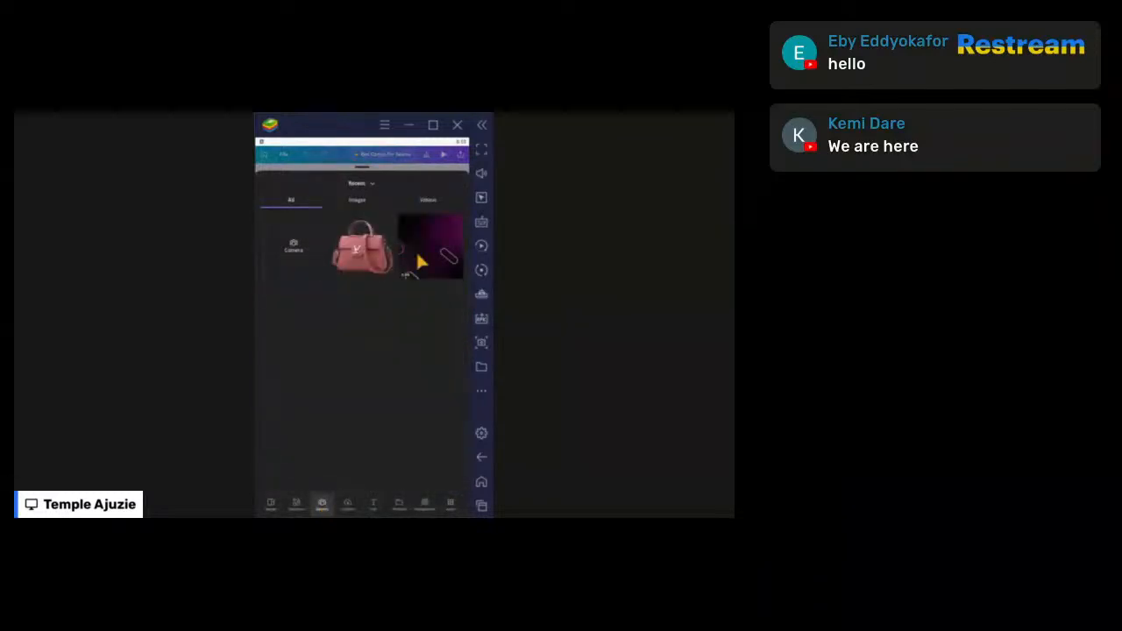
click(368, 249)
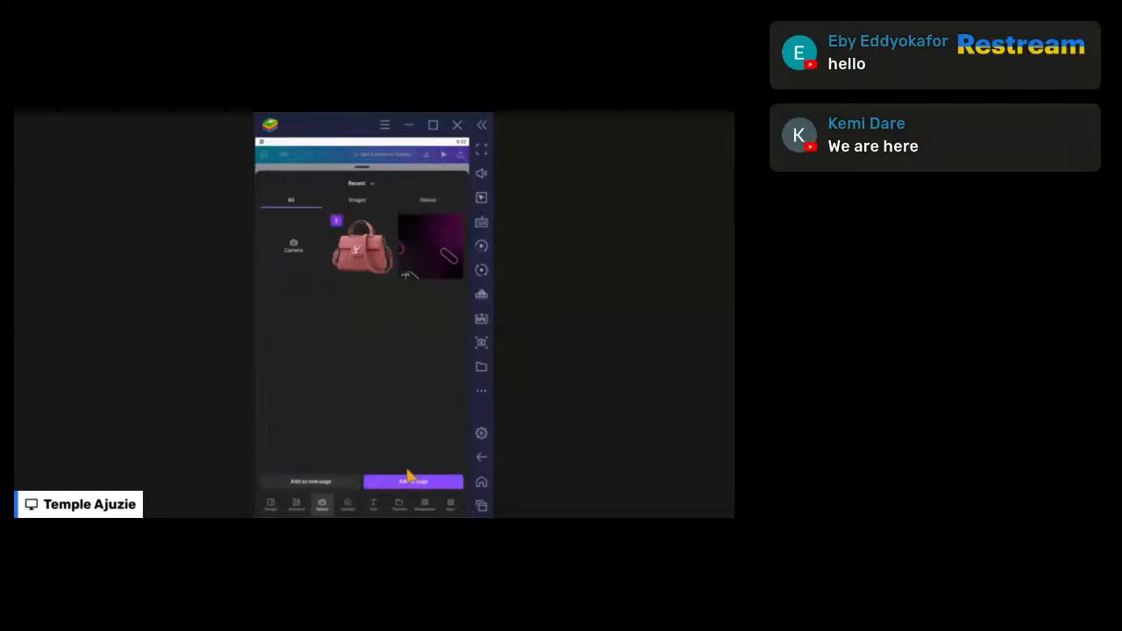
click(417, 483)
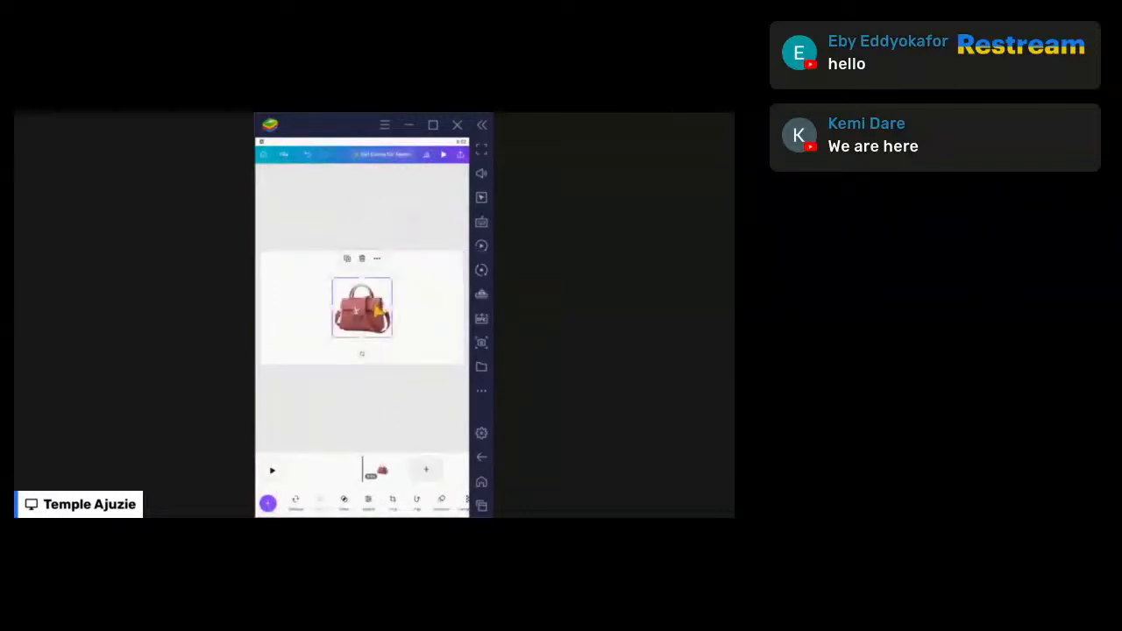
Step: Move the handbag image to the right half of the canvas and enlarge it slightly
drag(378, 310, 427, 316)
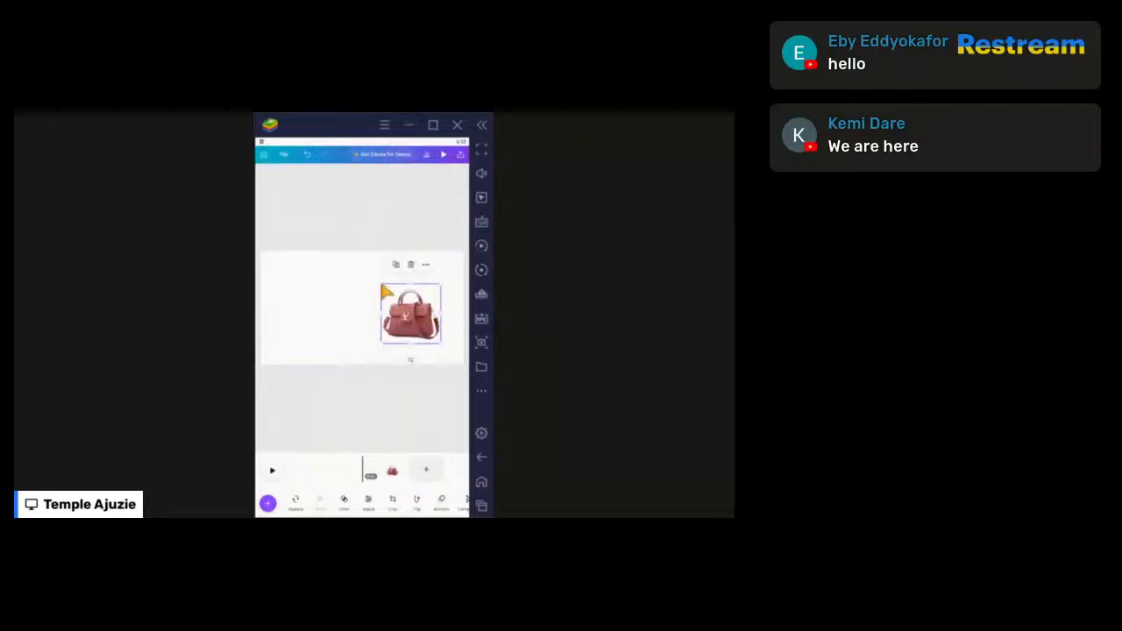
mouse_move(381, 284)
mouse_down()
mouse_move(359, 273)
mouse_move(368, 288)
mouse_up()
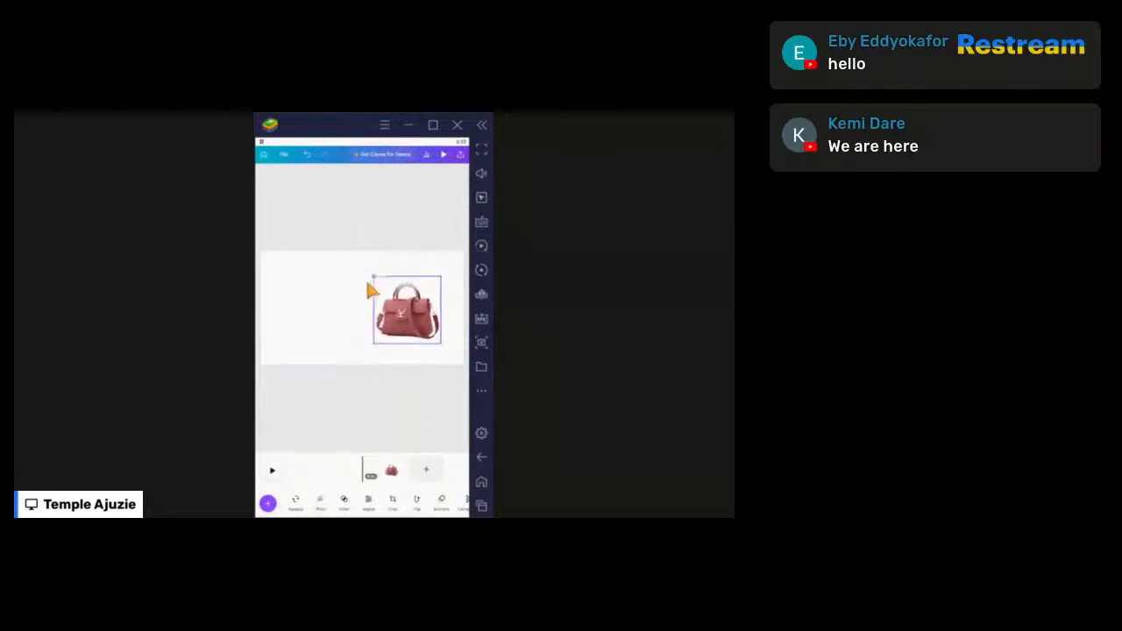
click(348, 384)
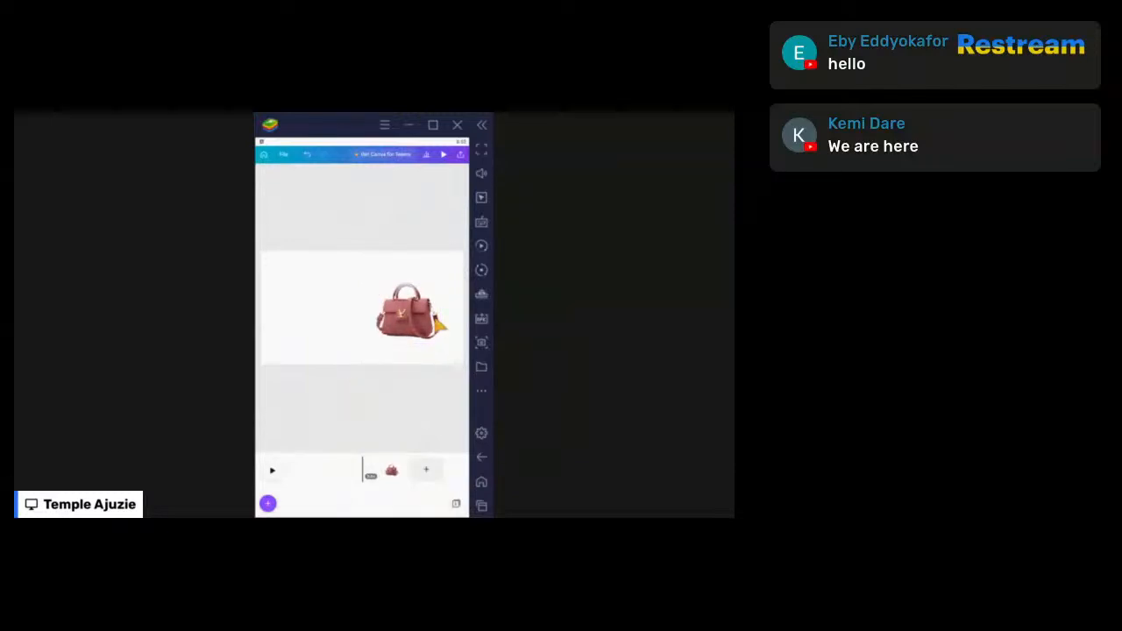
click(433, 315)
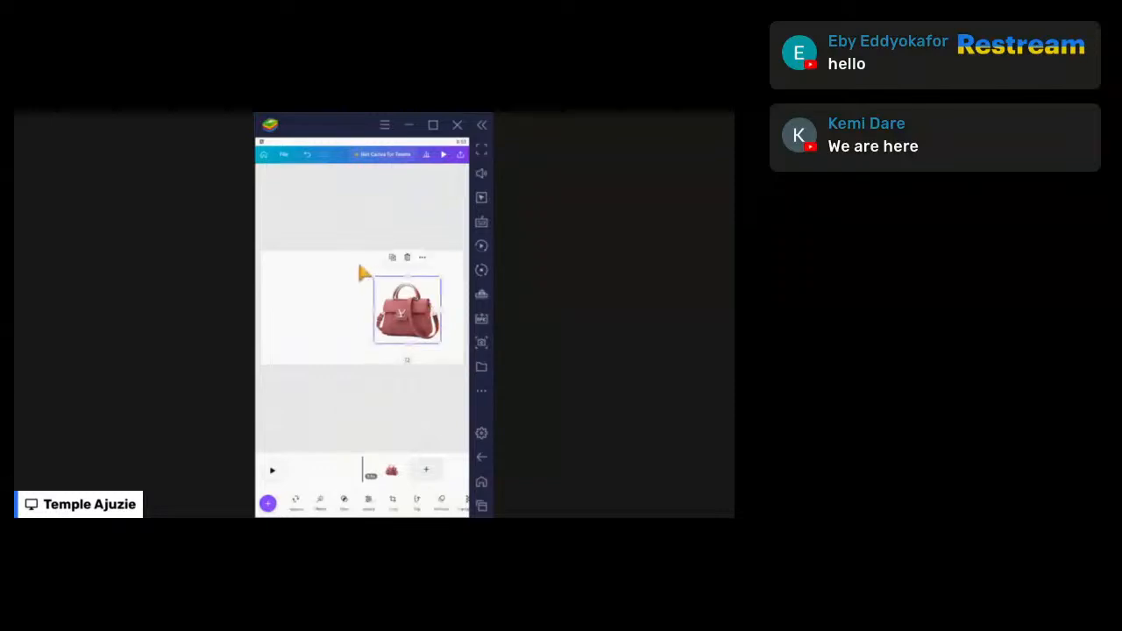
Step: Set the page background to black using the brand color swatch
click(355, 258)
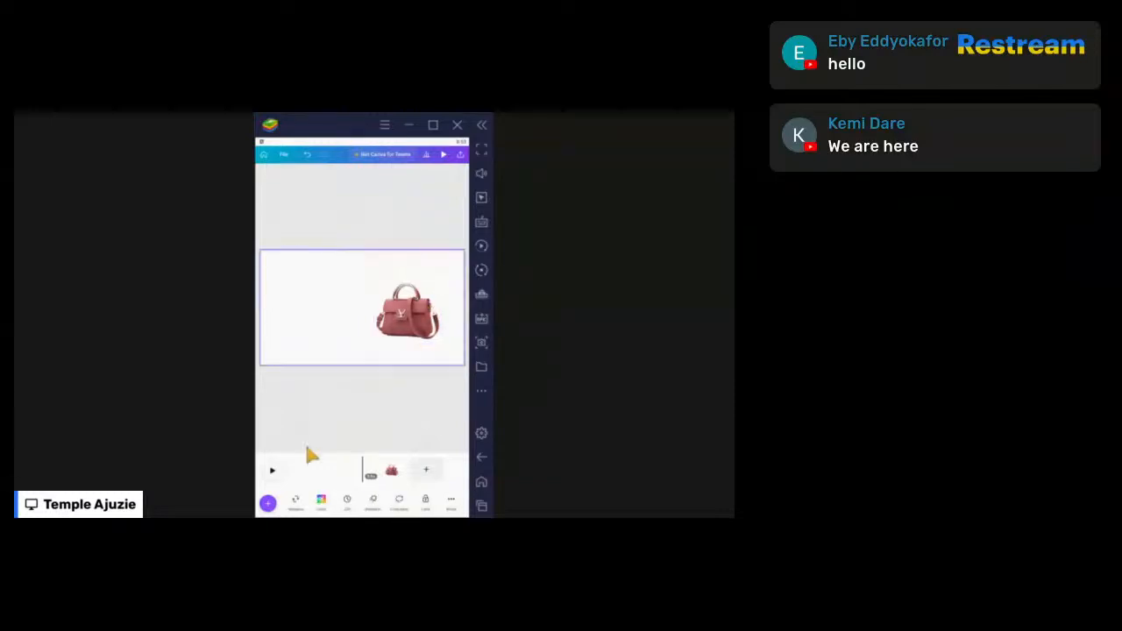
click(321, 502)
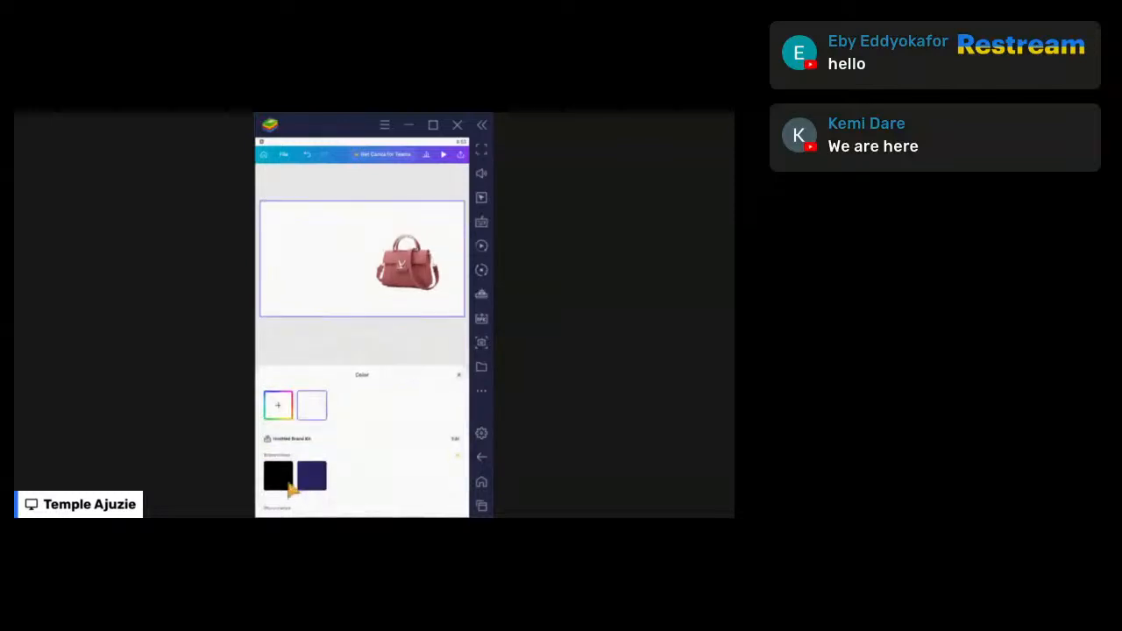
click(291, 489)
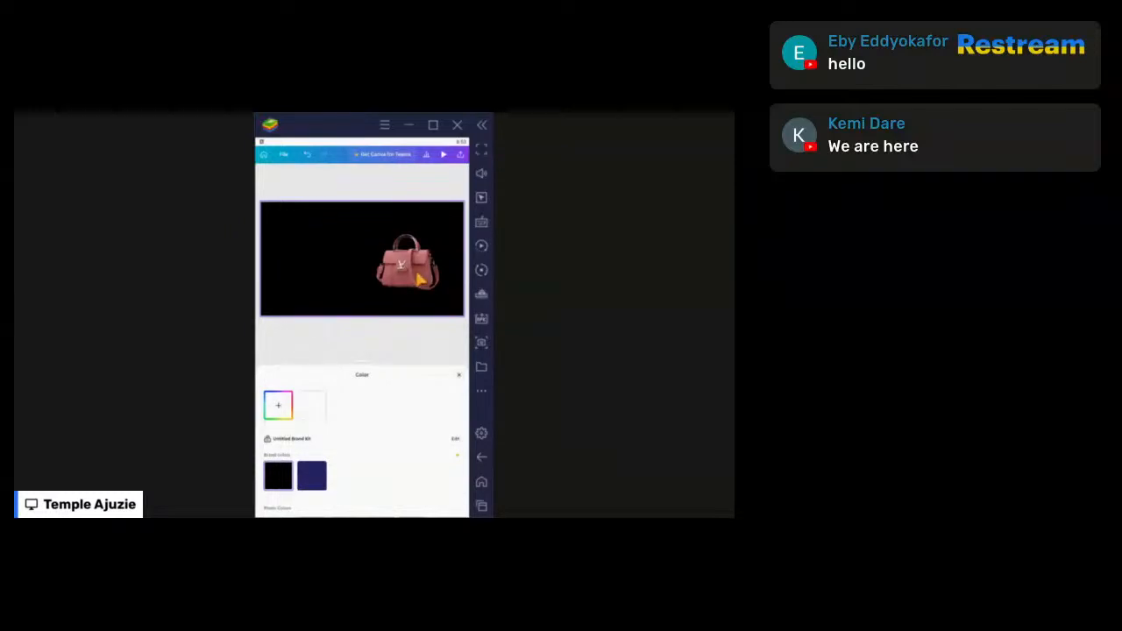
Step: Enlarge the handbag from its upper-left corner and reposition it to sit vertically centered in the canvas's right half
click(417, 273)
drag(375, 277, 362, 265)
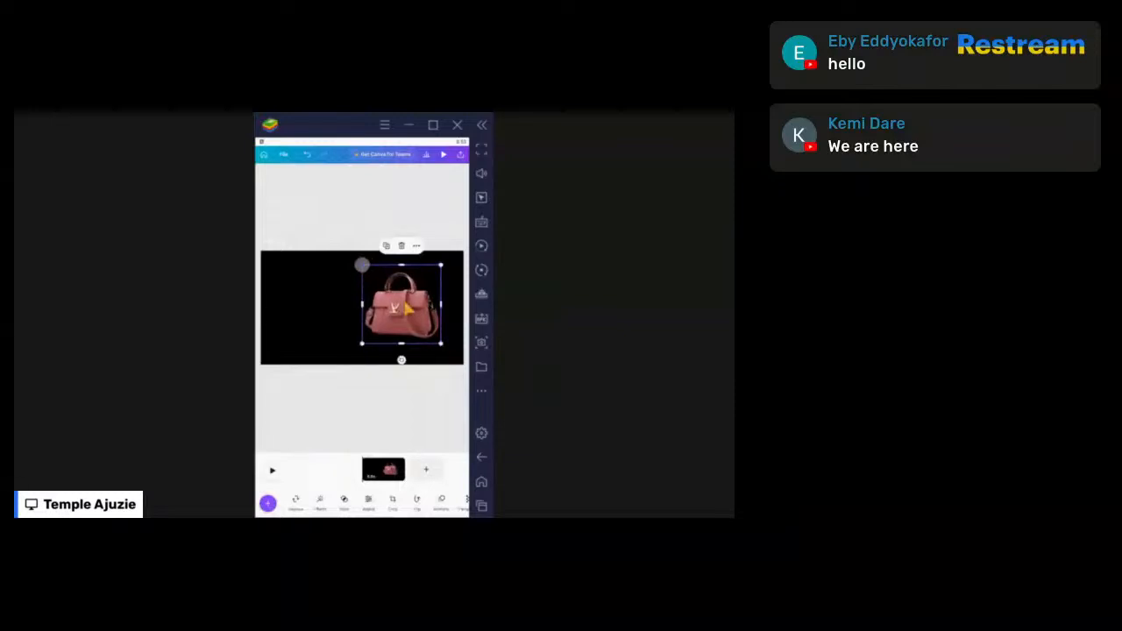
drag(405, 306, 410, 316)
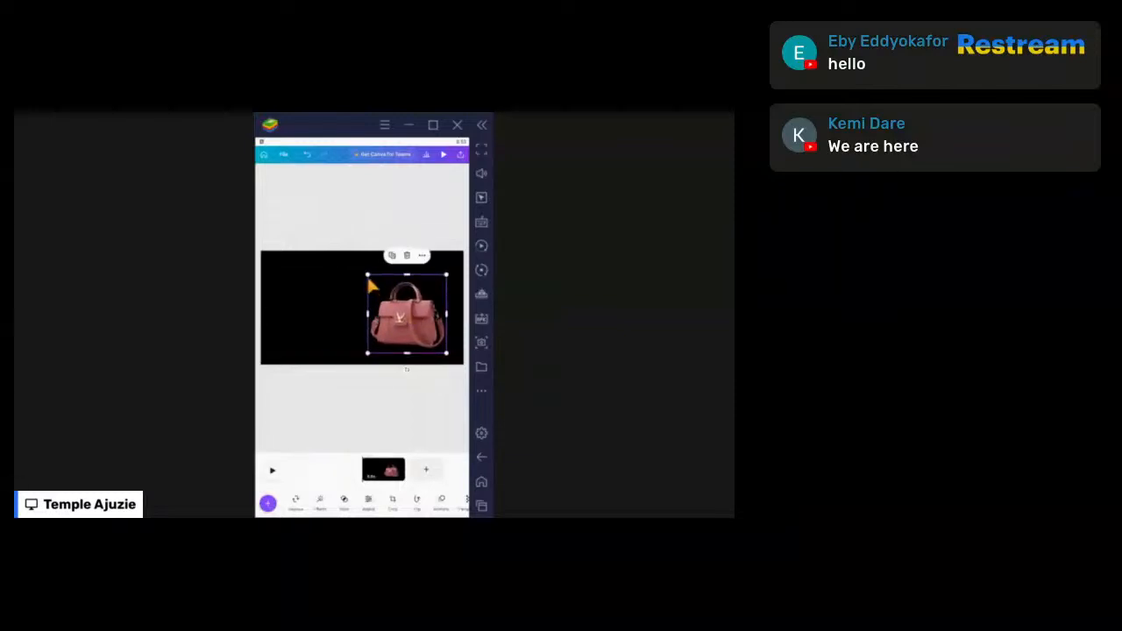
drag(366, 274, 365, 272)
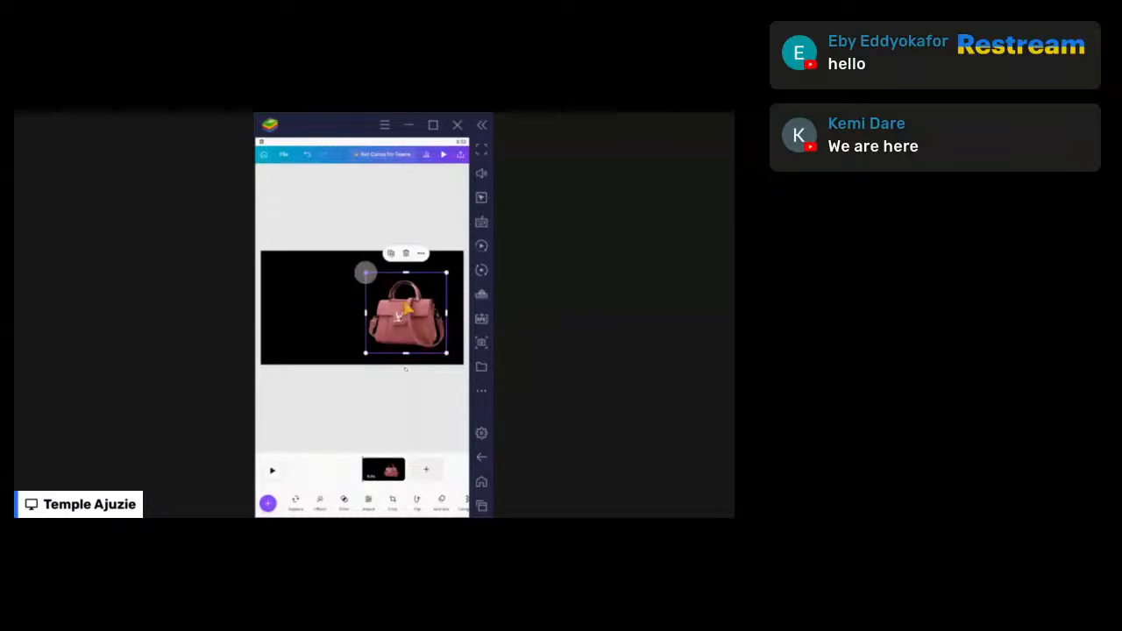
drag(406, 306, 408, 303)
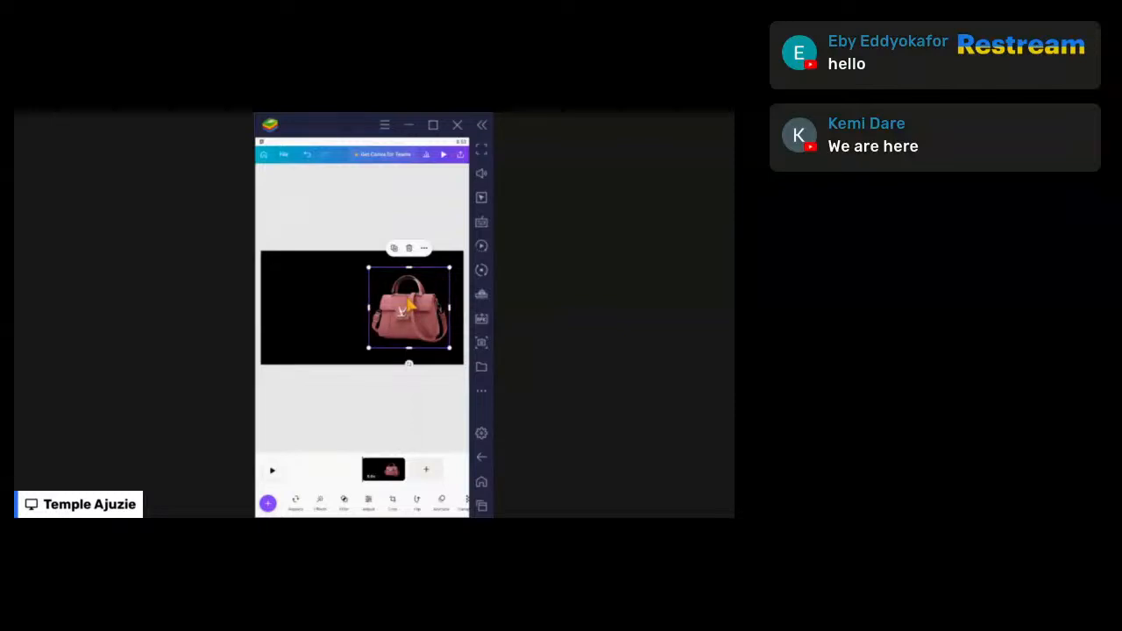
click(392, 392)
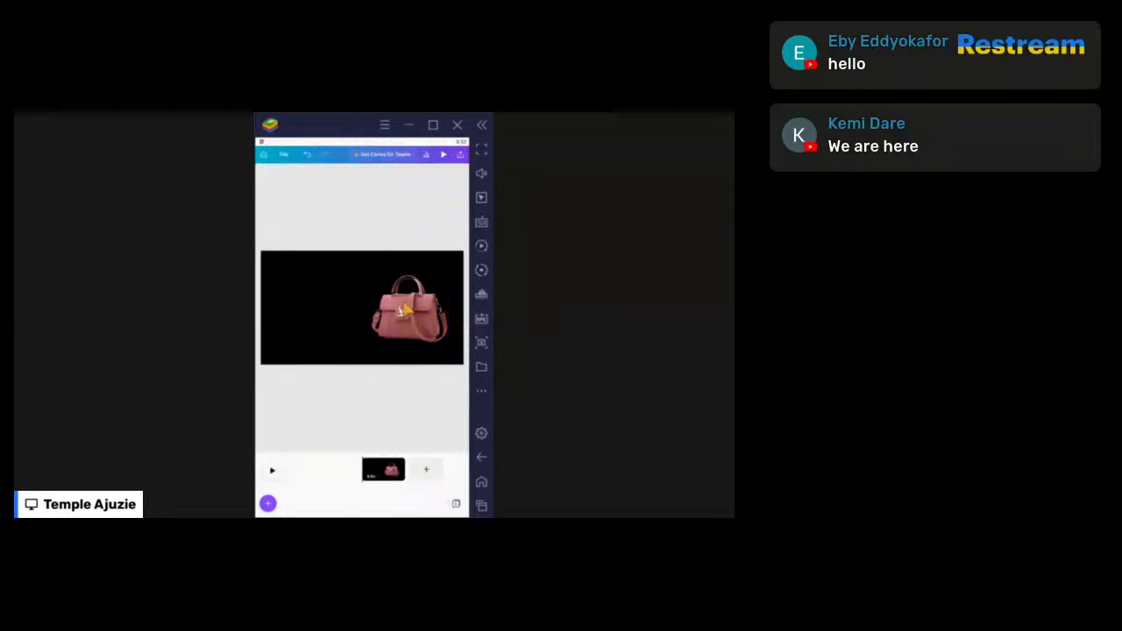
Step: Enlarge the handbag further from its lower-left corner and nudge it so it fills most of the canvas height
click(401, 305)
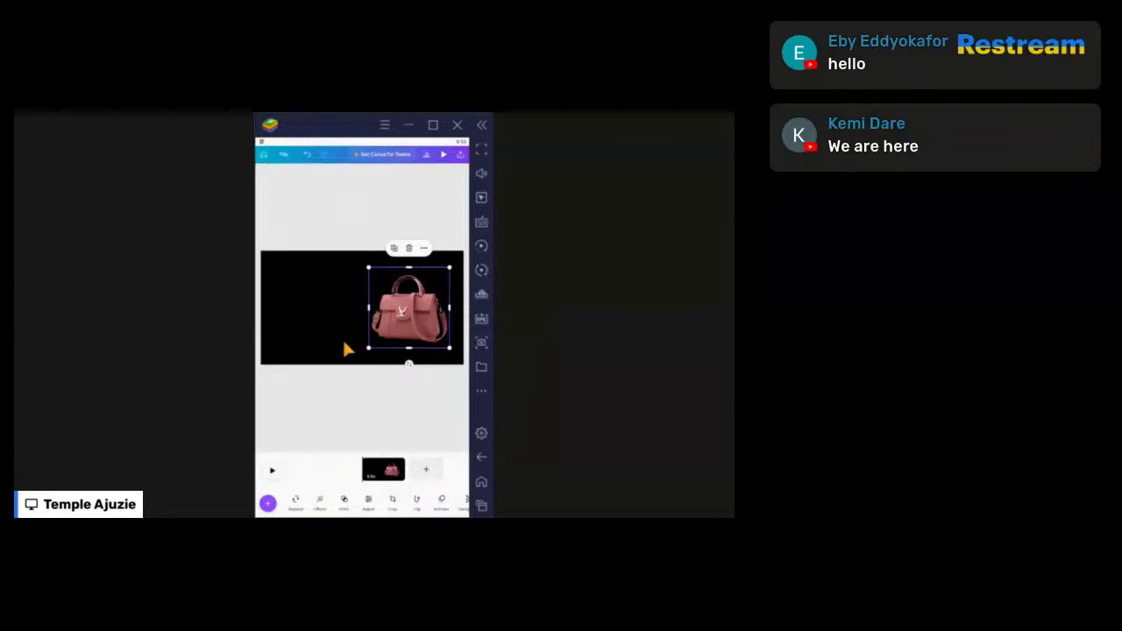
click(330, 415)
click(416, 319)
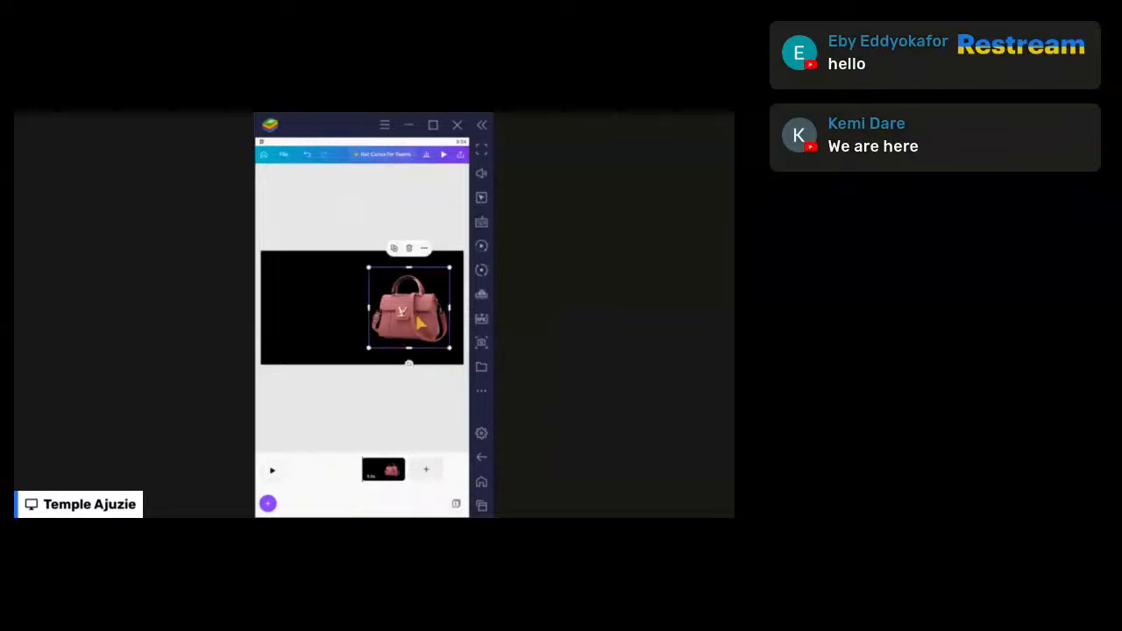
drag(368, 349, 359, 361)
drag(402, 295, 405, 290)
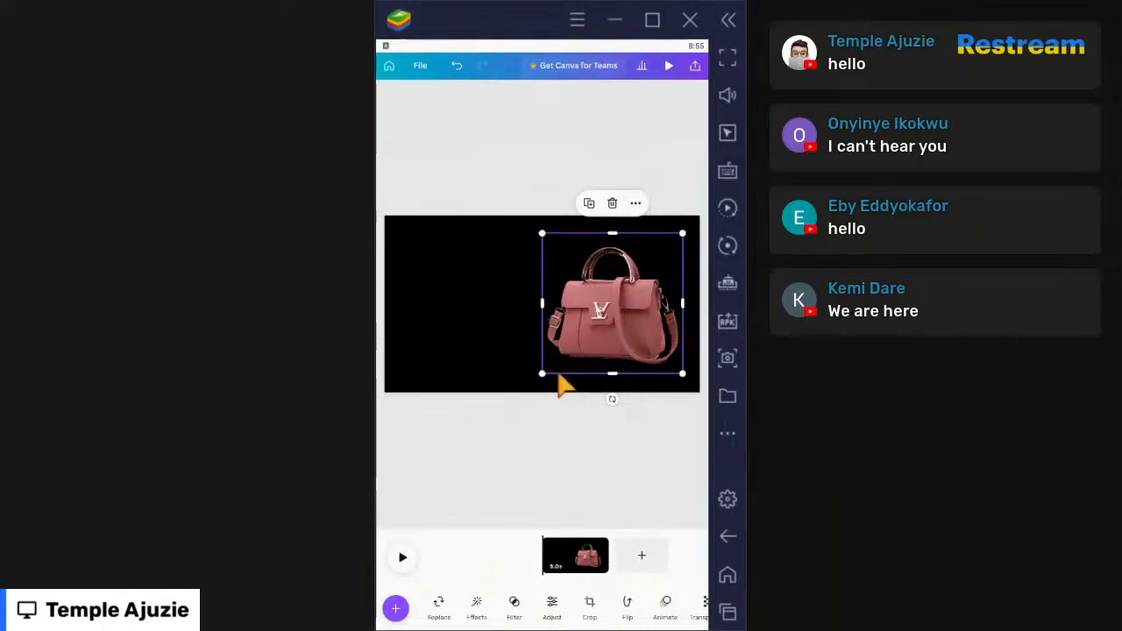
click(542, 376)
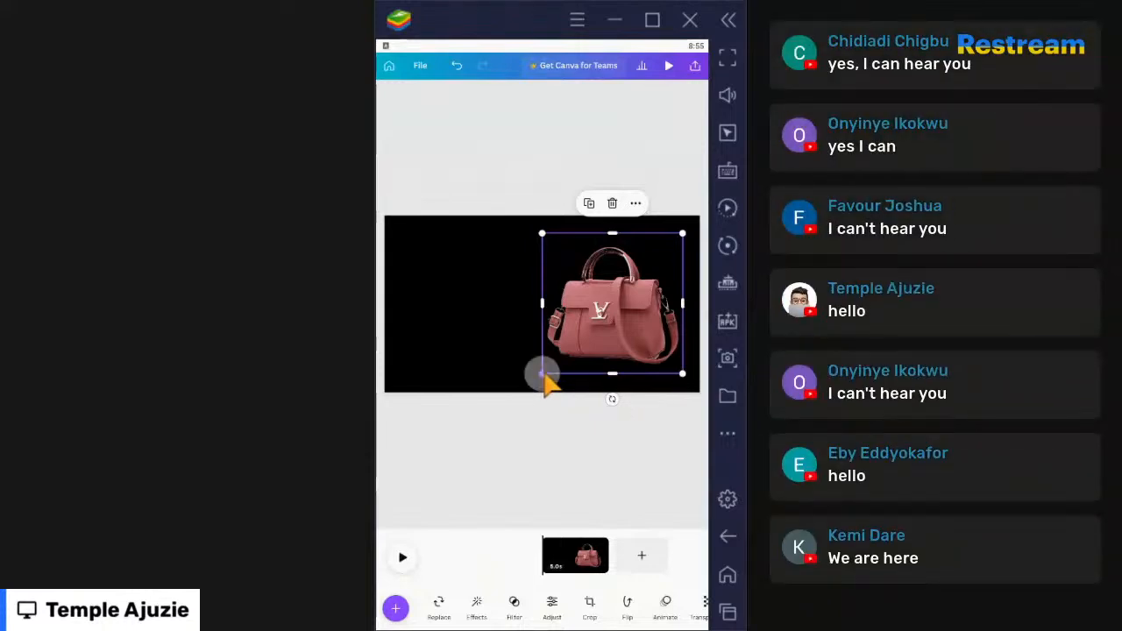
drag(543, 376, 534, 383)
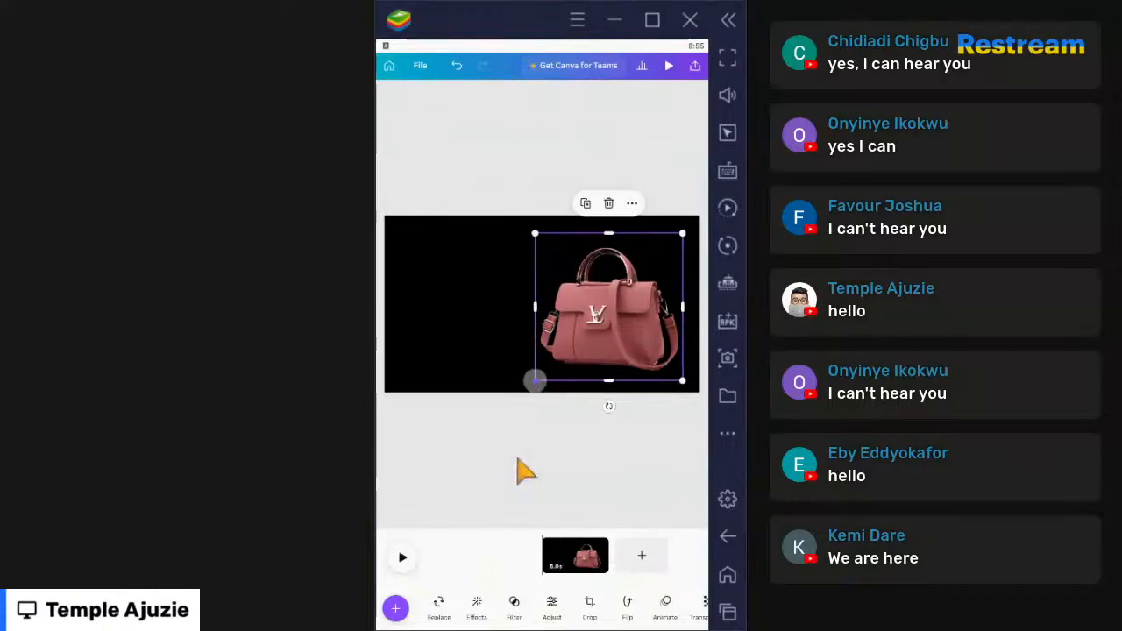
click(474, 408)
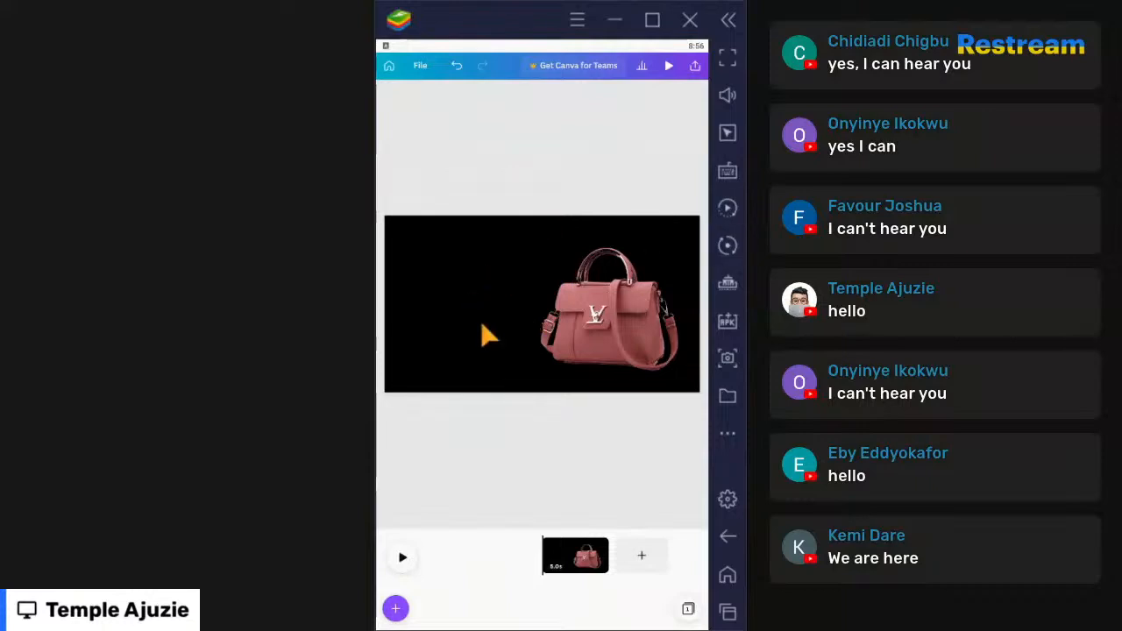
Step: Set the page background to black using the swatch in the document colors
click(439, 294)
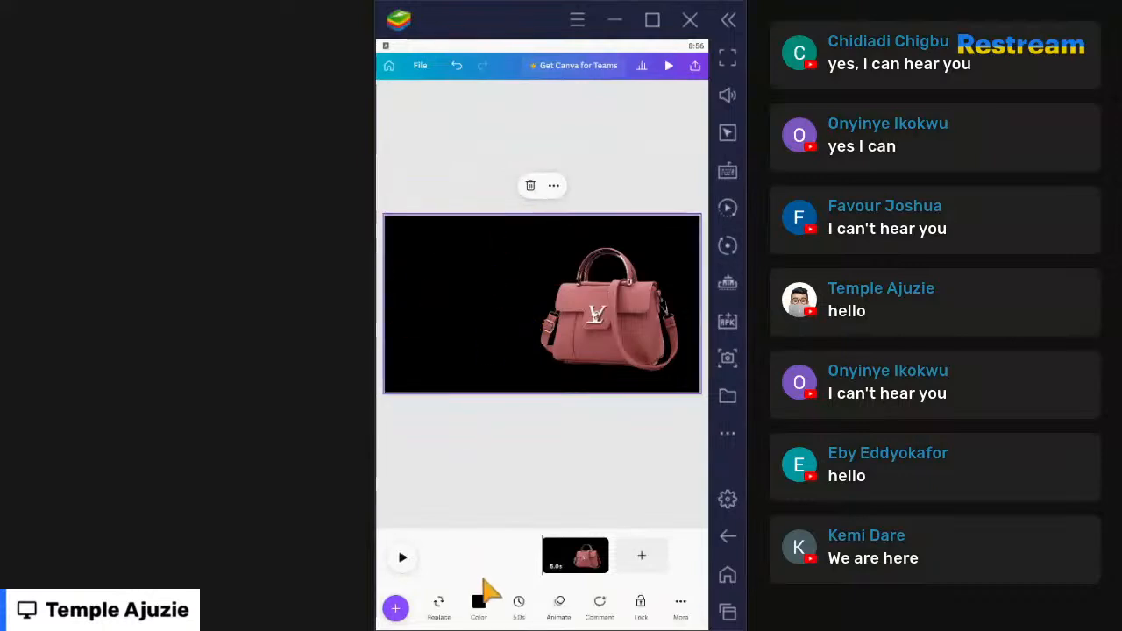
click(481, 606)
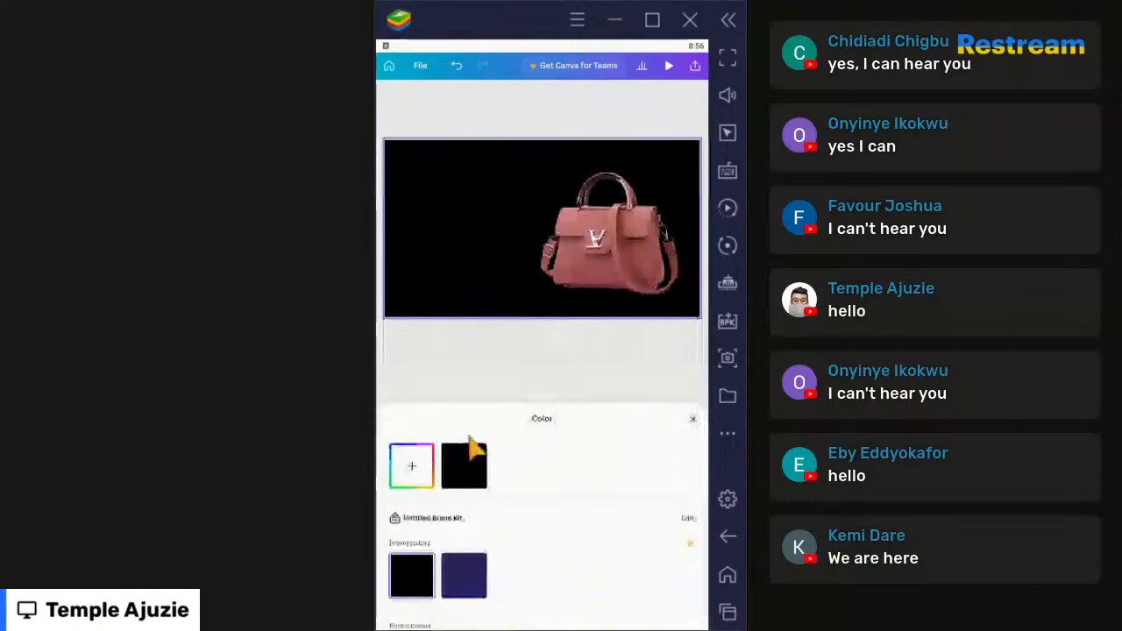
click(460, 462)
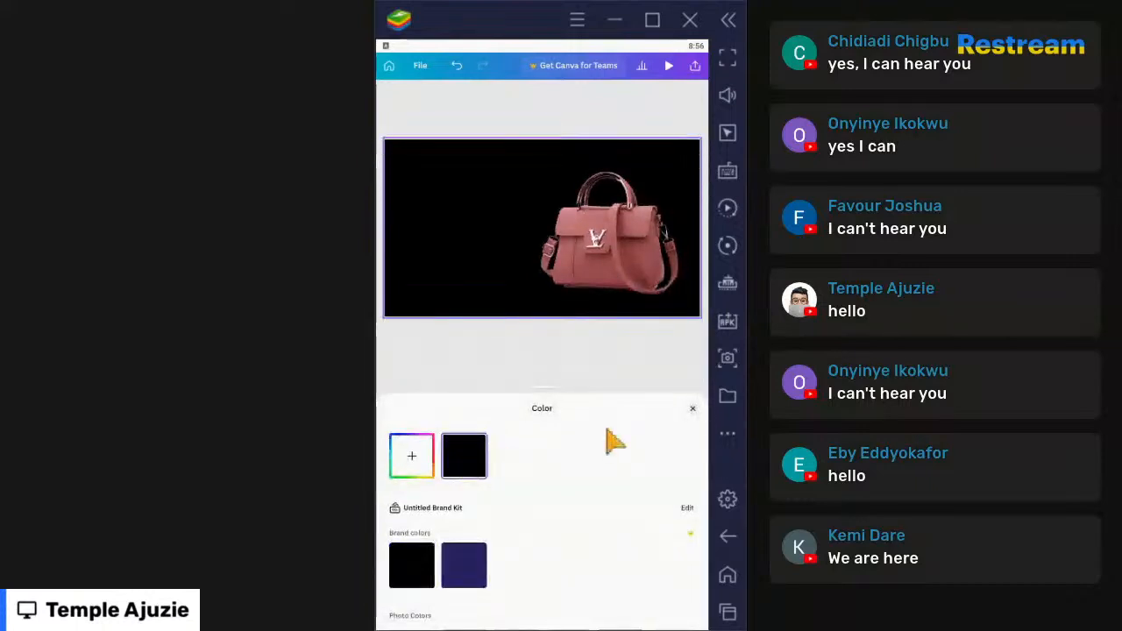
click(693, 411)
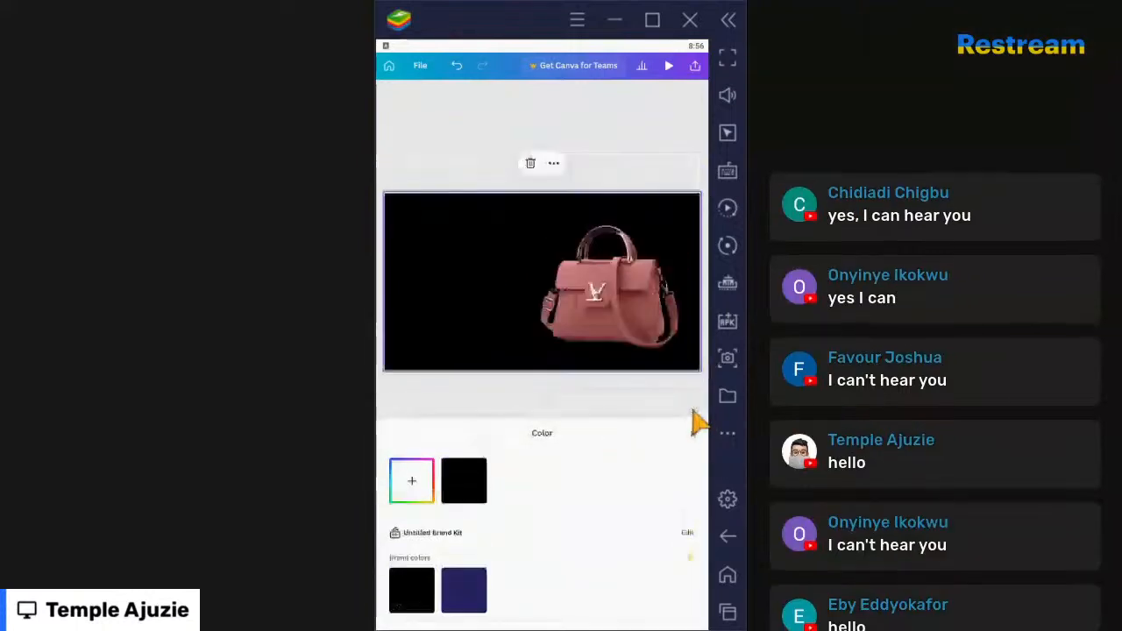
Step: Nudge the handbag slightly upward and shrink it a little from its upper-left corner
click(611, 320)
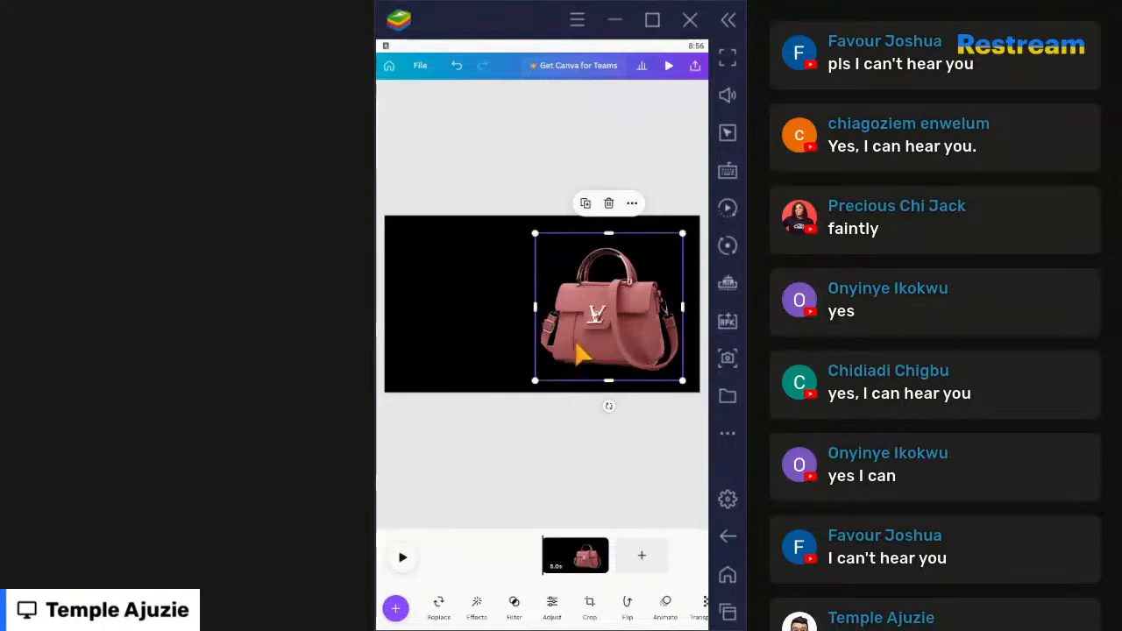
drag(581, 343, 579, 337)
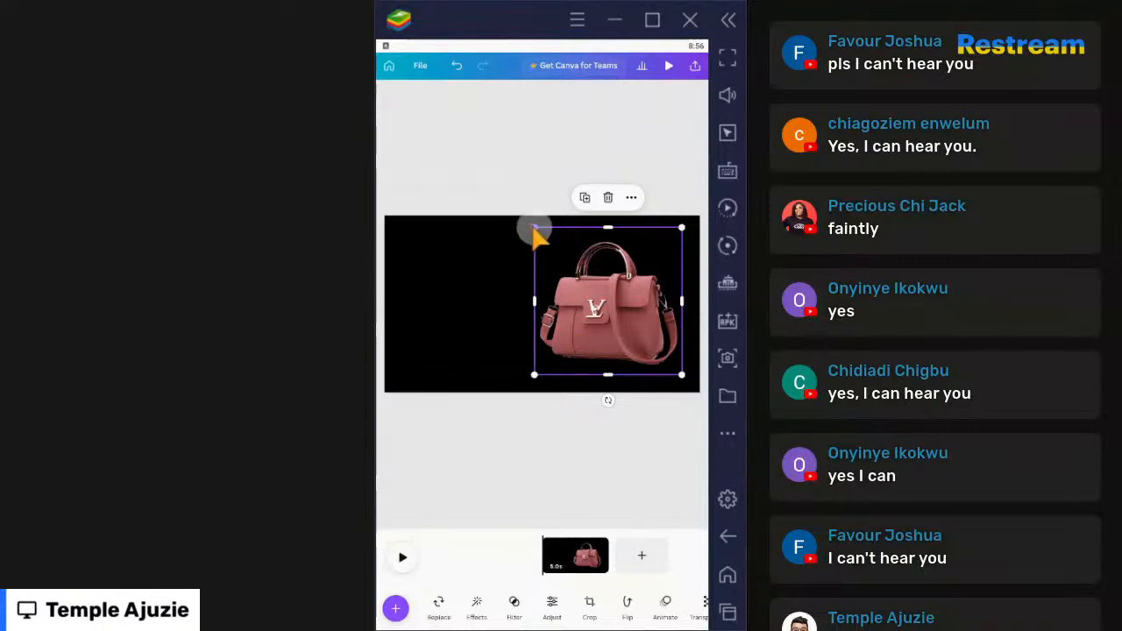
drag(534, 229, 538, 235)
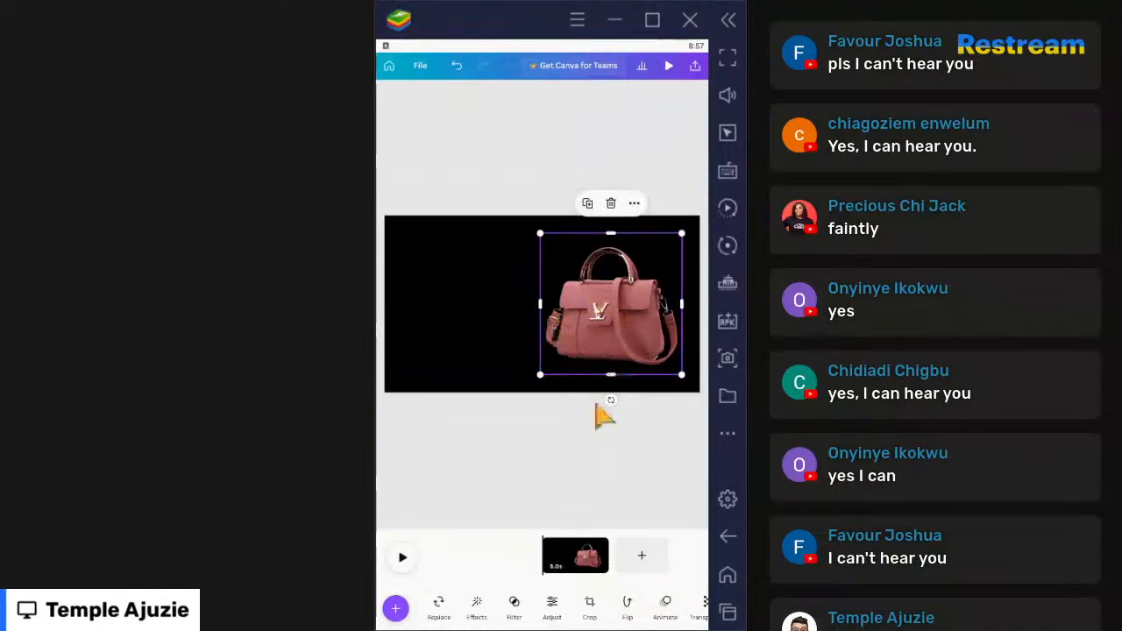
click(595, 453)
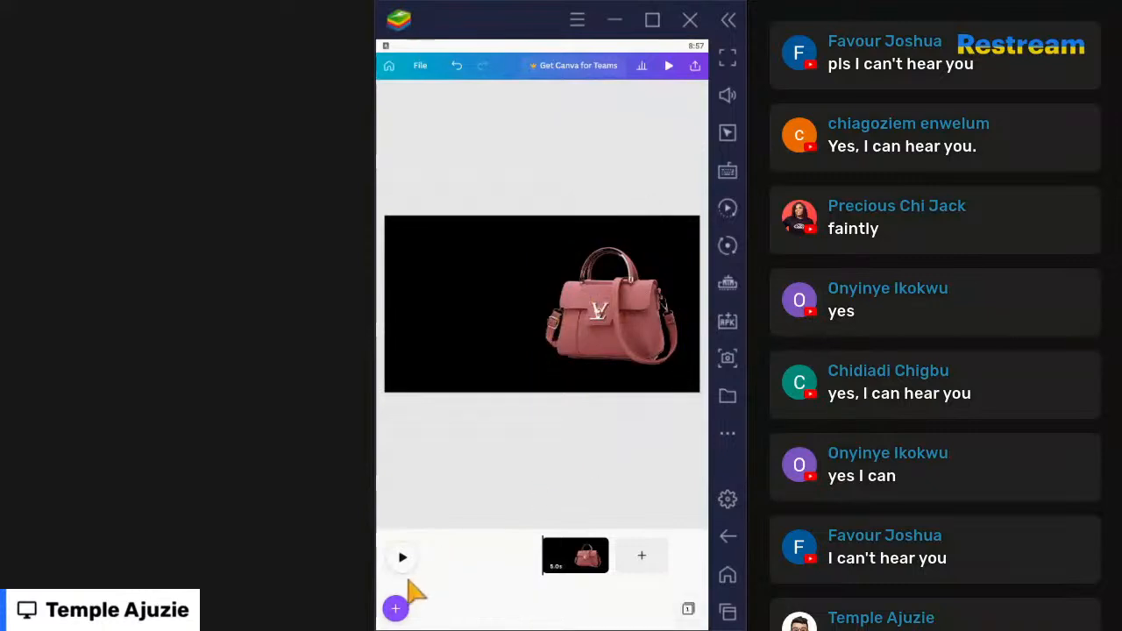
Step: Try the Photo Zoom, Breathe and Pan animations on the handbag, and apply the Rise animation
click(607, 347)
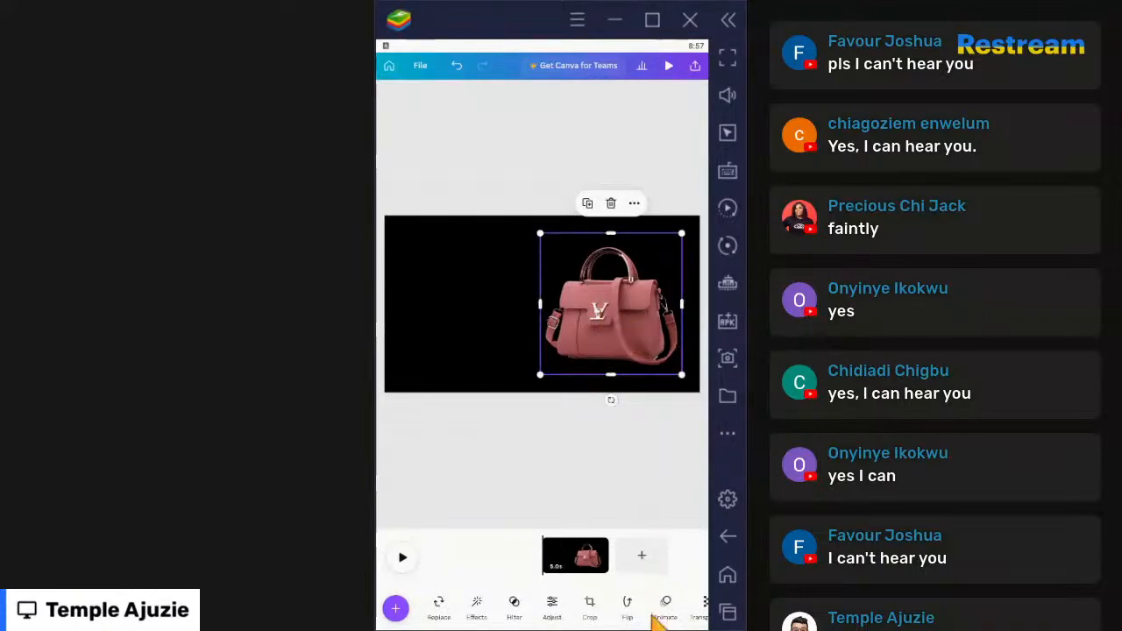
drag(658, 622, 574, 611)
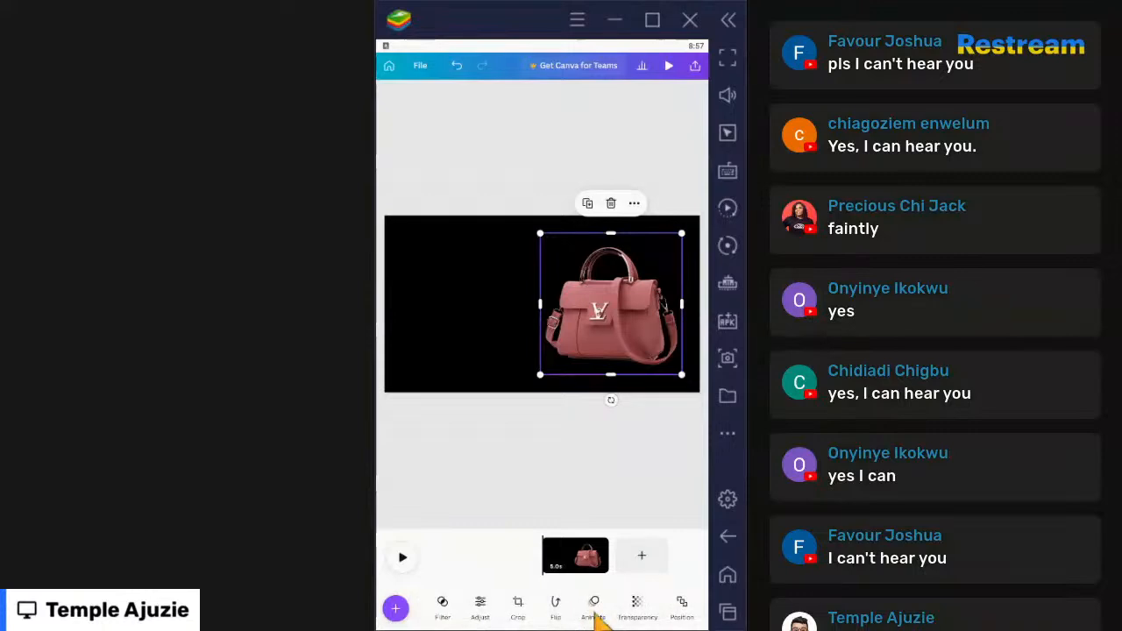
click(593, 607)
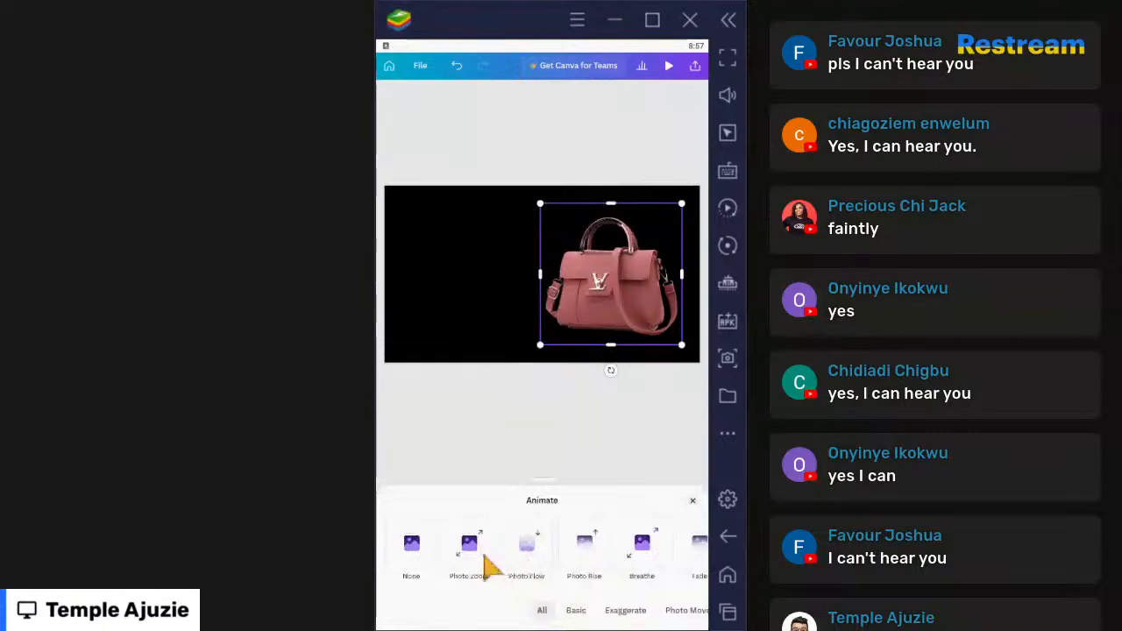
click(482, 563)
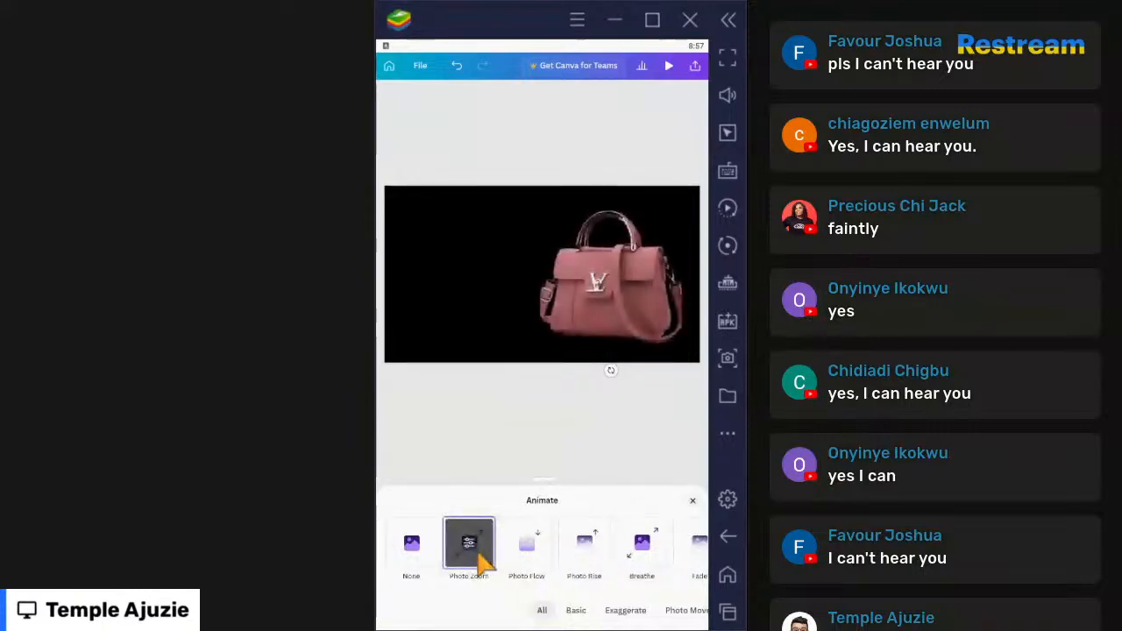
drag(596, 561, 504, 560)
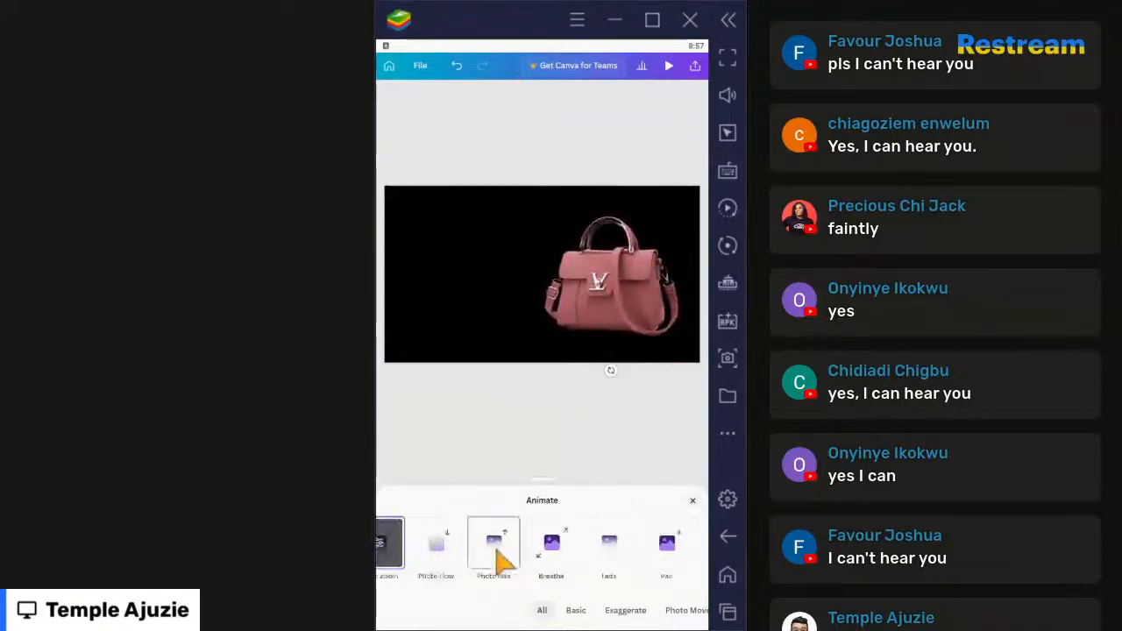
click(551, 548)
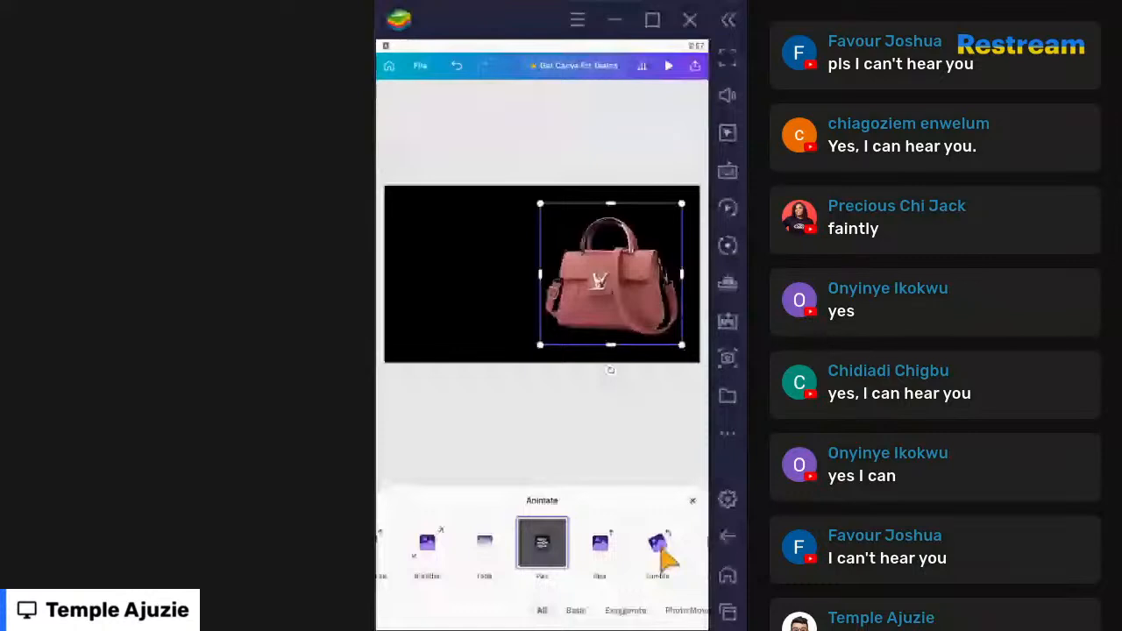
click(601, 545)
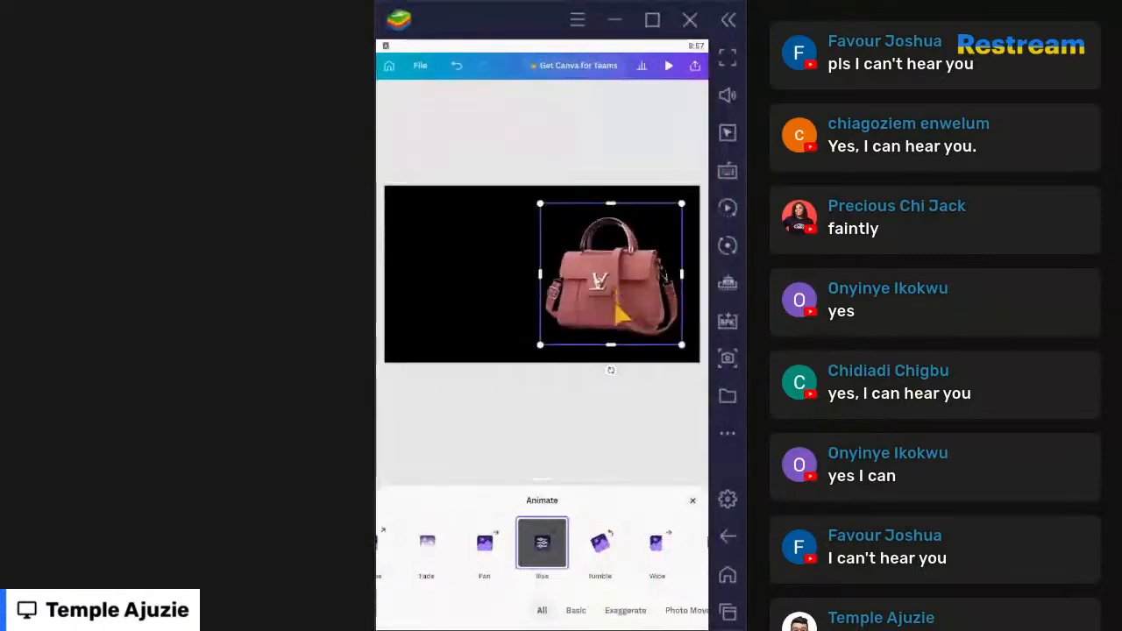
click(604, 430)
click(605, 430)
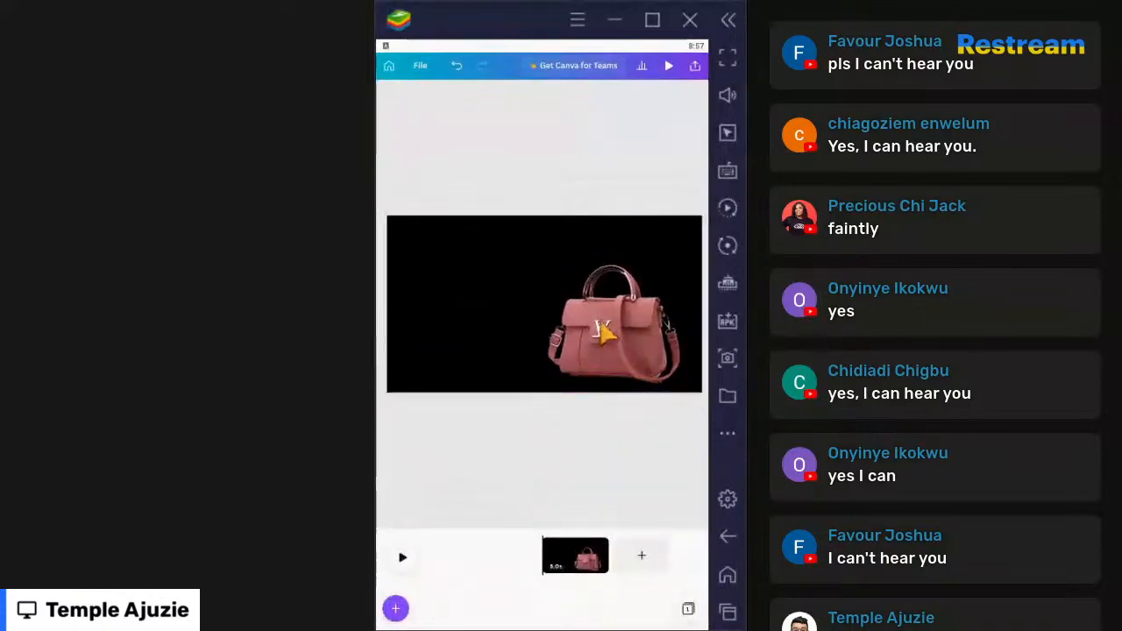
Step: Play the design preview twice to check the handbag's entrance animation, closing the preview each time
click(604, 330)
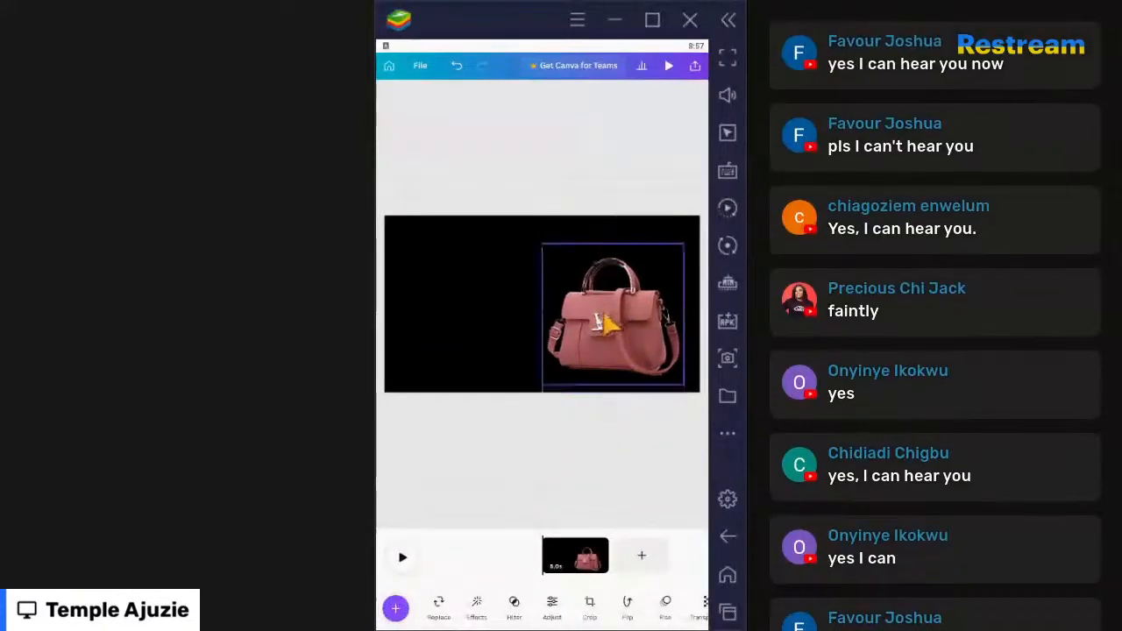
click(605, 456)
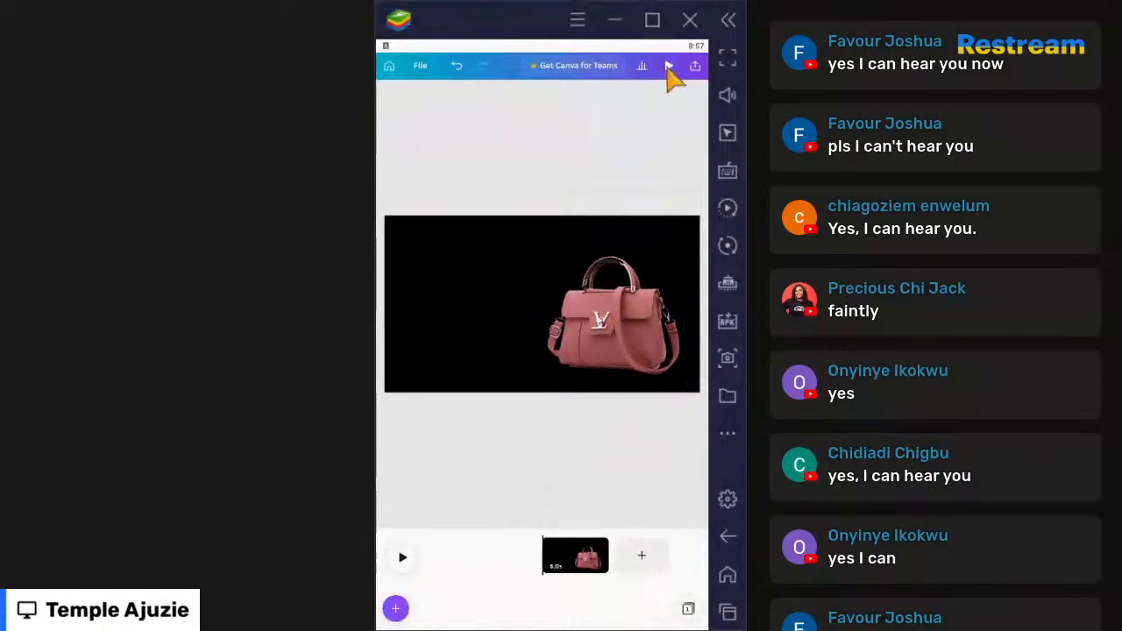
click(668, 68)
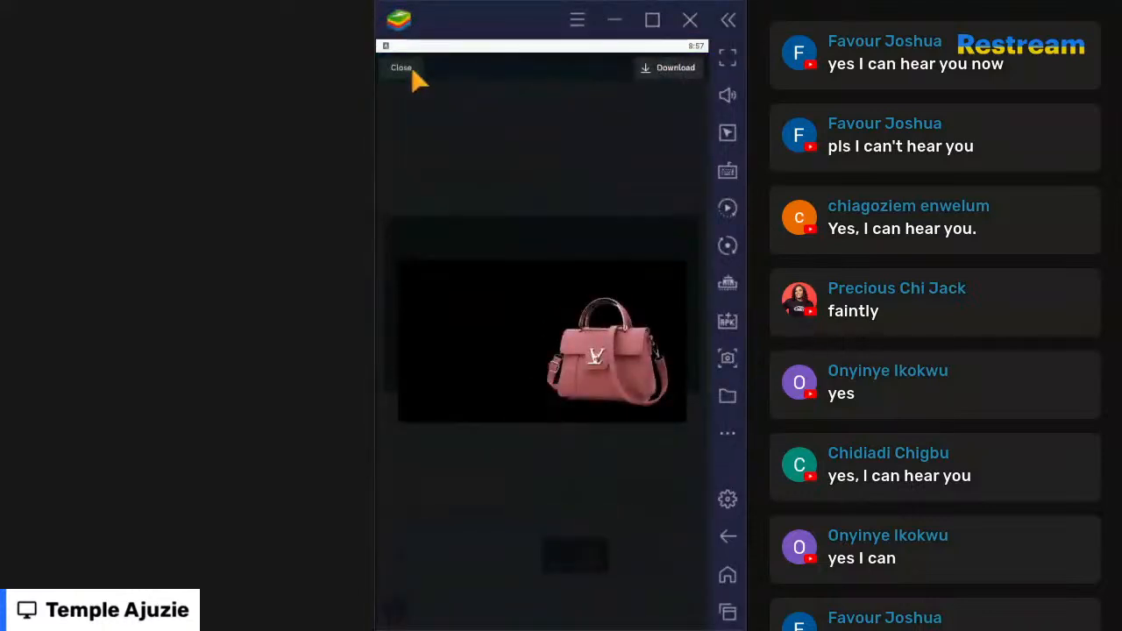
click(414, 74)
click(599, 321)
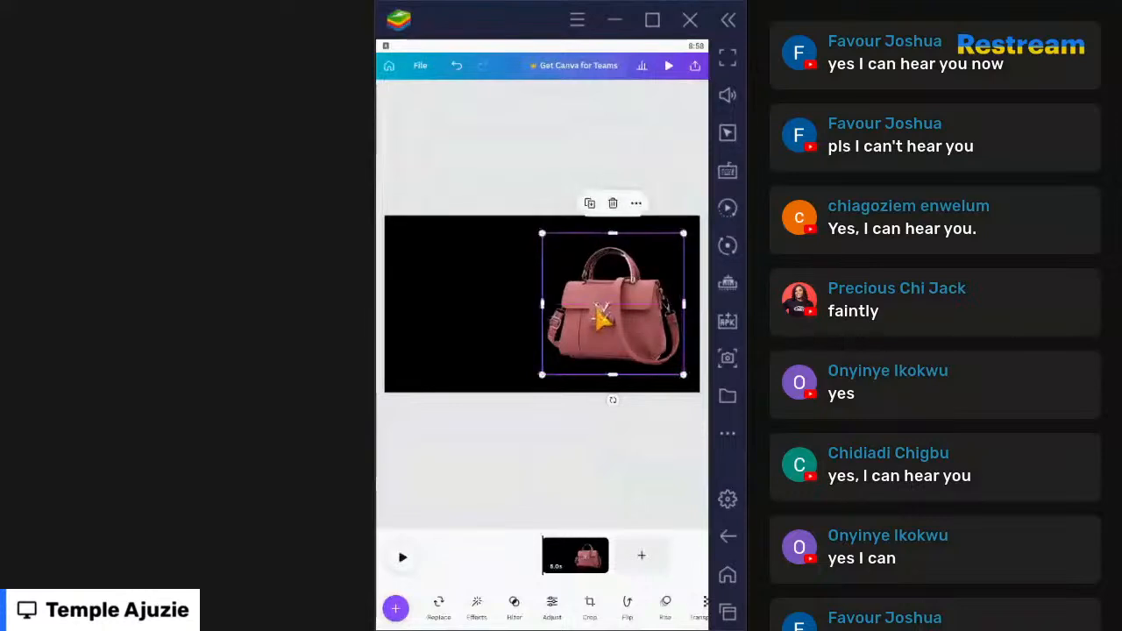
click(669, 66)
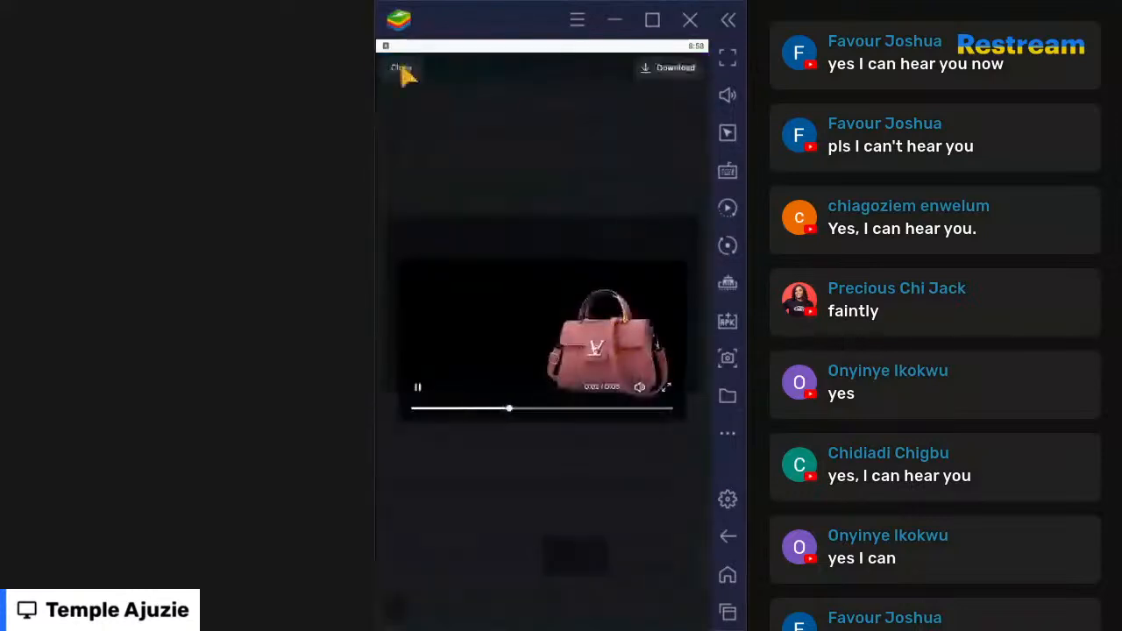
click(396, 75)
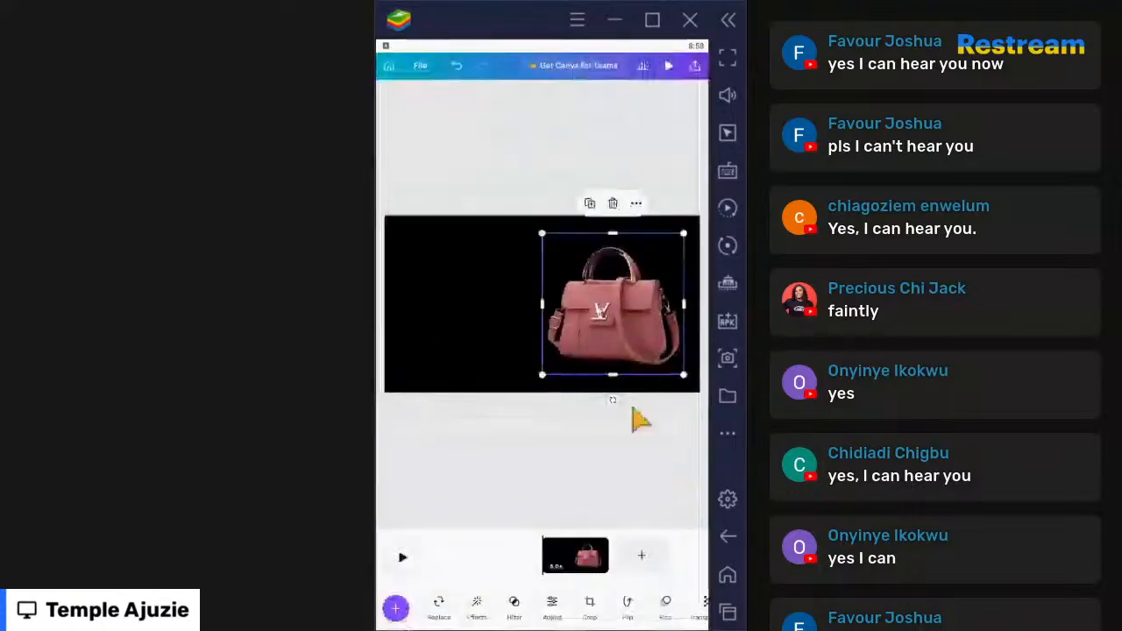
click(631, 479)
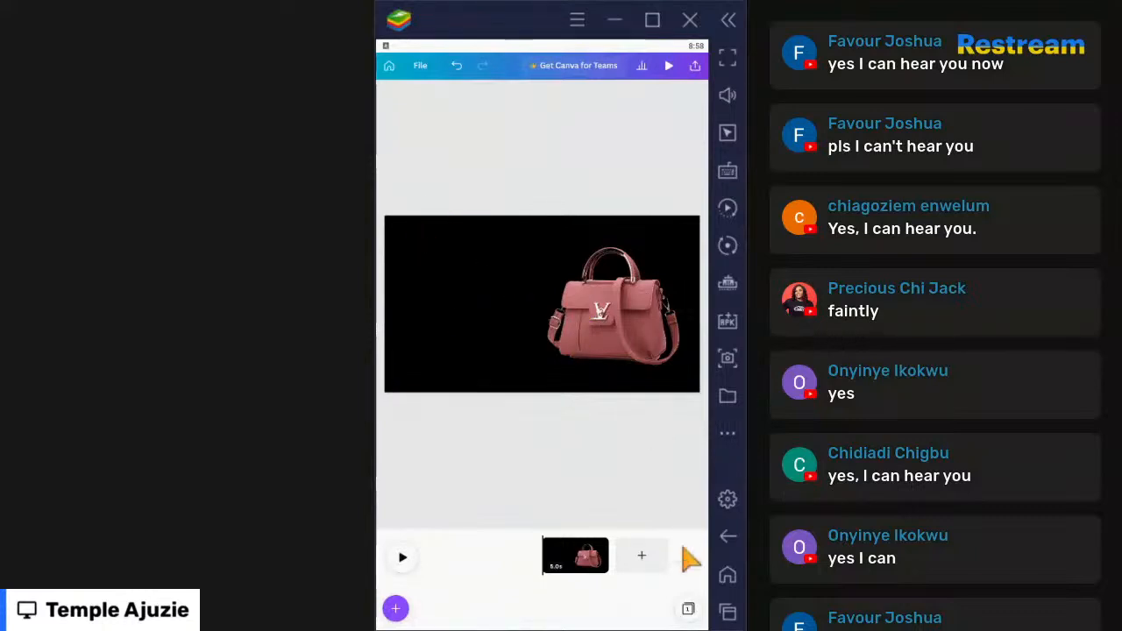
Step: Add the pink neon GLOW text style, shrink it, and place it in the empty area beside the handbag's upper part
click(395, 608)
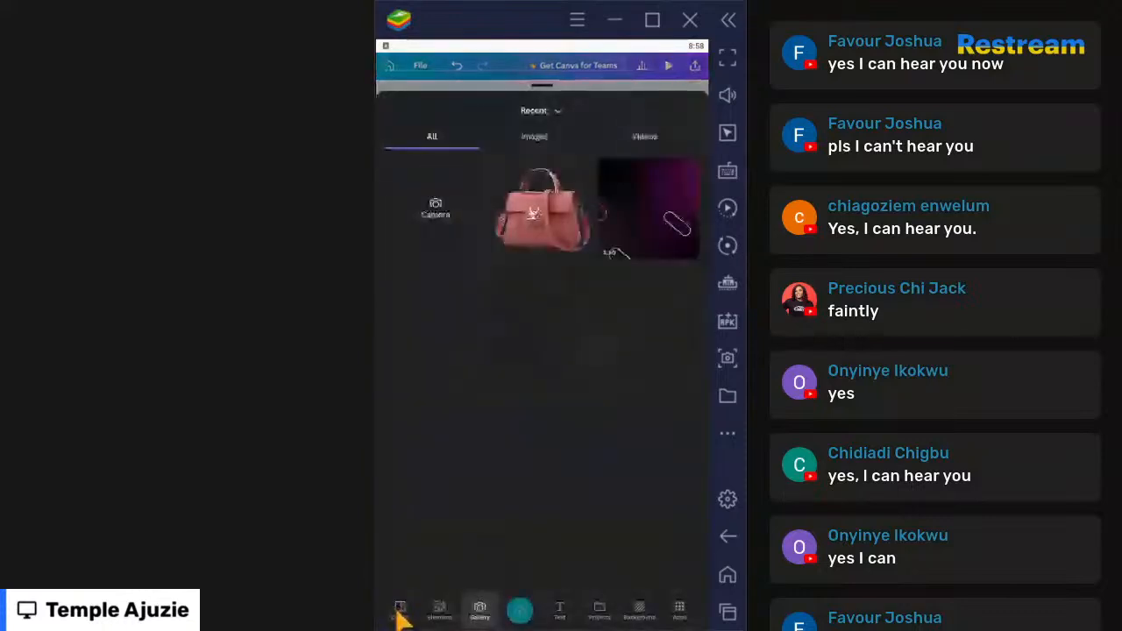
click(557, 611)
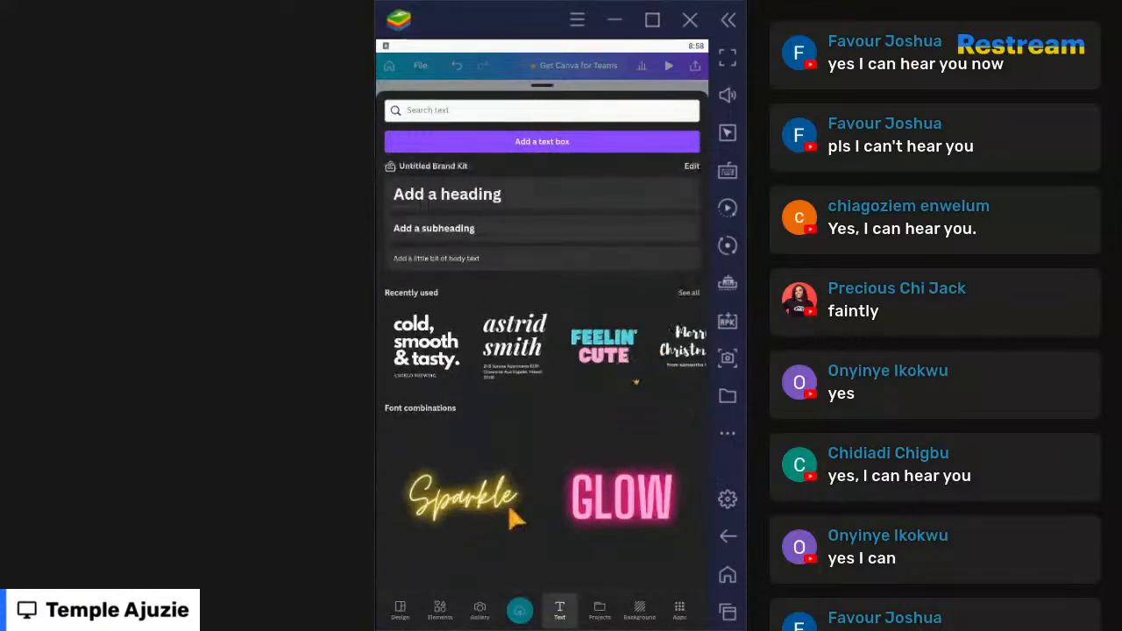
click(635, 503)
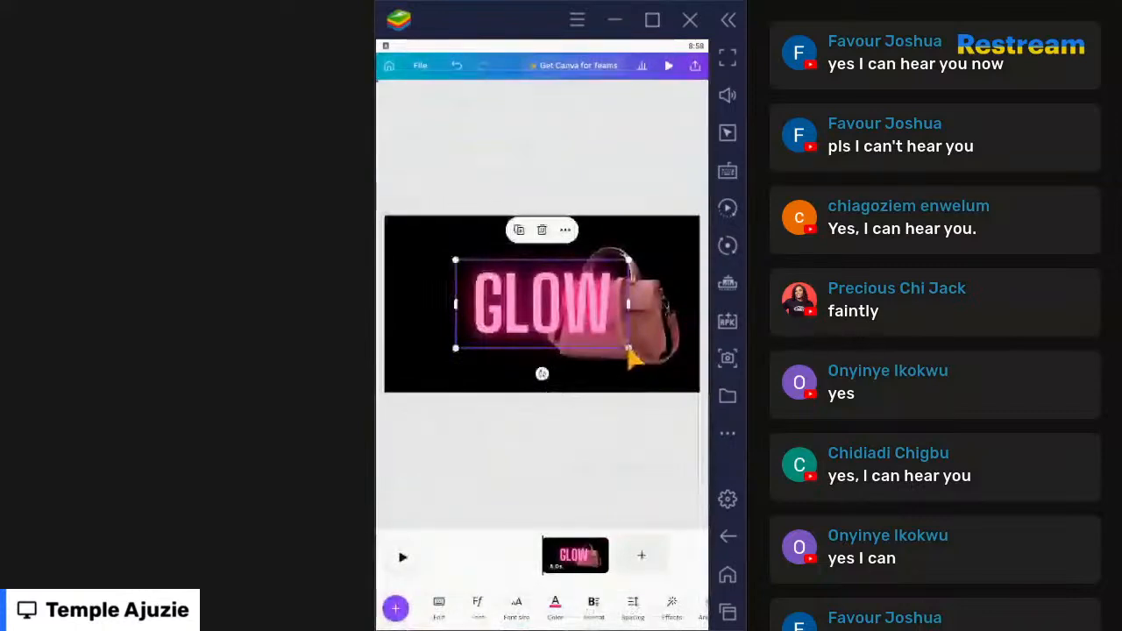
mouse_move(601, 357)
mouse_down()
mouse_move(570, 351)
mouse_move(590, 348)
mouse_up()
drag(603, 351, 491, 282)
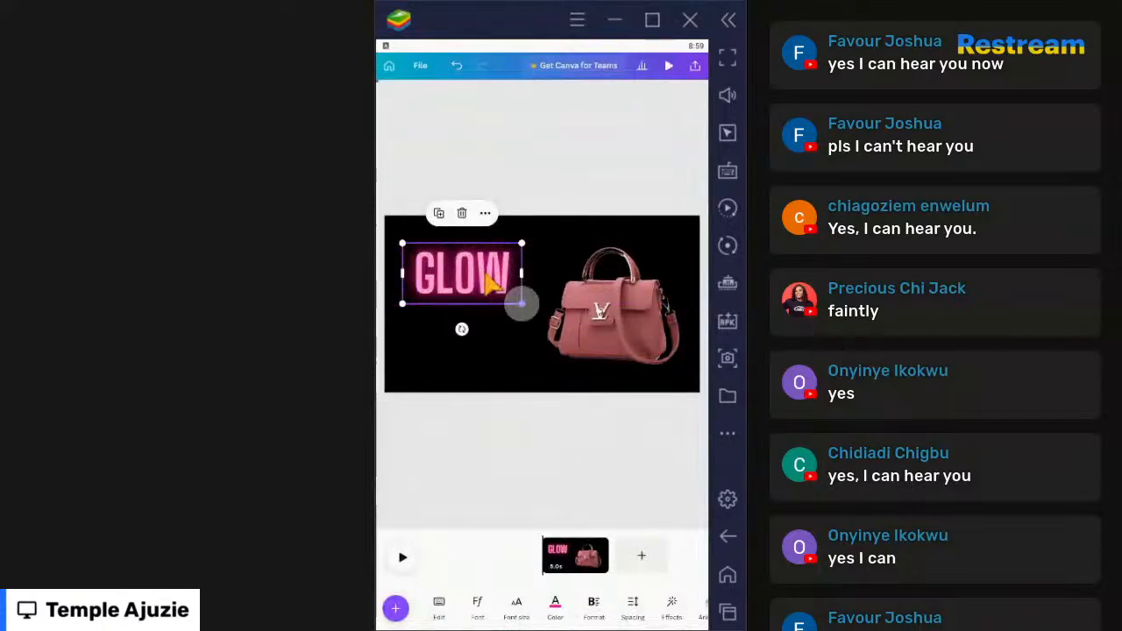
Step: Replace the GLOW text with HANDBAG
click(486, 273)
click(485, 273)
click(485, 274)
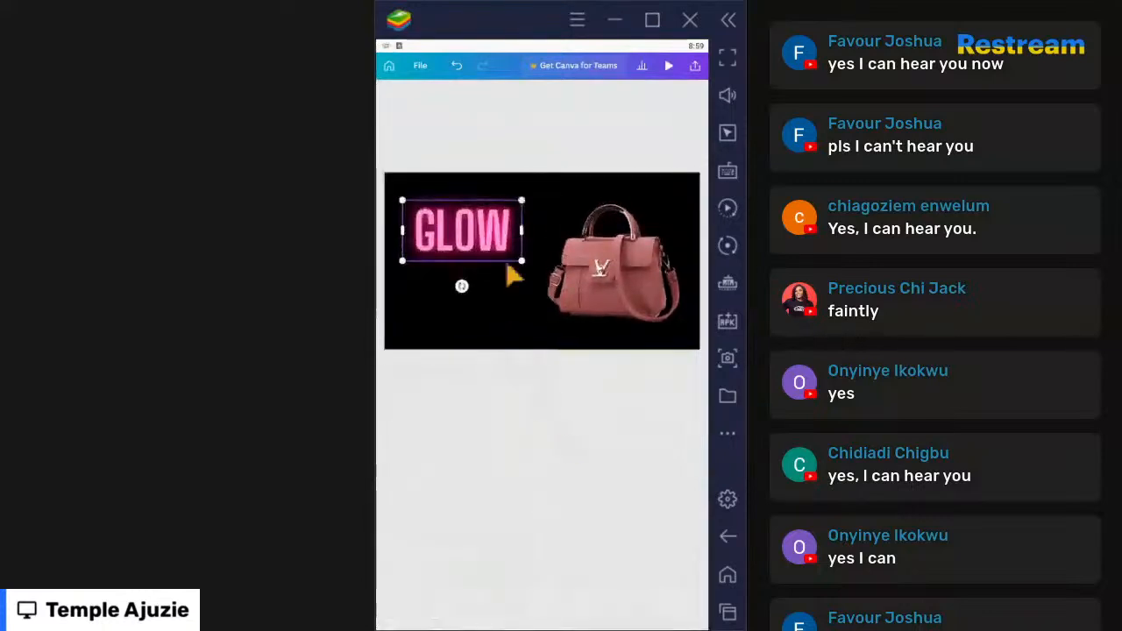
click(497, 242)
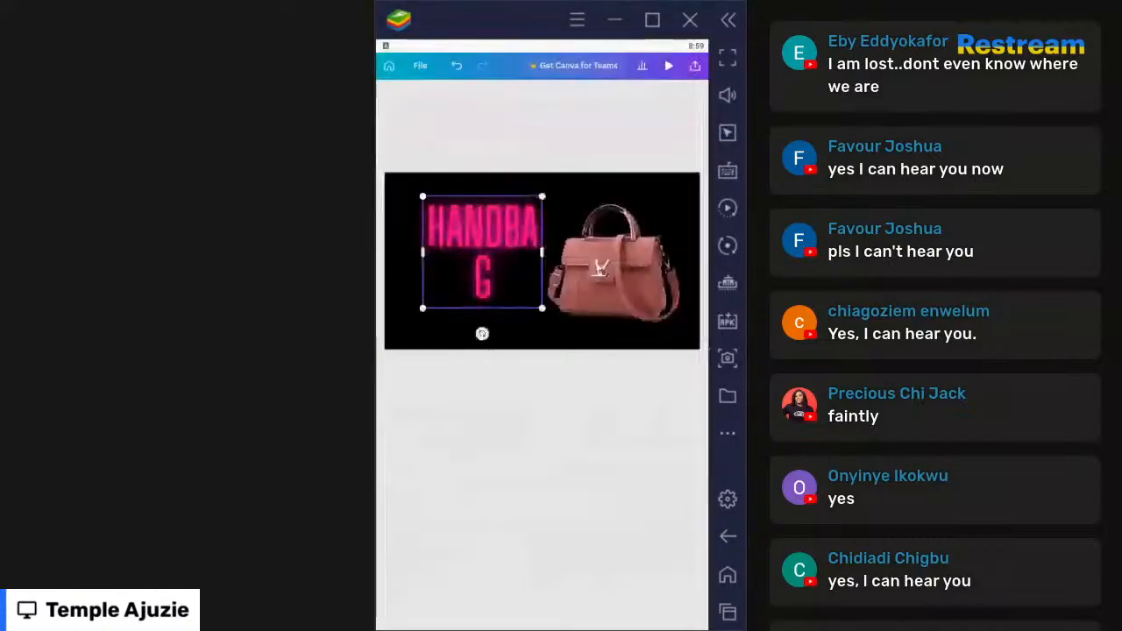
click(506, 413)
Step: Delete the HANDBAG text and the handbag image, leaving only the black page
click(500, 262)
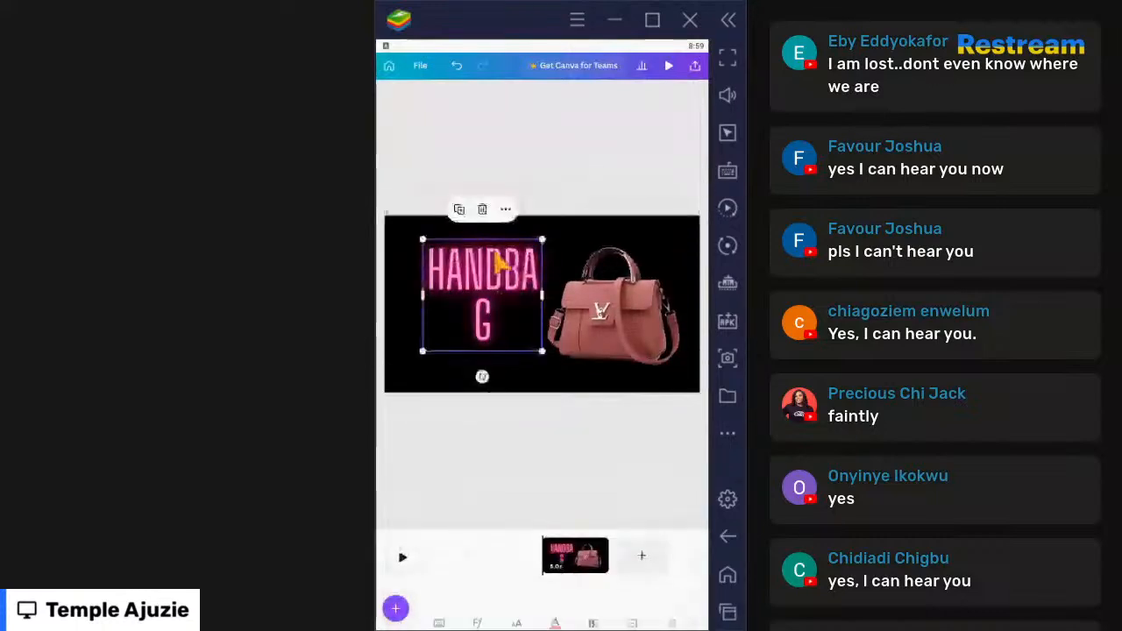
key(Delete)
click(590, 284)
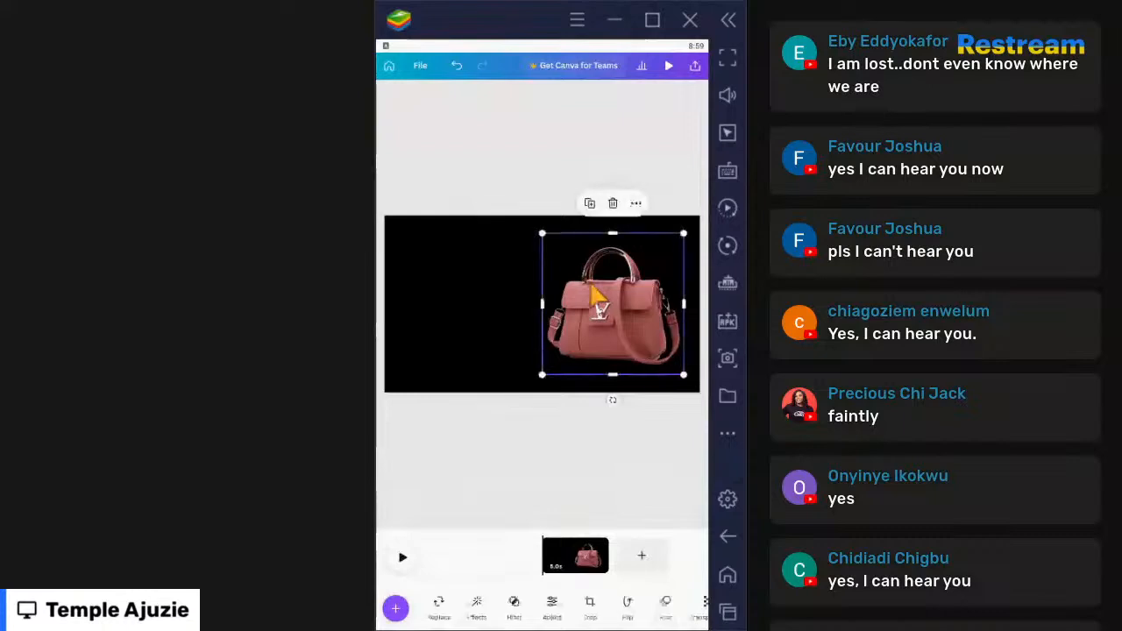
key(Delete)
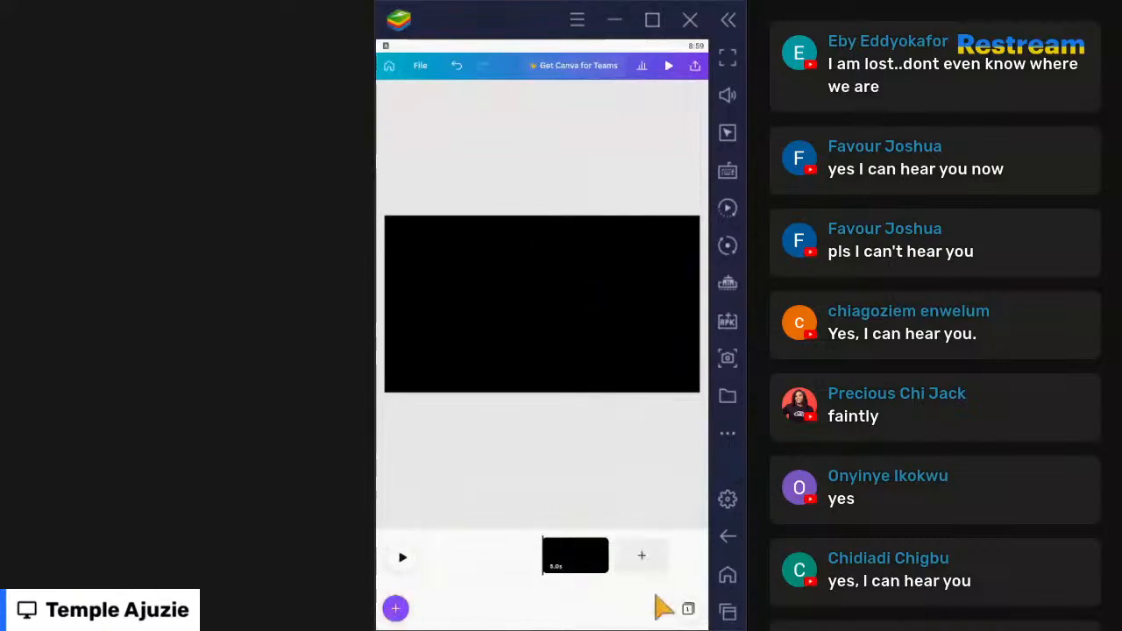
Step: Leave the cleared design for the home page and create a new video design
click(390, 68)
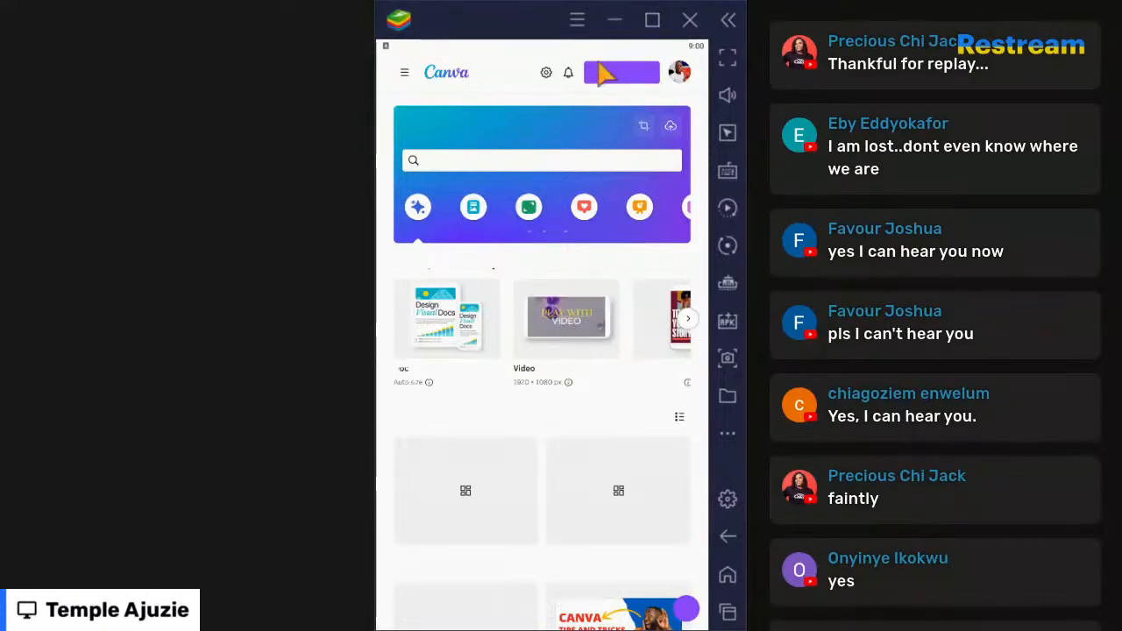
click(604, 77)
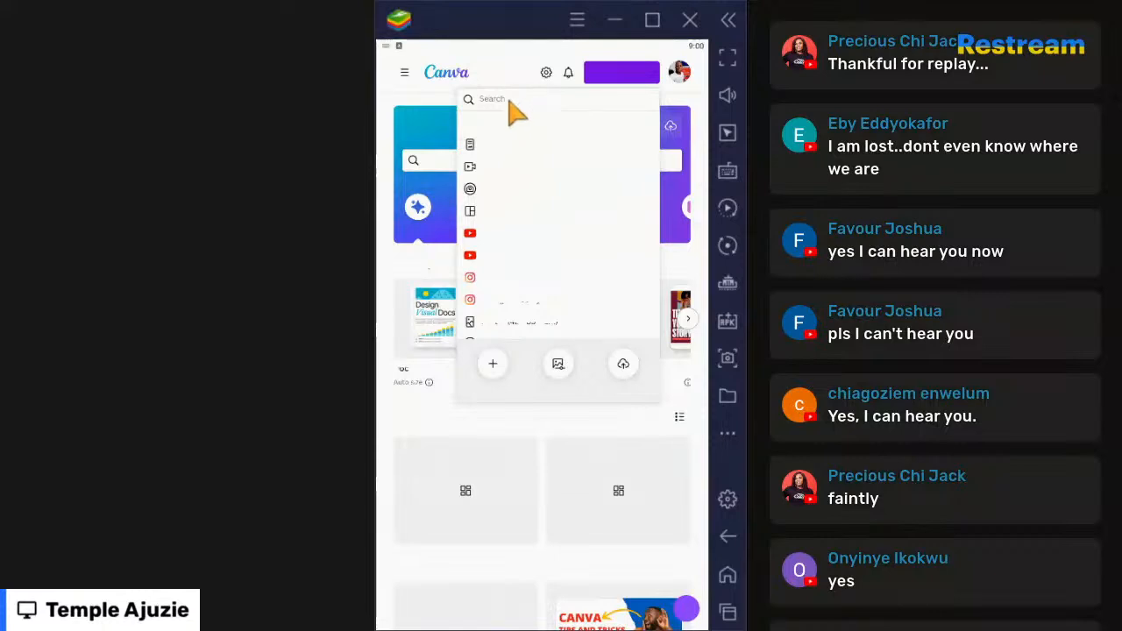
click(510, 102)
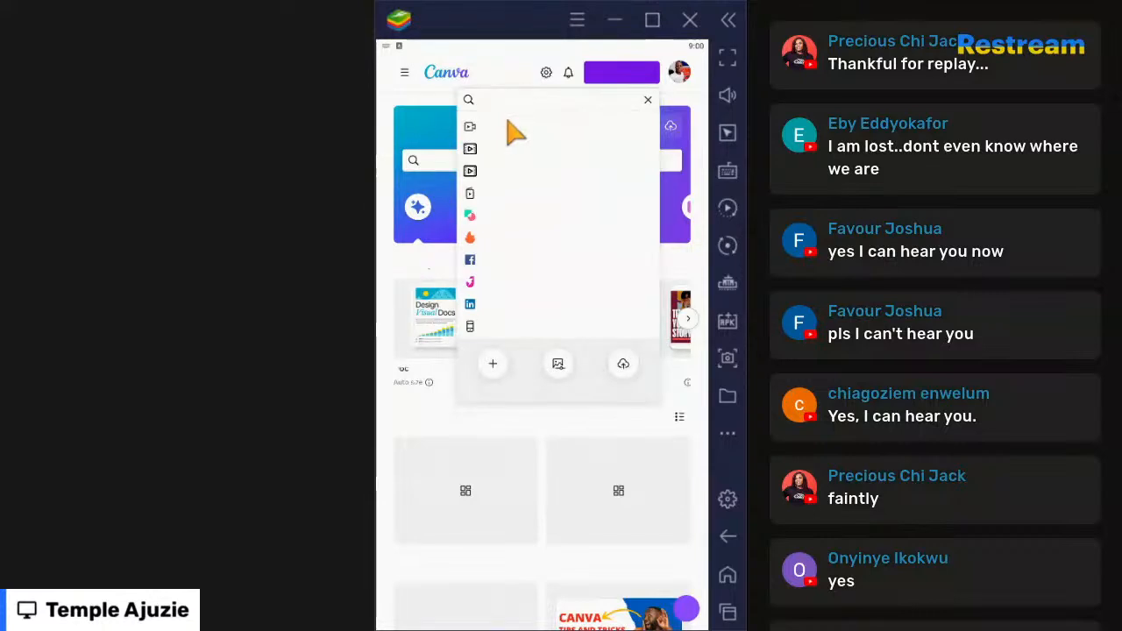
click(503, 130)
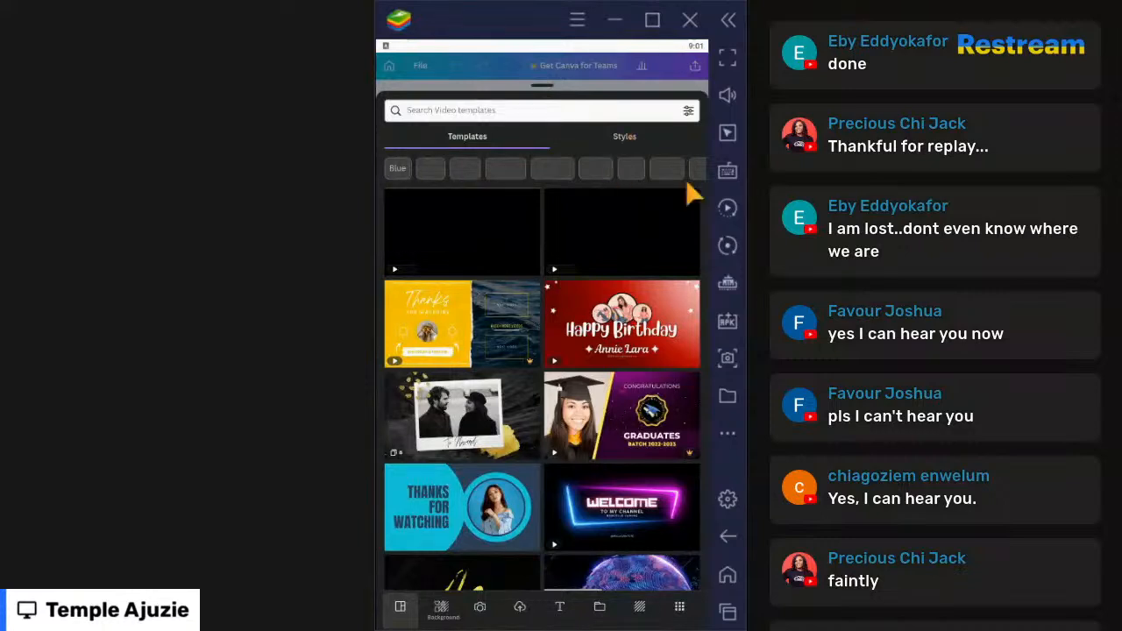
Step: Search the video templates for "product" and apply the dark New Smartphone template to the page
click(491, 123)
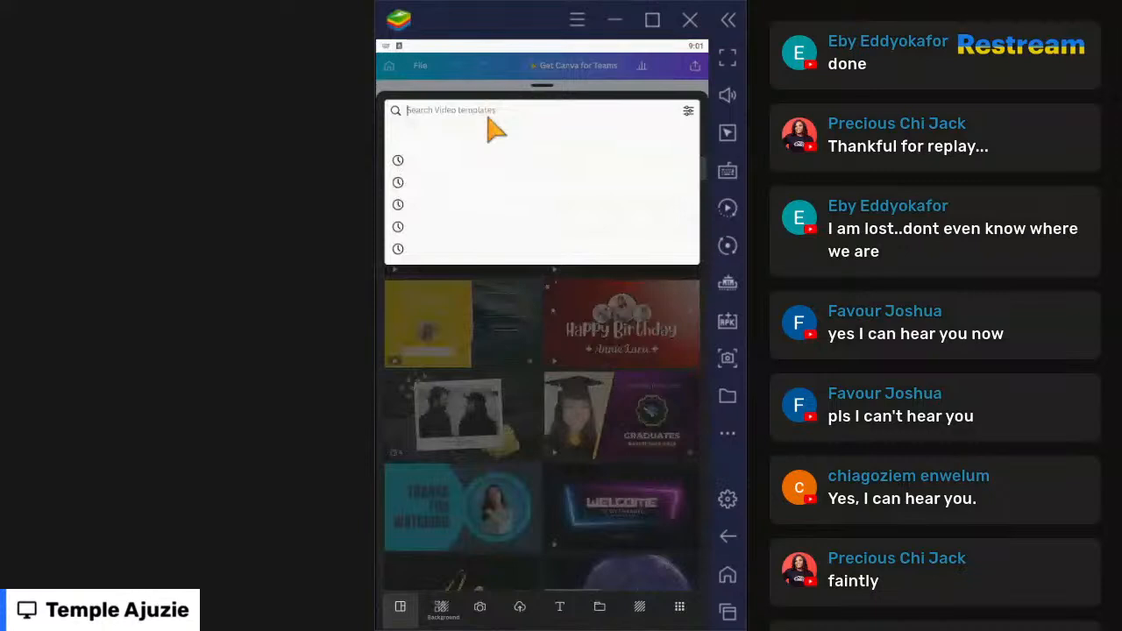
text(product)
key(Return)
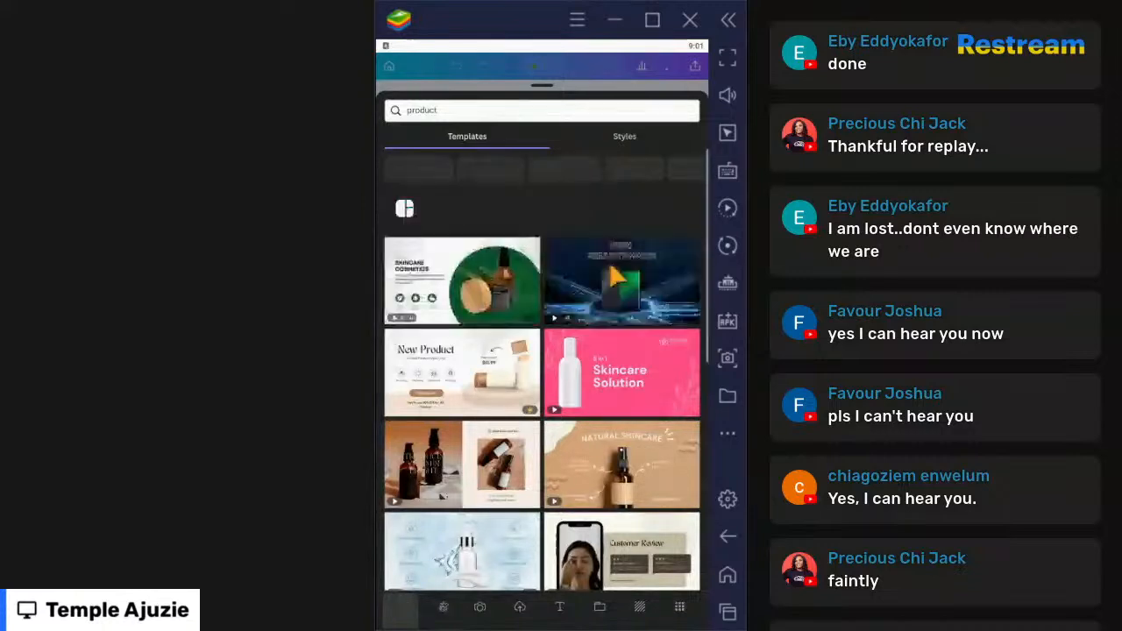
click(655, 307)
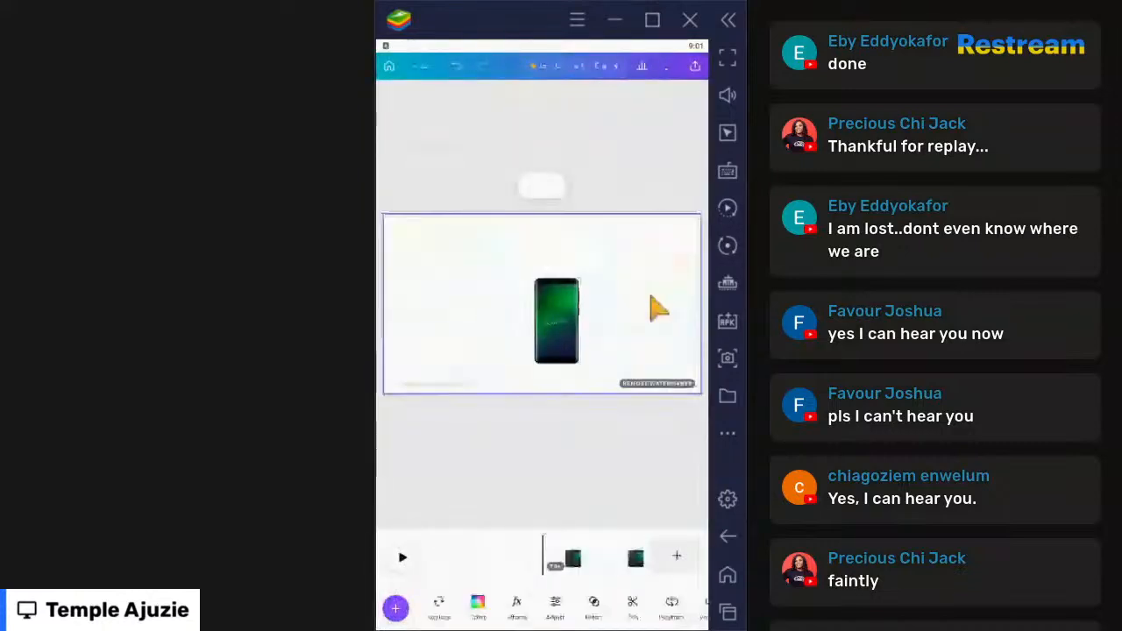
Step: Delete both smartphone images from the centre of the template, keeping the title and the background
click(549, 351)
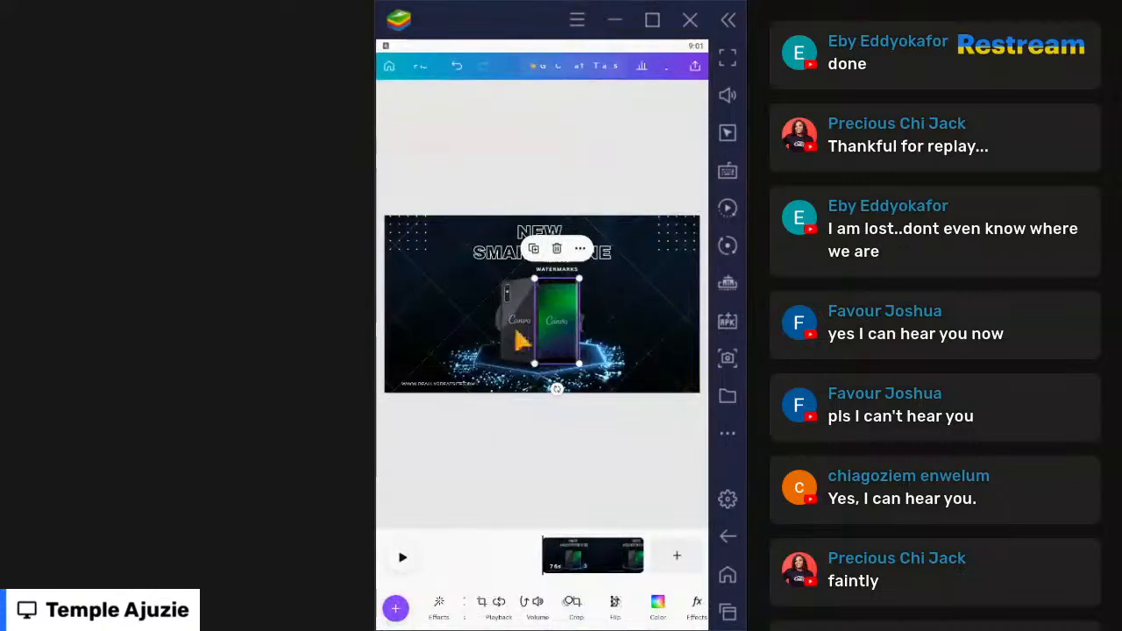
click(517, 341)
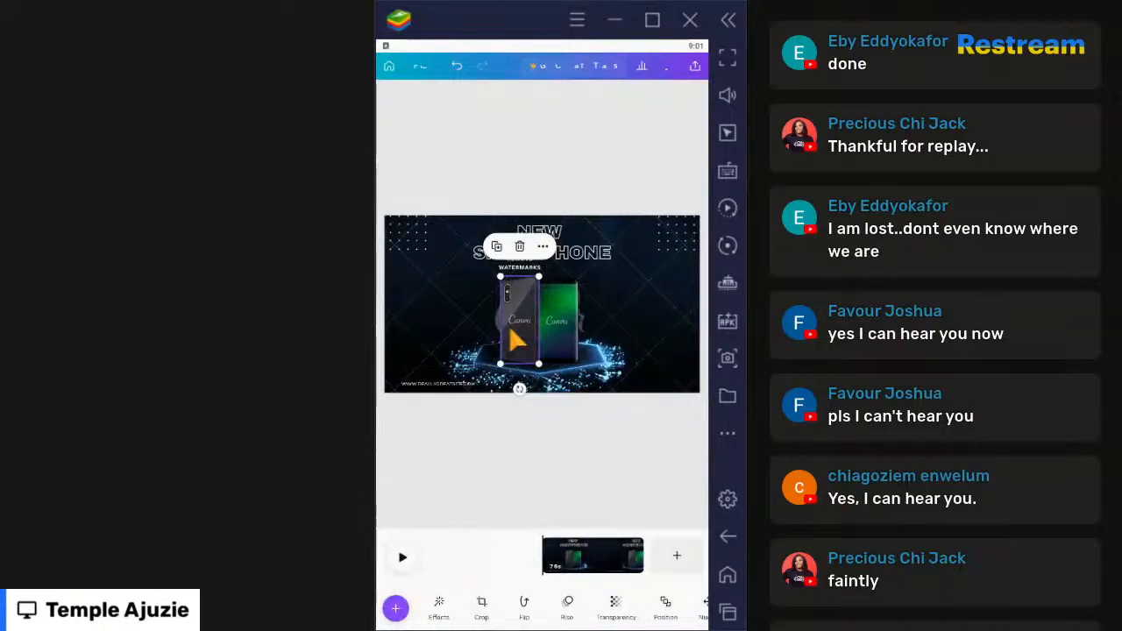
click(519, 246)
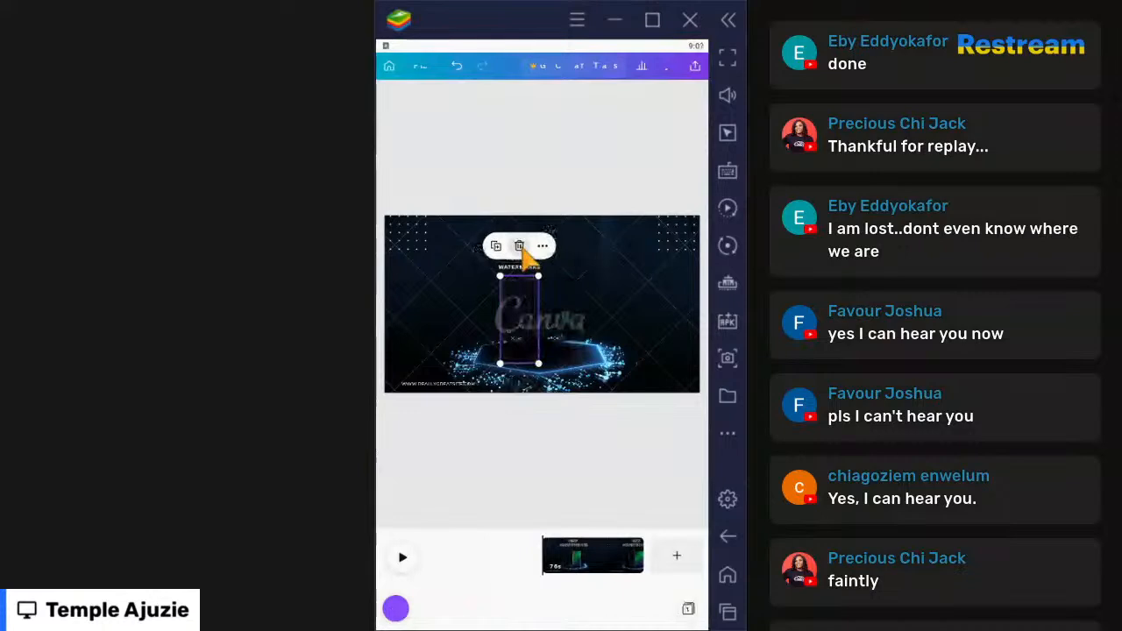
click(529, 318)
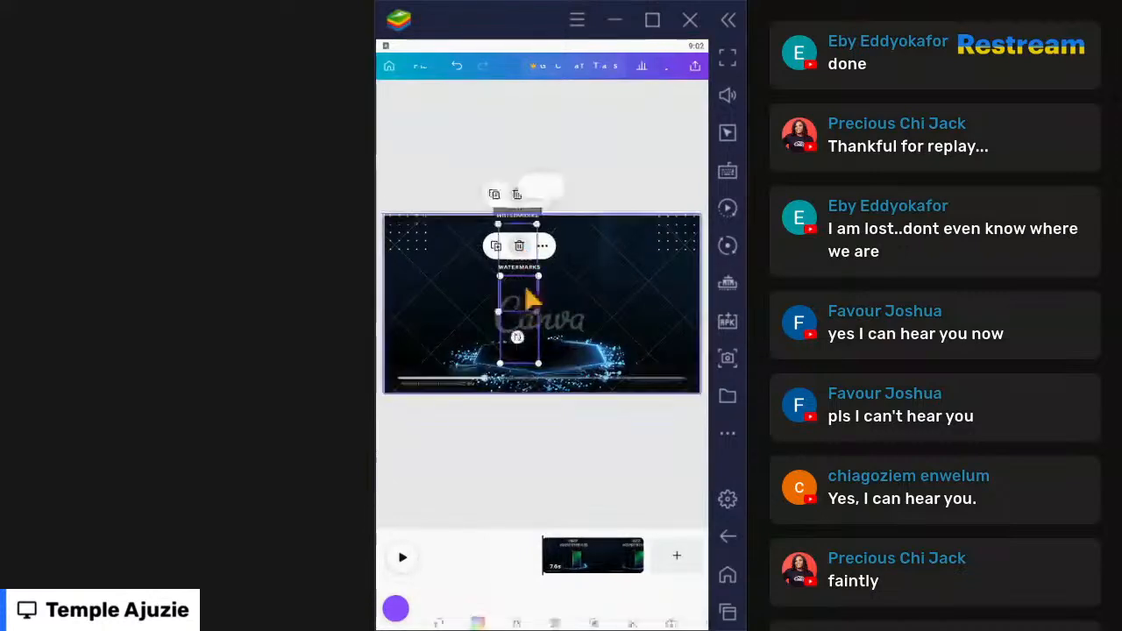
click(524, 253)
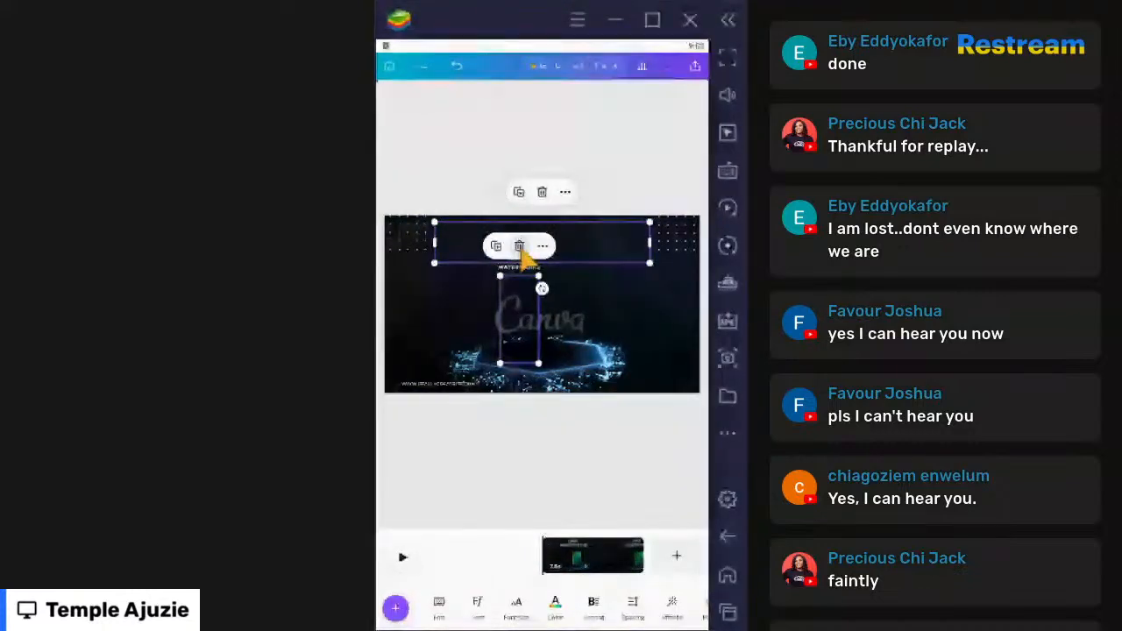
click(536, 321)
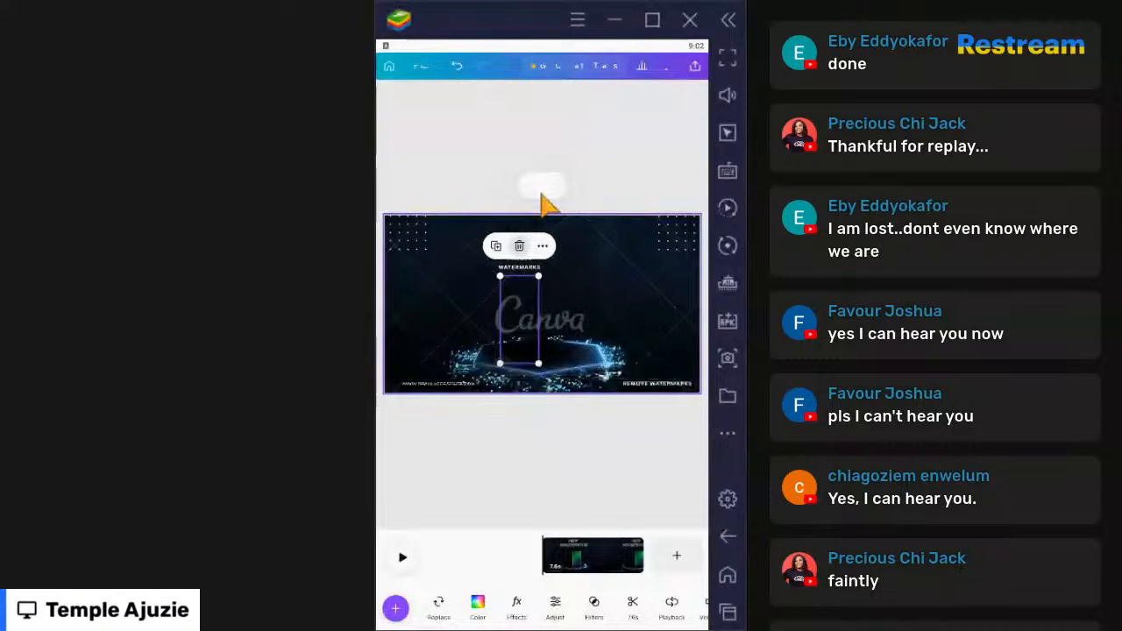
drag(532, 335, 570, 337)
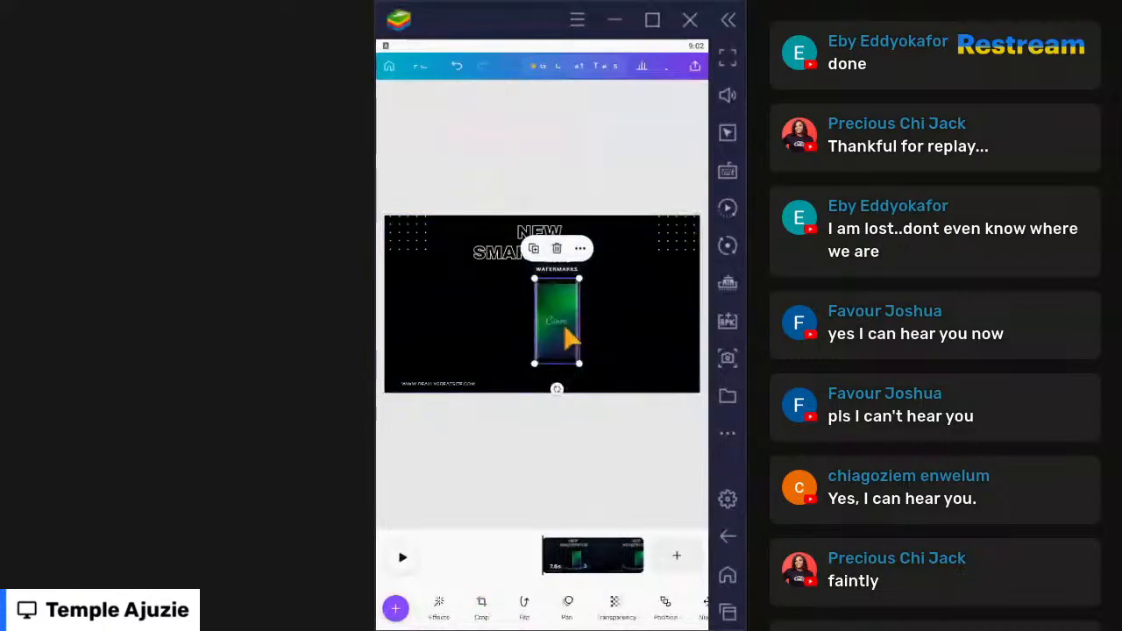
key(Delete)
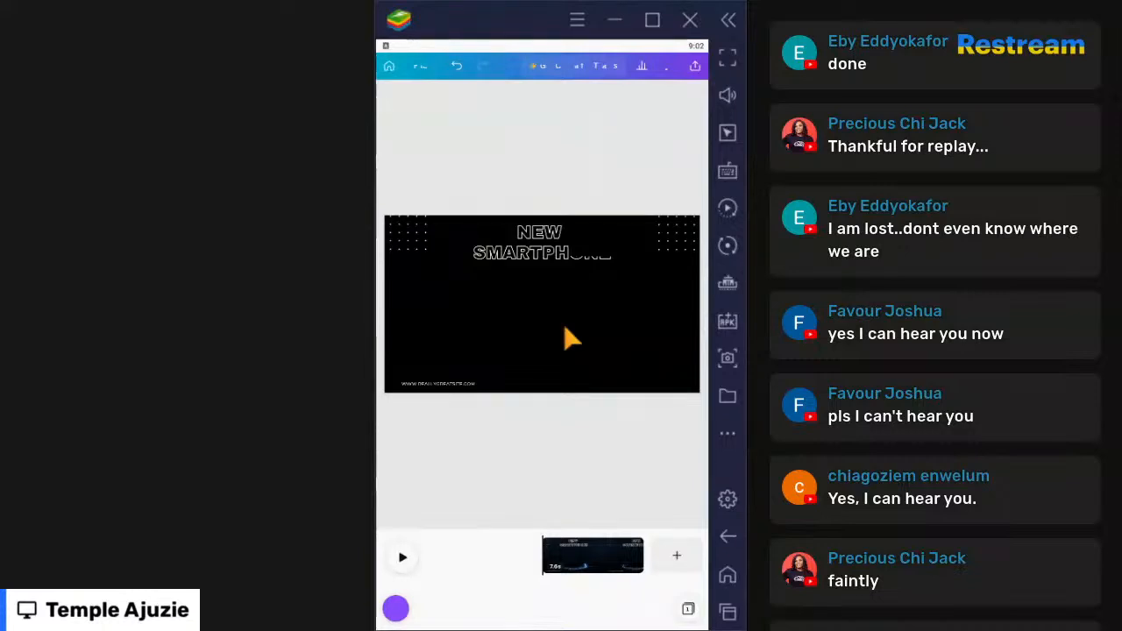
Step: Add the pink handbag image from the device gallery to the page
click(567, 333)
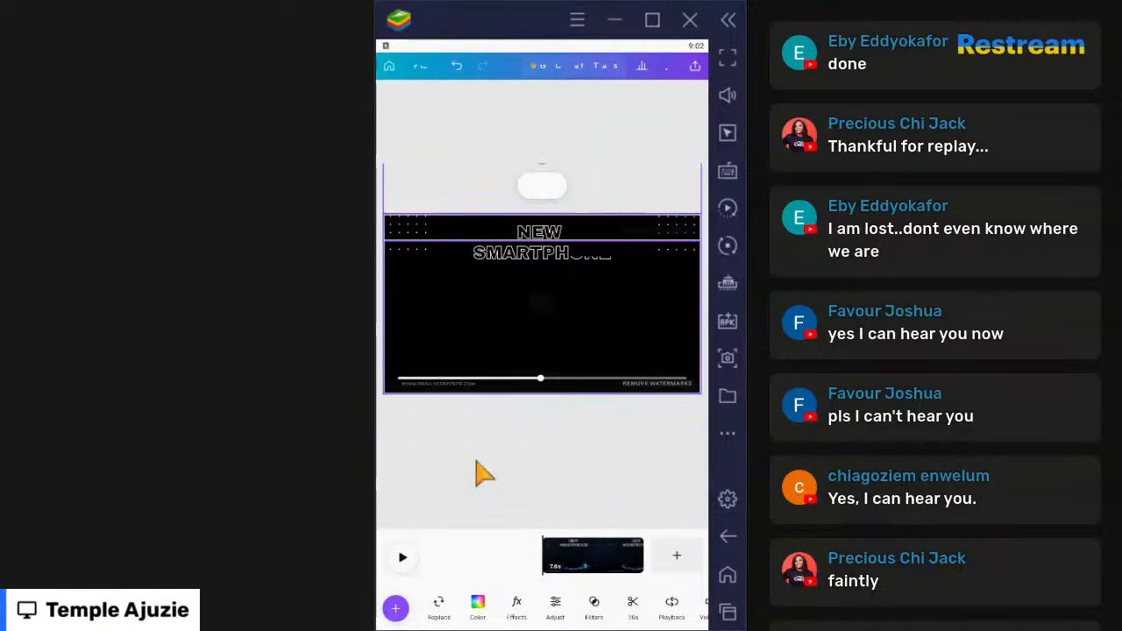
click(395, 608)
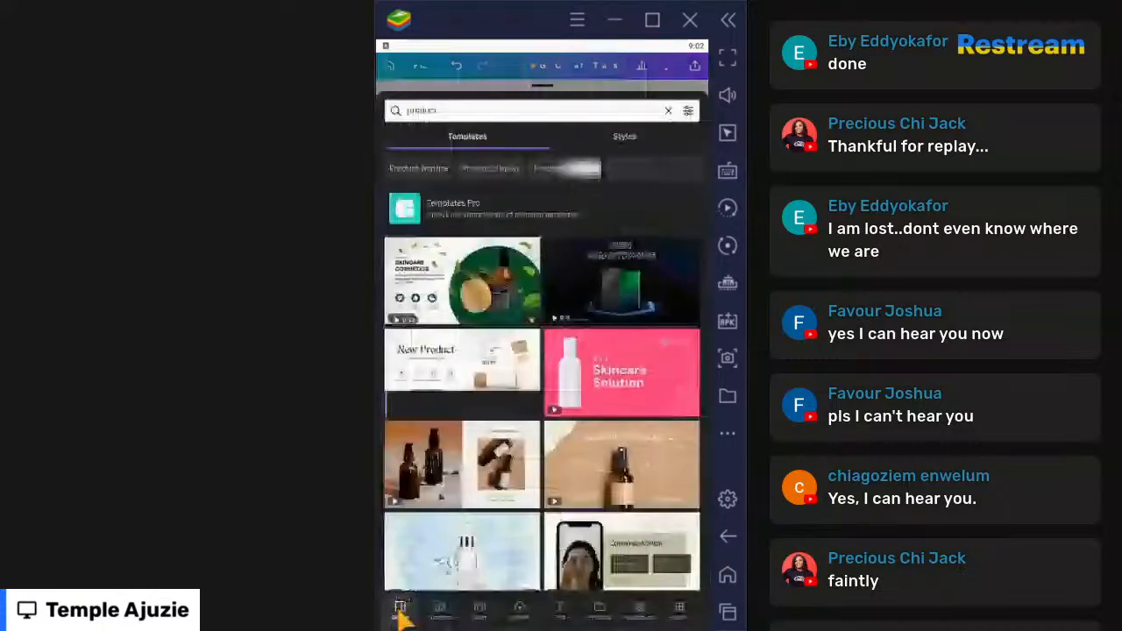
click(481, 611)
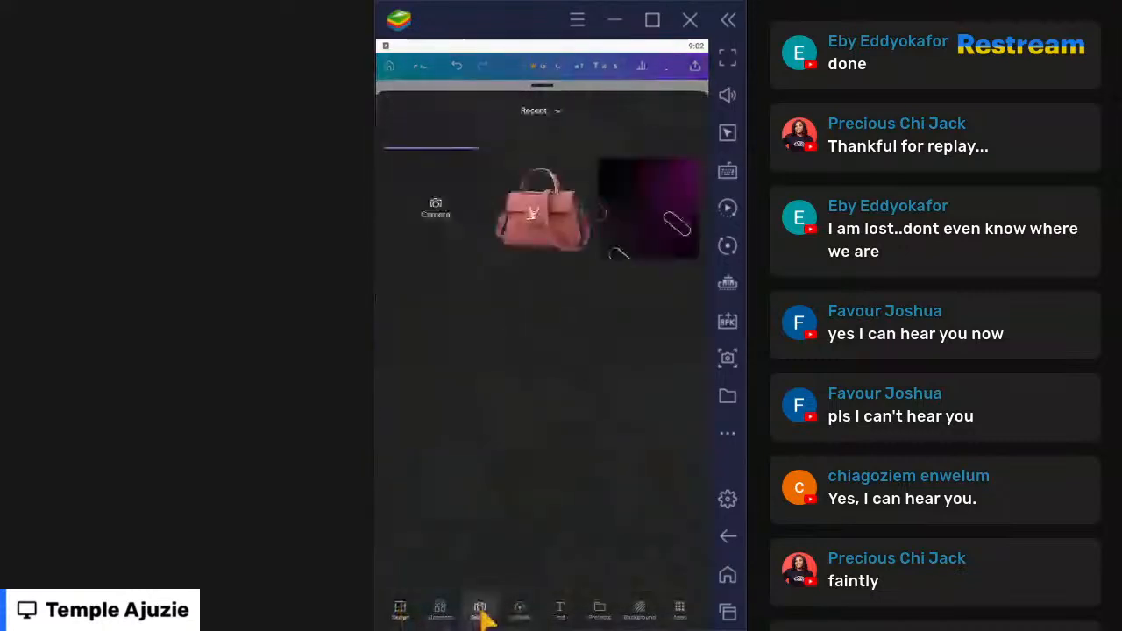
click(559, 246)
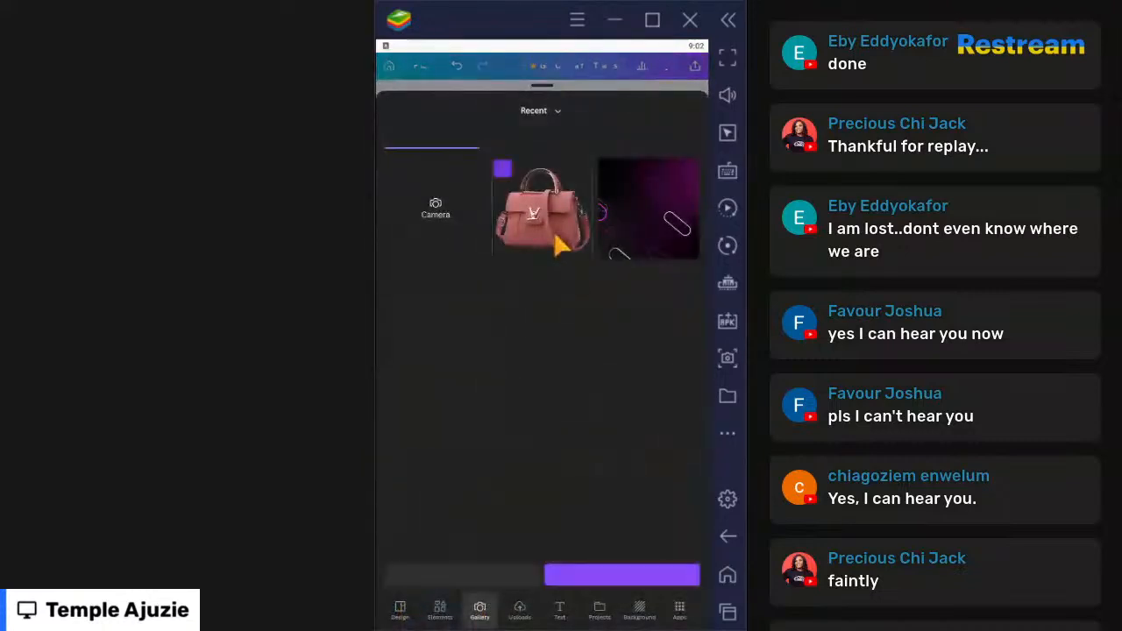
click(646, 575)
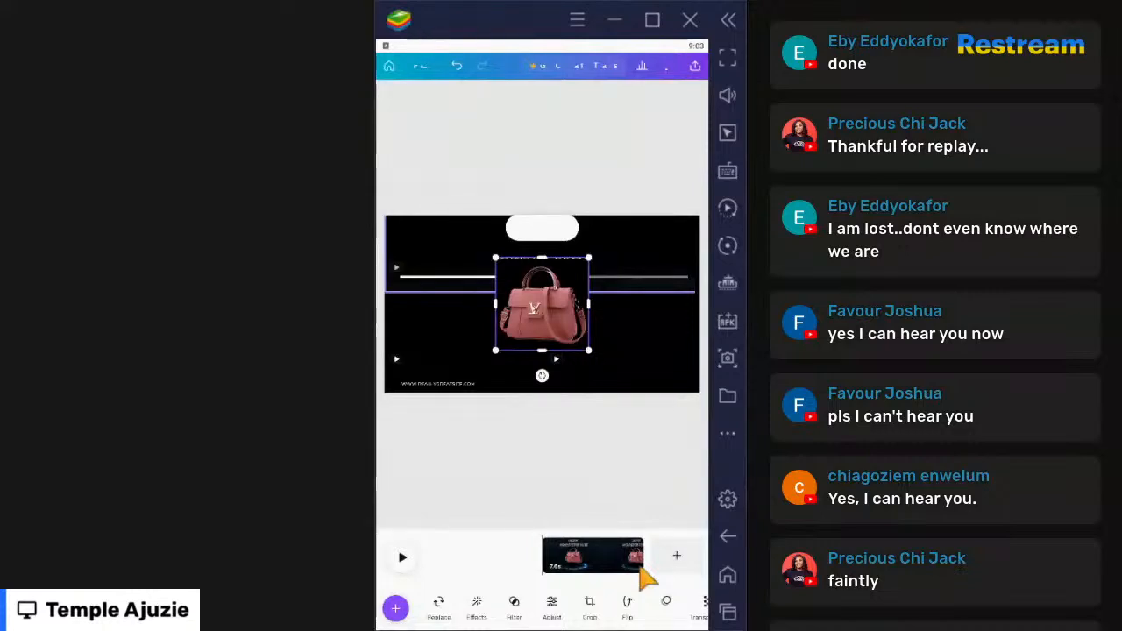
Step: Move the handbag to the right half of the page and enlarge it to fill most of the space below the title
click(571, 465)
click(547, 335)
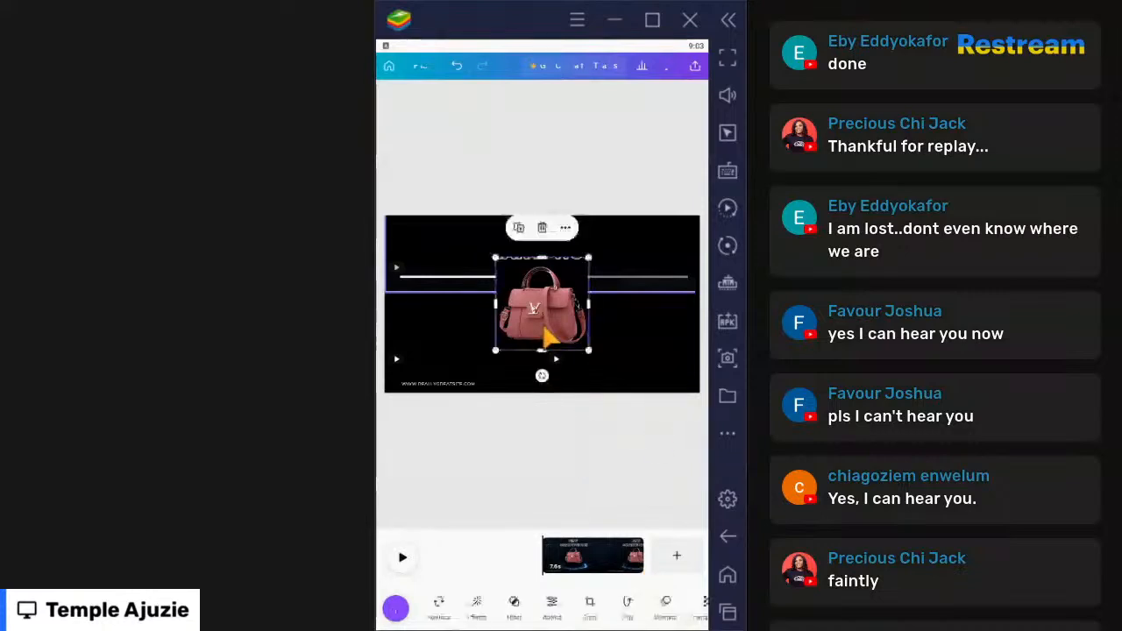
click(641, 438)
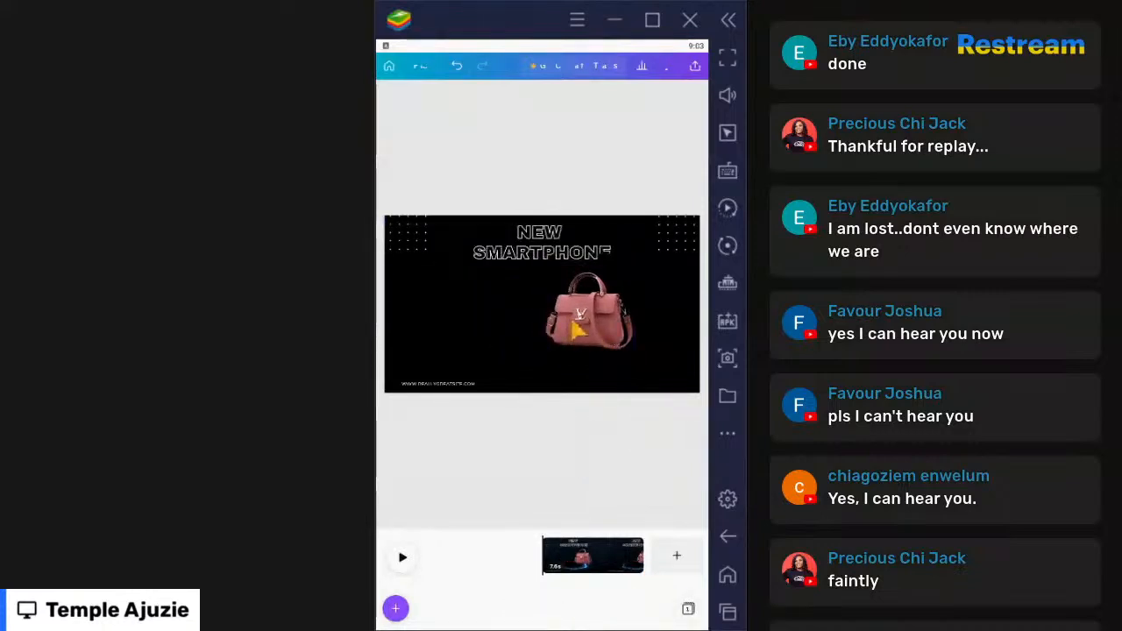
click(596, 326)
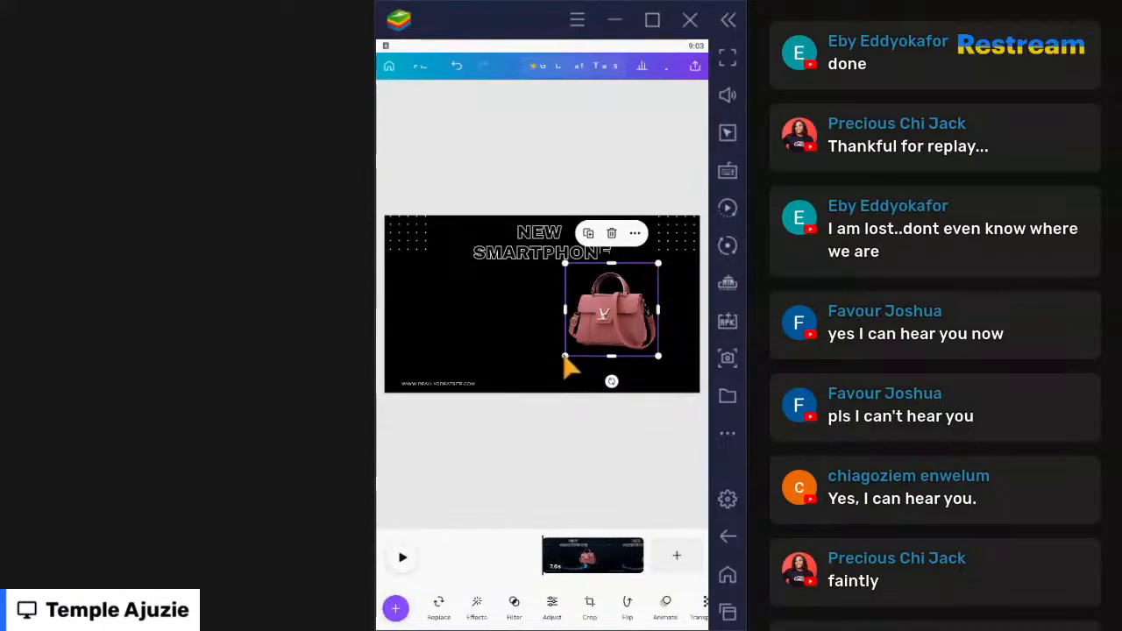
drag(564, 356, 534, 386)
drag(586, 343, 596, 340)
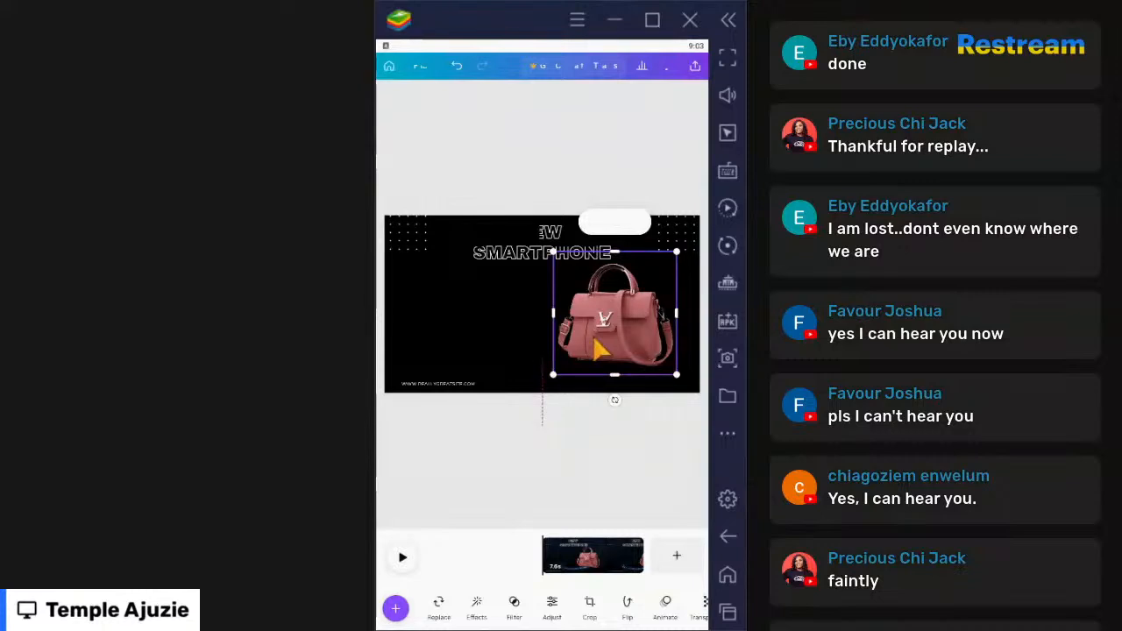
Step: Try out several animations on the handbag image and apply Tumble
drag(658, 608, 533, 617)
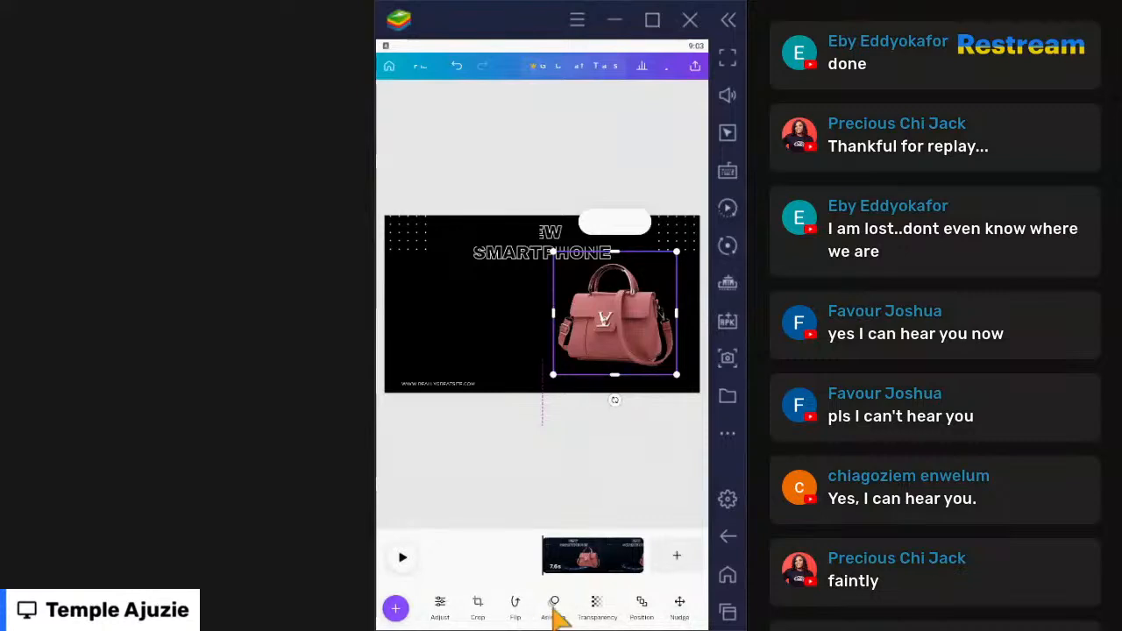
click(553, 606)
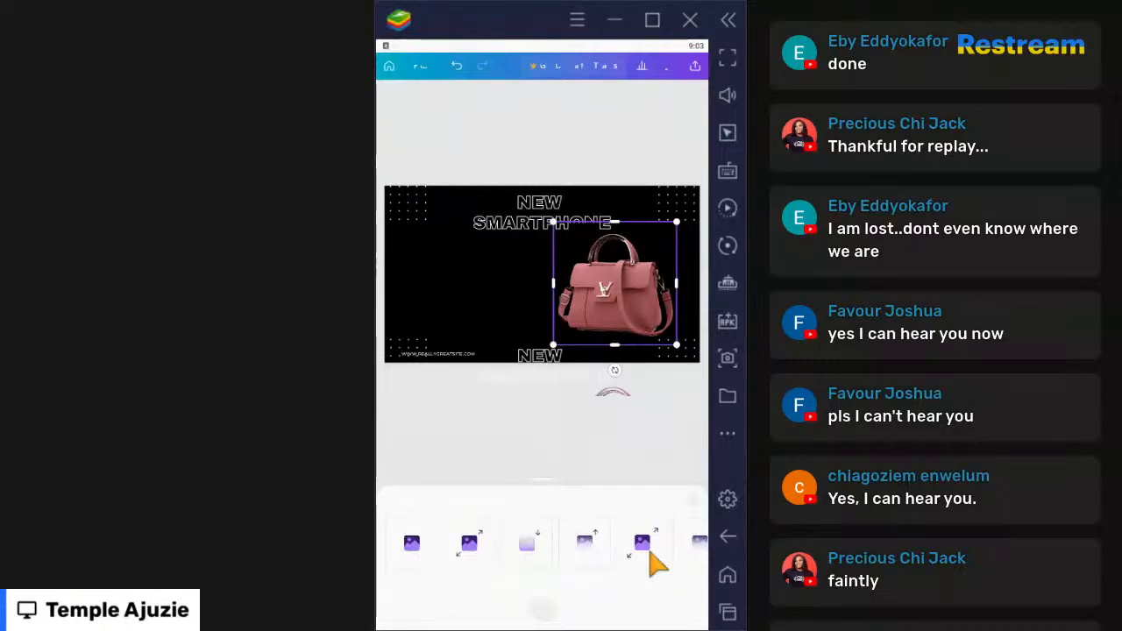
click(461, 554)
click(590, 555)
drag(590, 555, 518, 559)
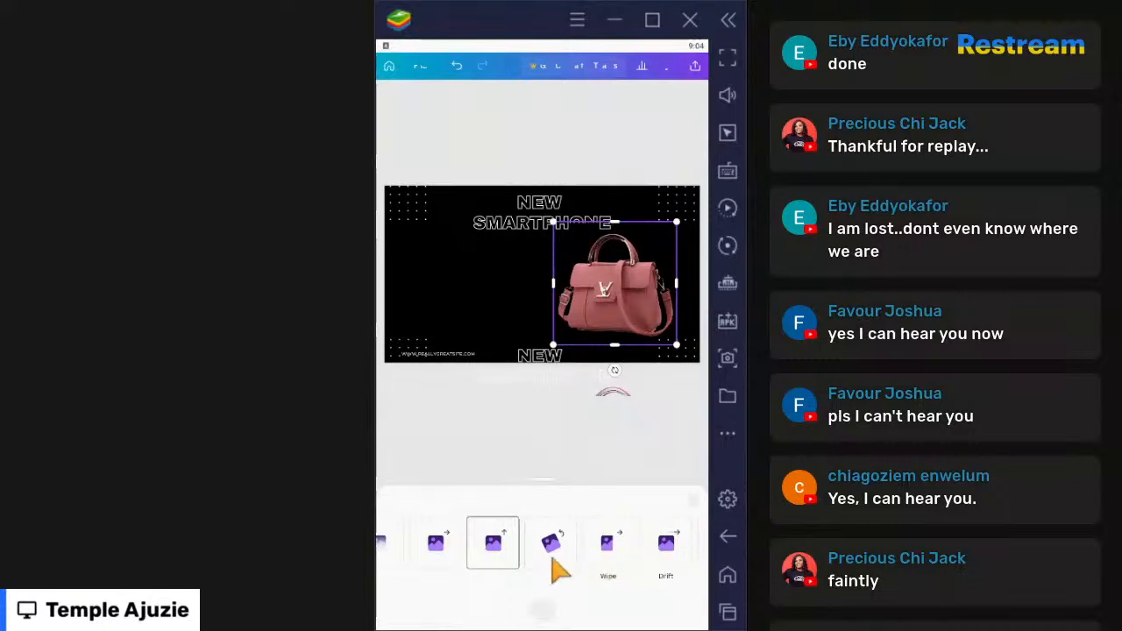
click(552, 556)
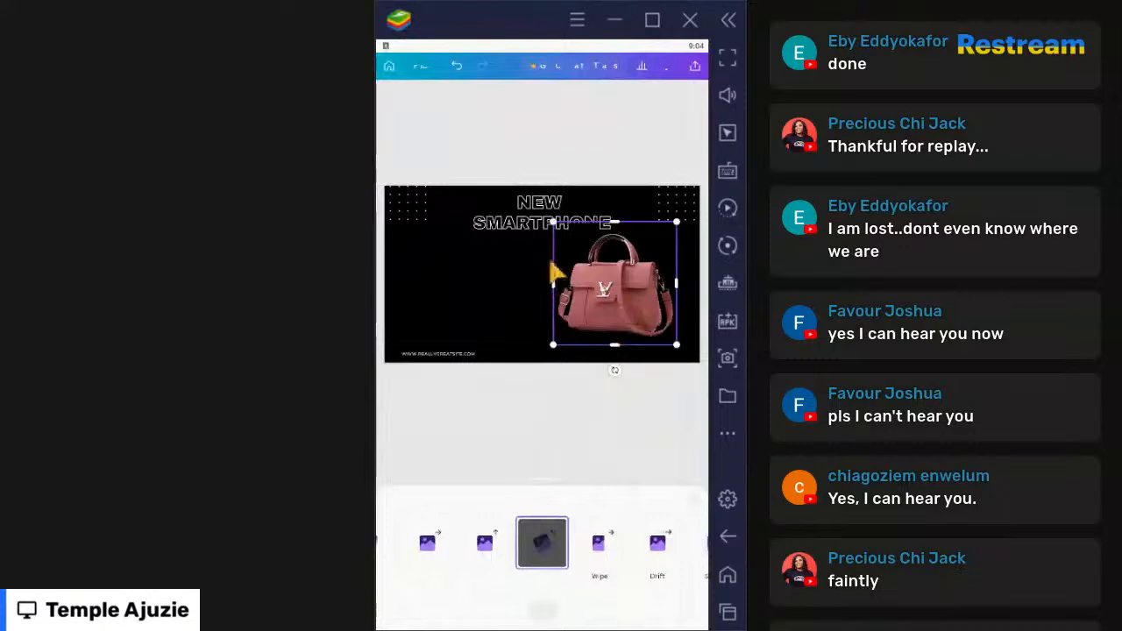
Step: Move the NEW SMARTPHONE title into the empty area beside the handbag and replace its text with HAND BAG
click(521, 226)
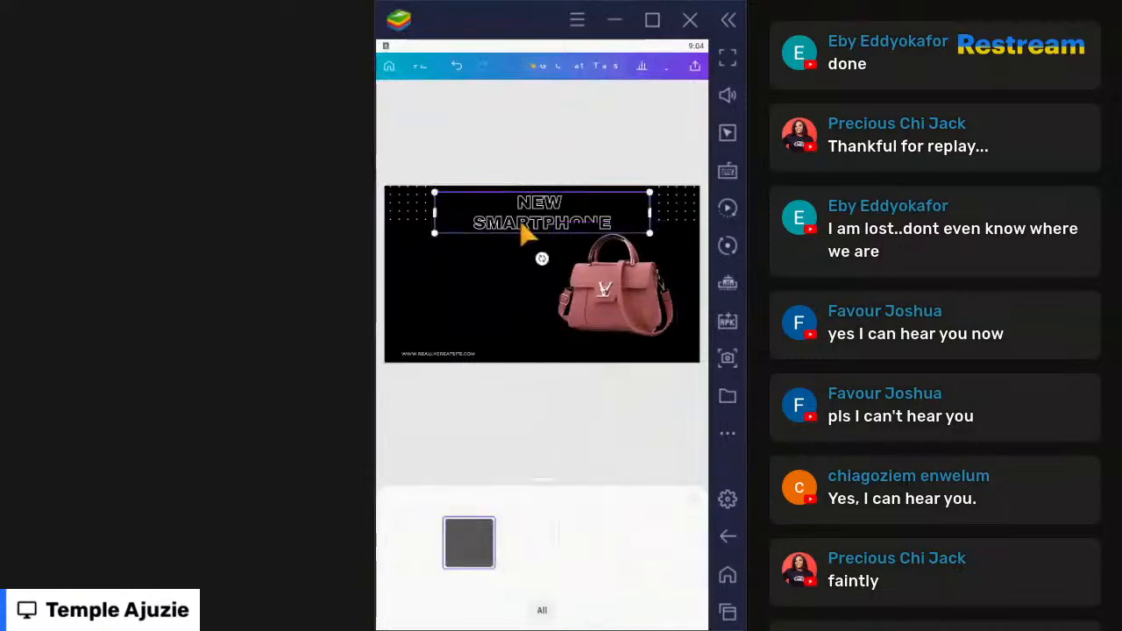
drag(521, 226, 473, 259)
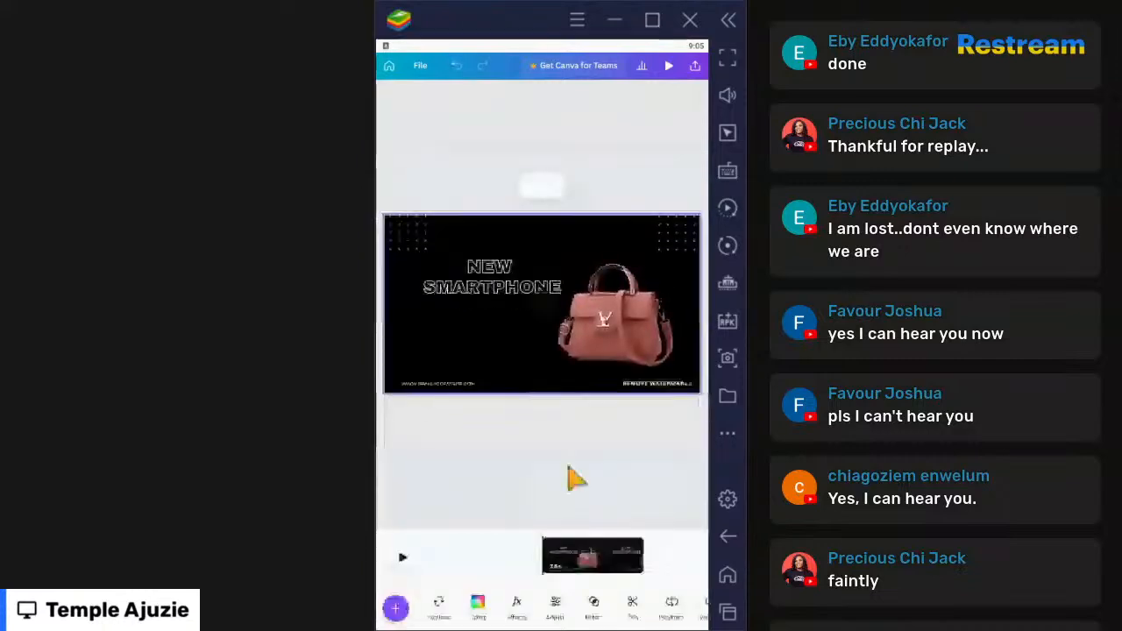
click(491, 289)
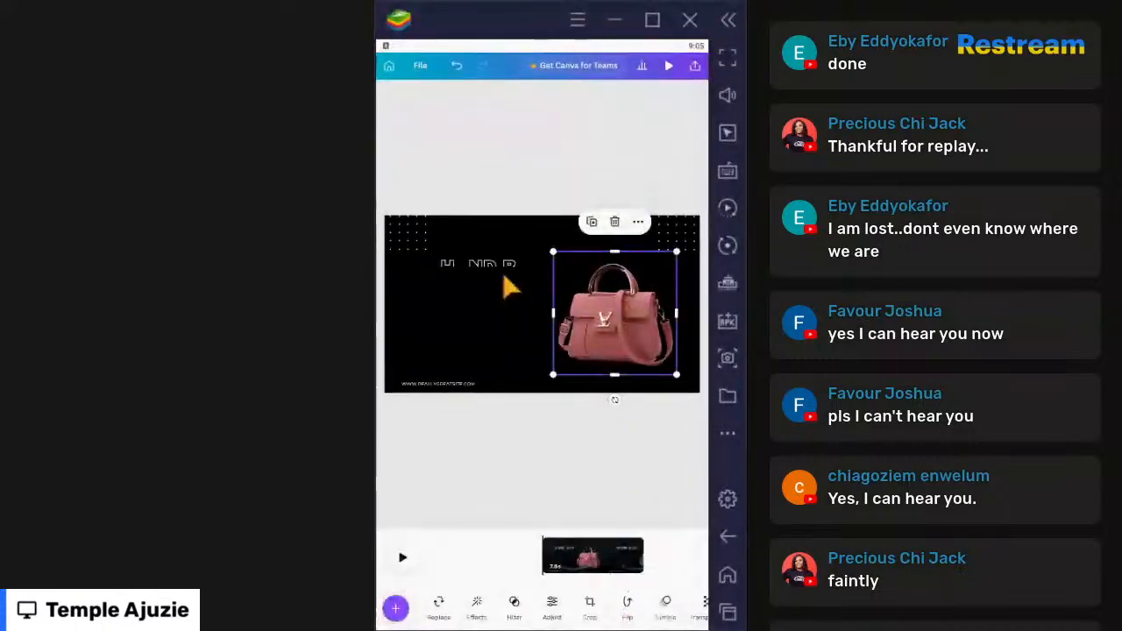
Step: Check which text effect is applied to the HAND BAG title, and close the effects options
click(504, 279)
drag(639, 613, 523, 618)
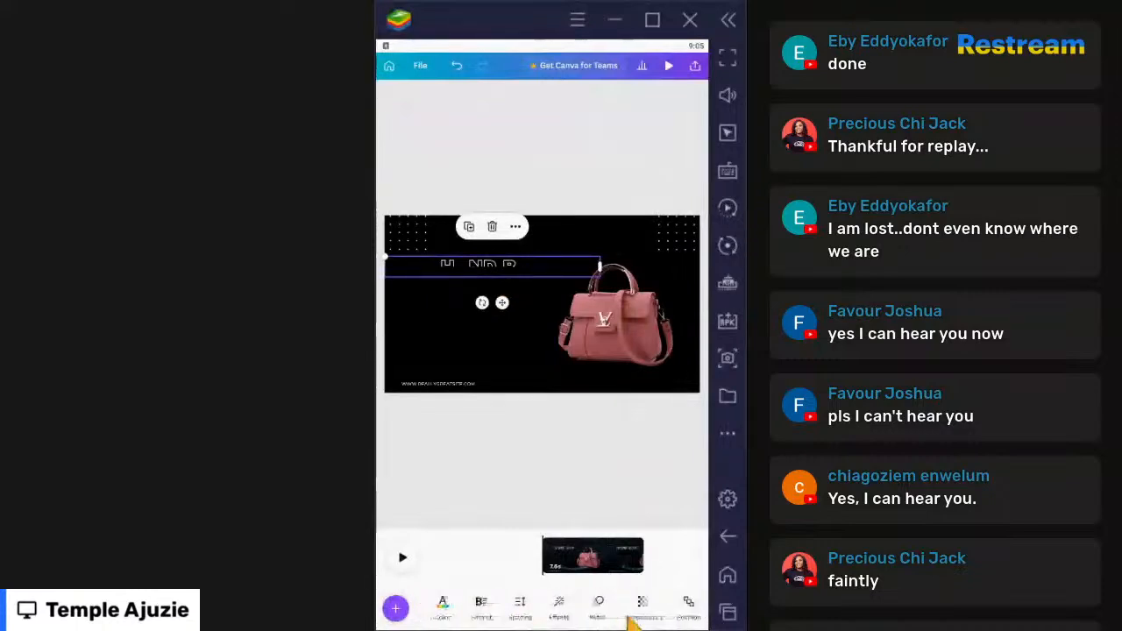
drag(629, 619, 532, 619)
drag(521, 618, 592, 618)
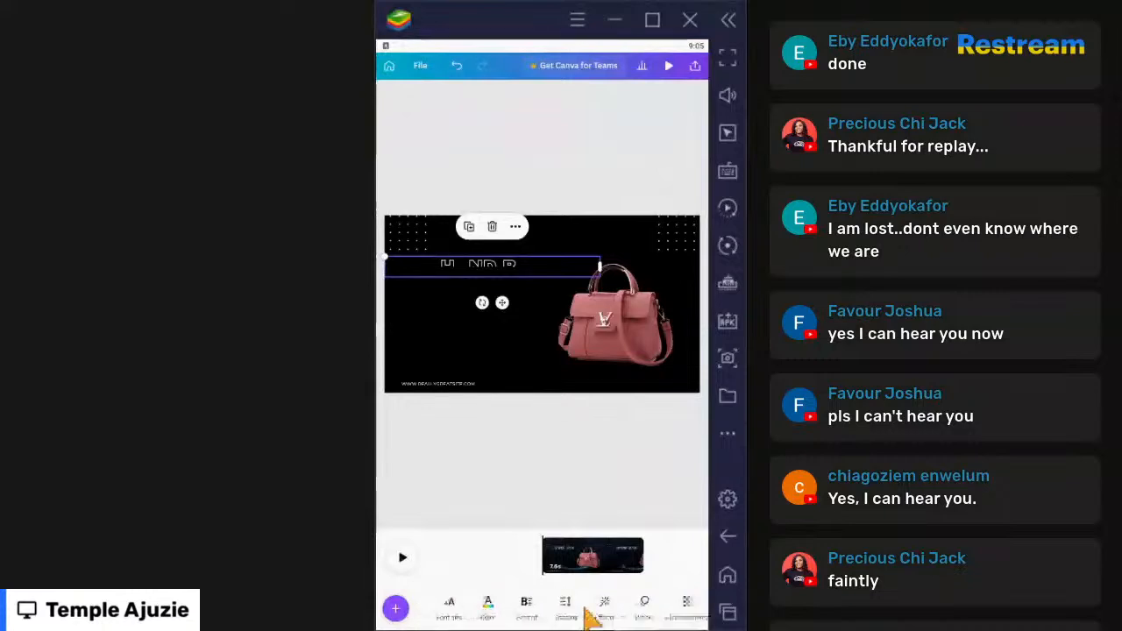
click(604, 608)
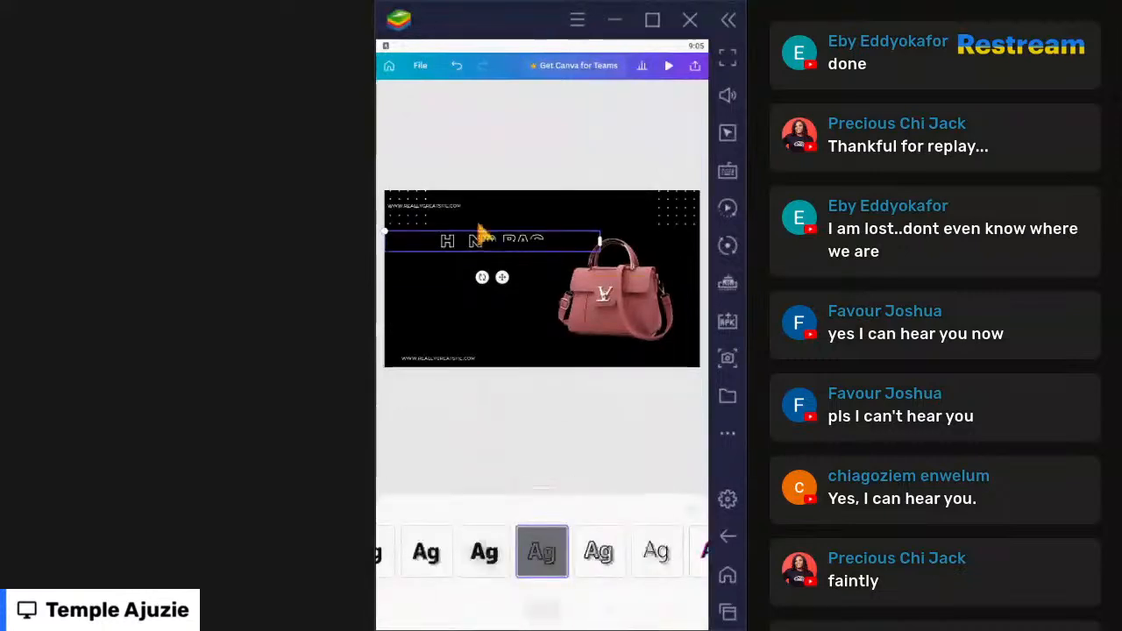
click(542, 500)
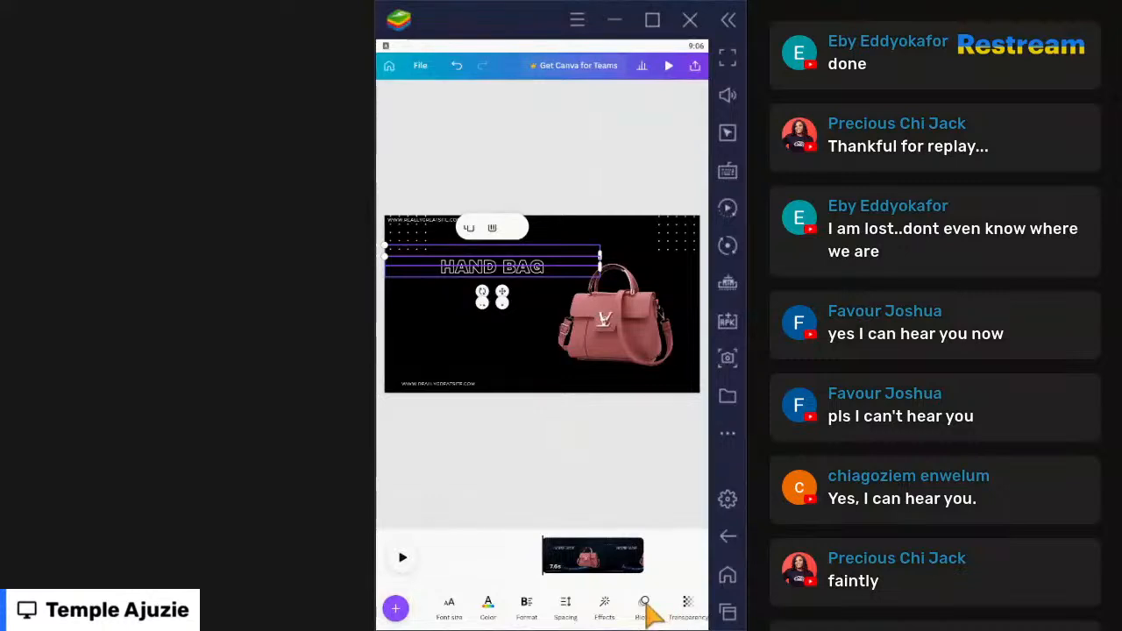
Step: Look through the animations available for the HAND BAG title and apply Wipe
click(646, 607)
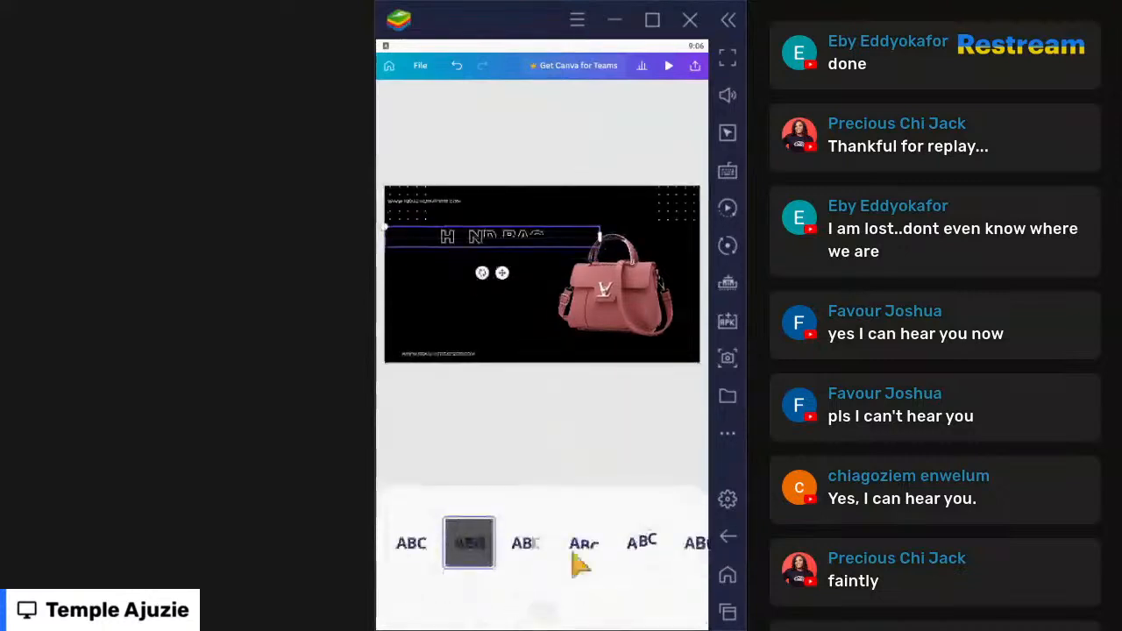
drag(676, 546, 456, 574)
drag(626, 551, 393, 568)
drag(596, 546, 403, 561)
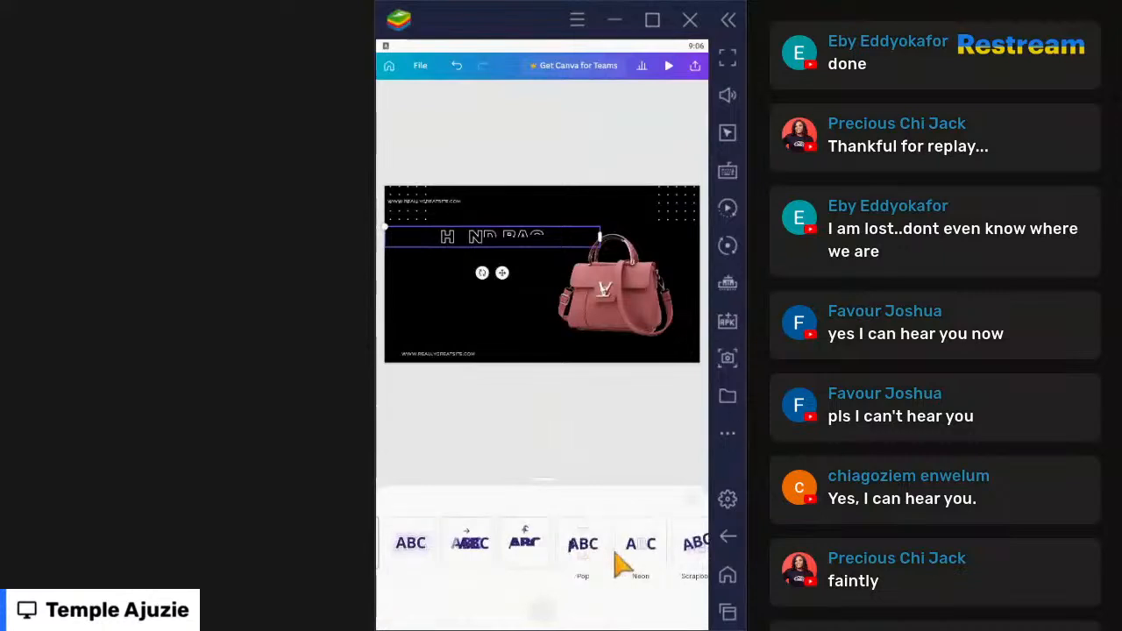
drag(620, 565, 469, 561)
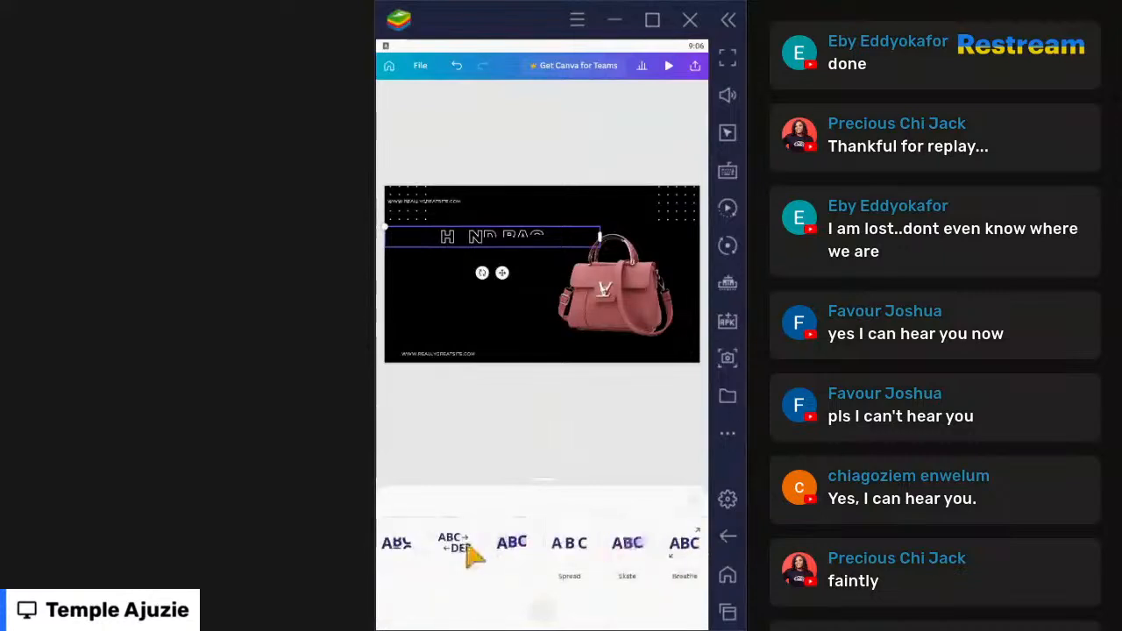
drag(474, 545, 692, 546)
drag(570, 541, 386, 548)
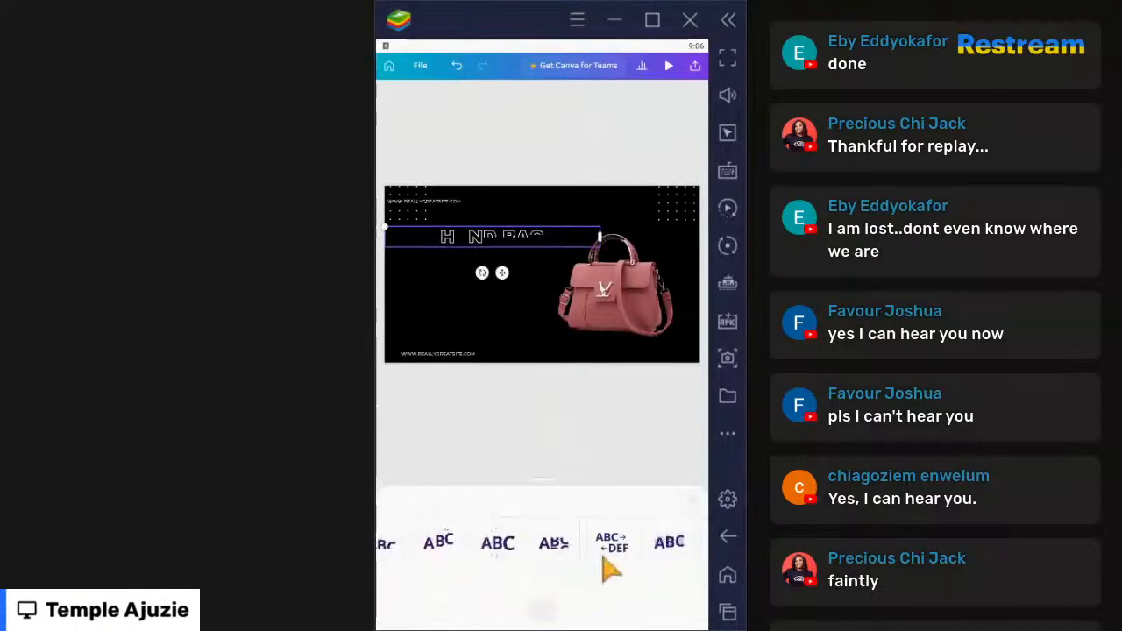
drag(593, 568, 482, 574)
drag(635, 551, 517, 555)
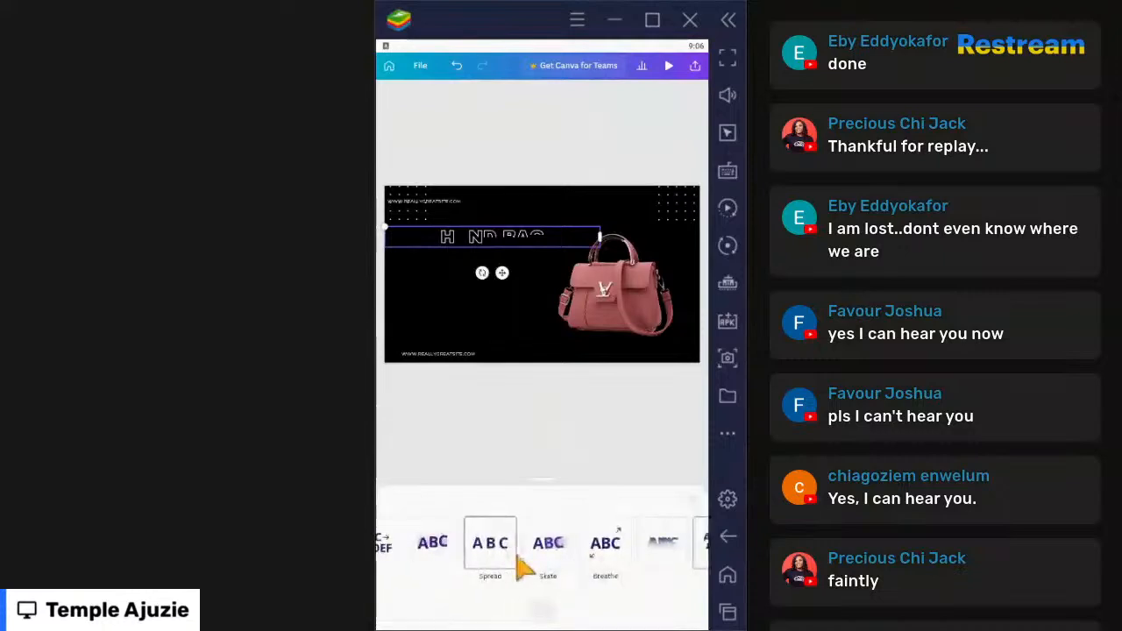
drag(589, 570, 481, 573)
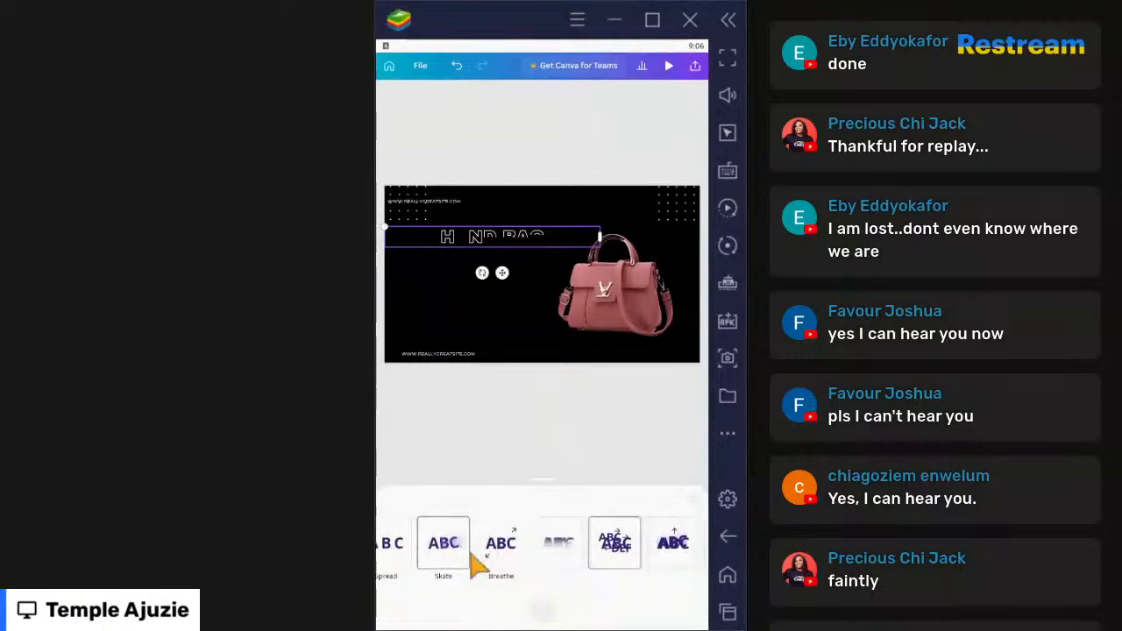
mouse_move(471, 553)
mouse_down()
mouse_move(538, 550)
mouse_move(466, 569)
mouse_up()
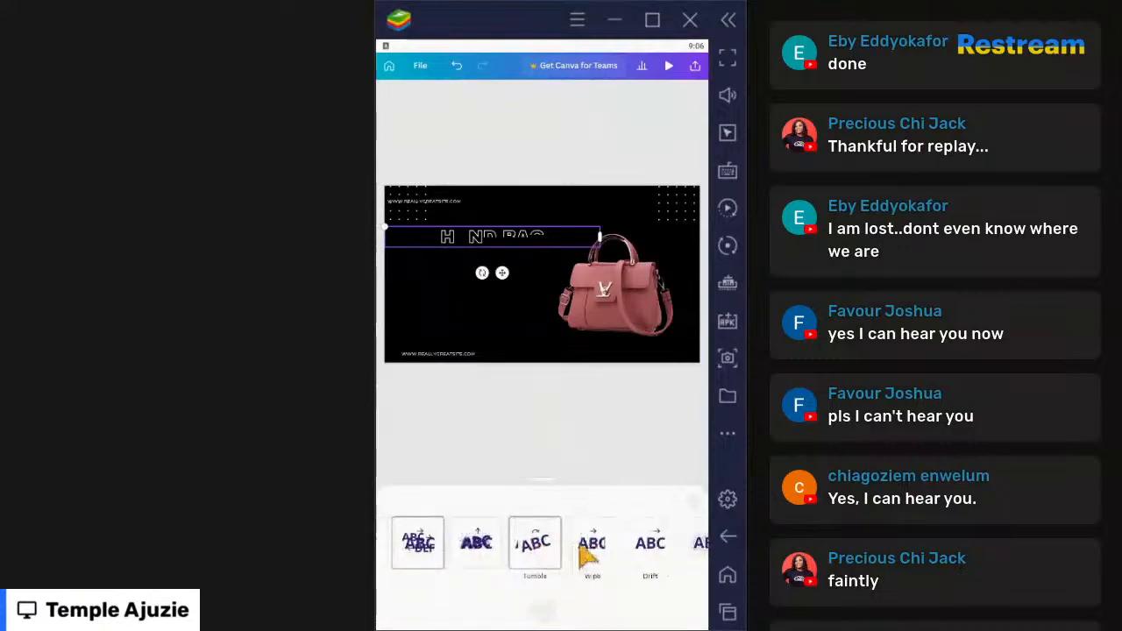
click(586, 551)
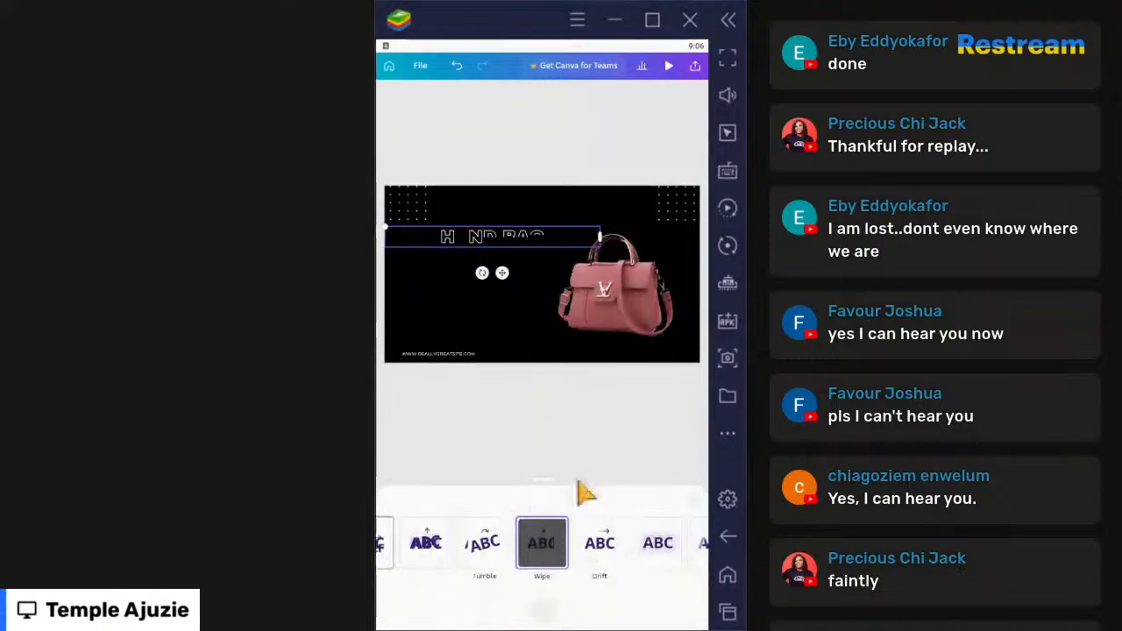
click(579, 430)
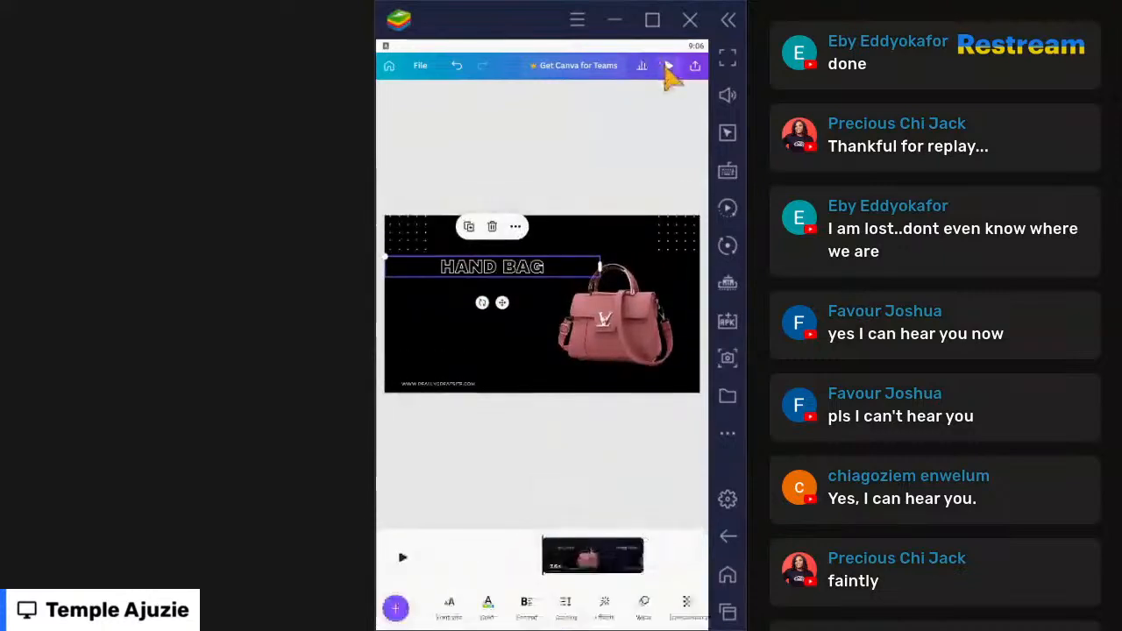
Step: Play the full preview of the handbag video, replay it, and return to the editor
click(666, 67)
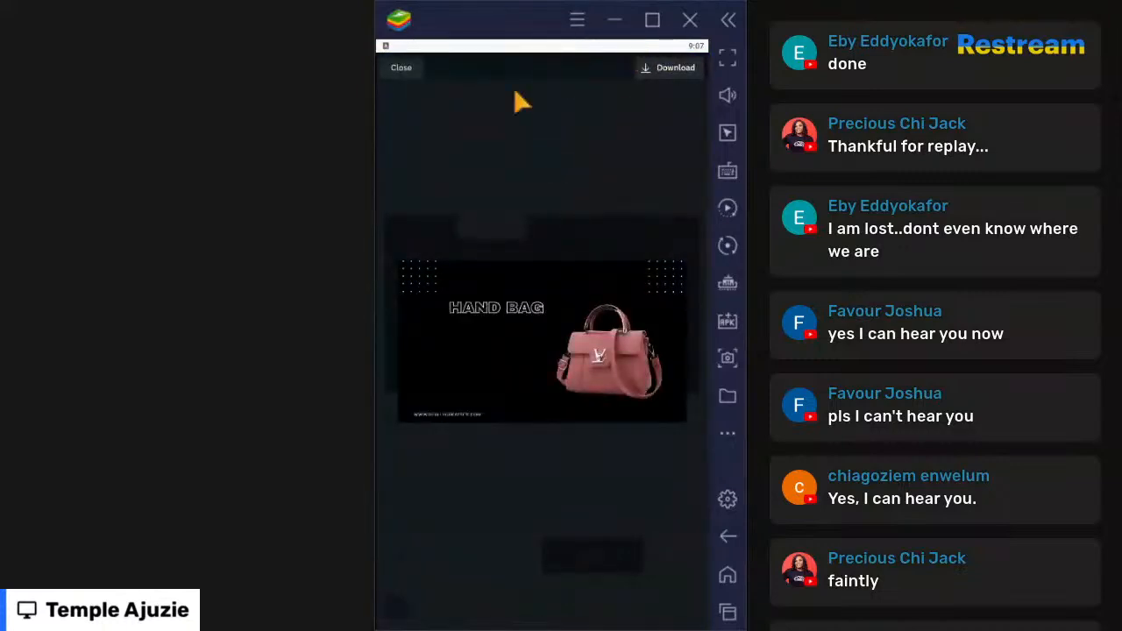
click(408, 71)
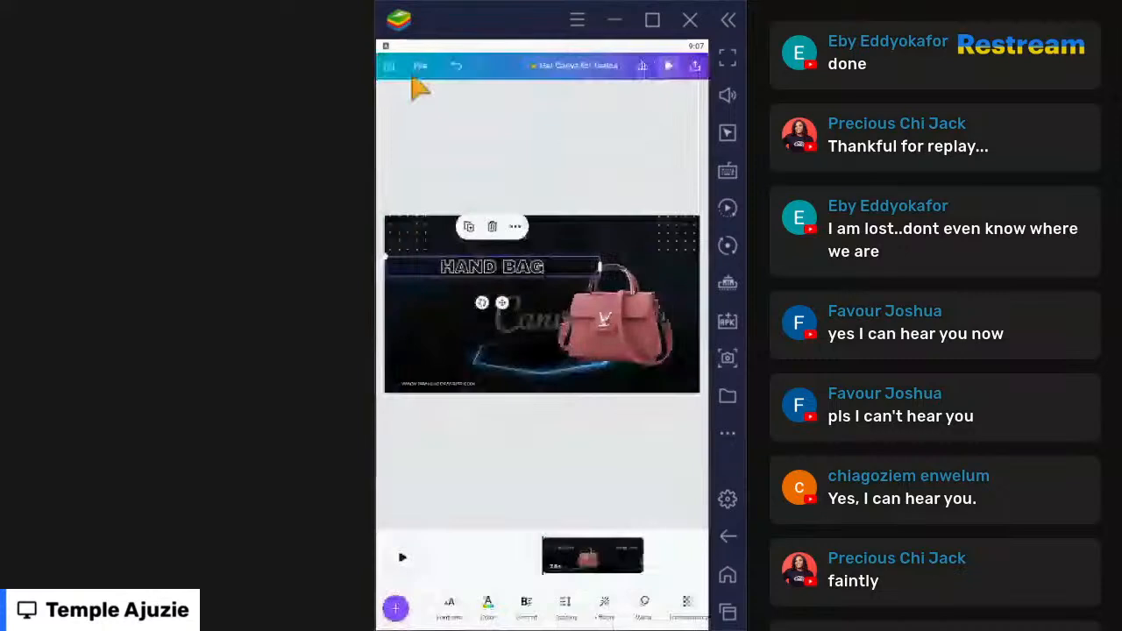
click(669, 67)
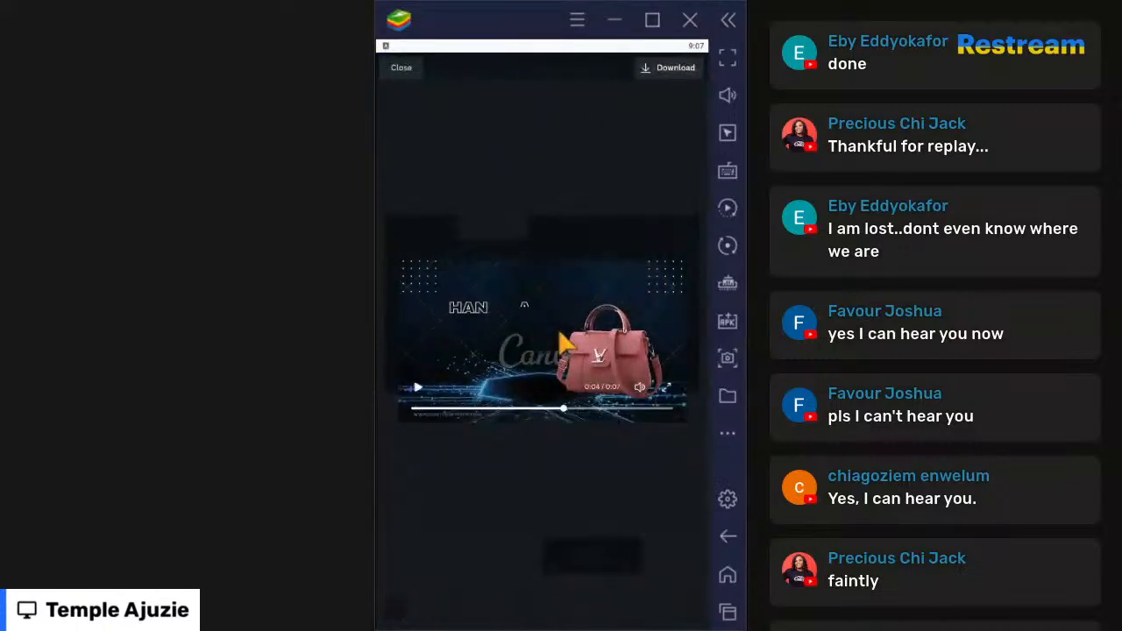
click(418, 388)
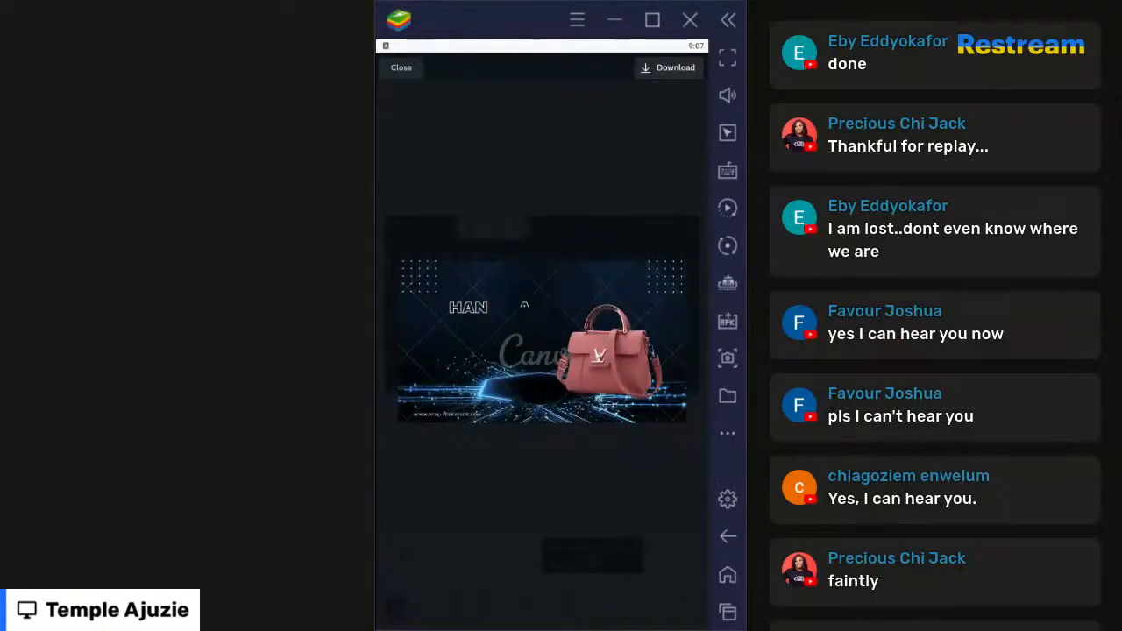
click(727, 574)
click(724, 532)
click(412, 76)
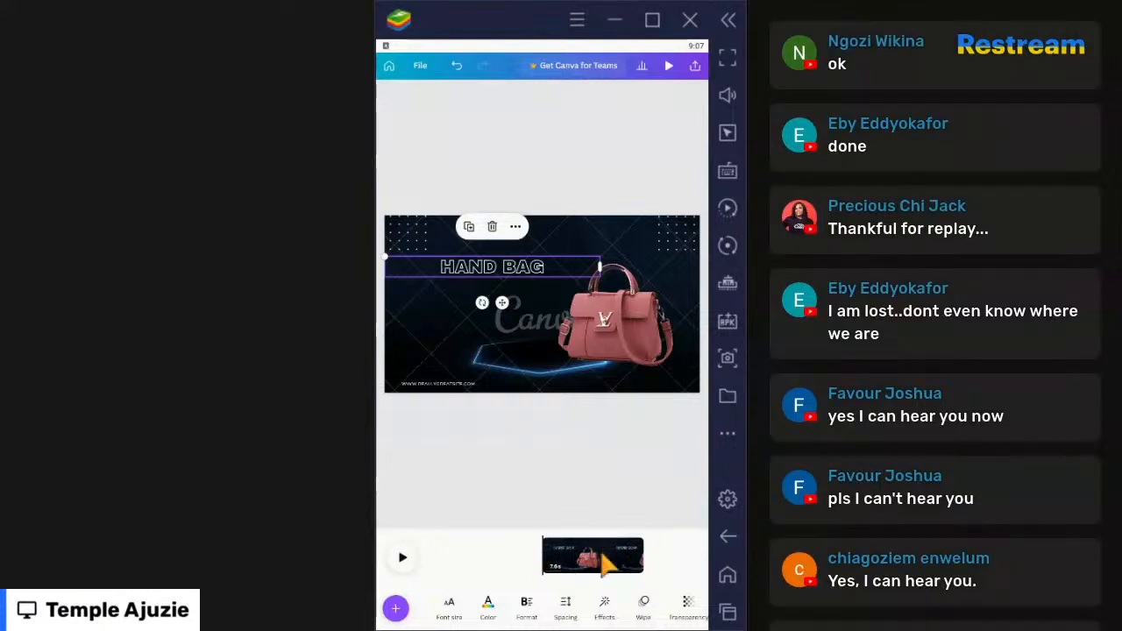
Step: Add a blank page after the handbag page and give it a bright magenta-purple background using a custom colour
click(675, 553)
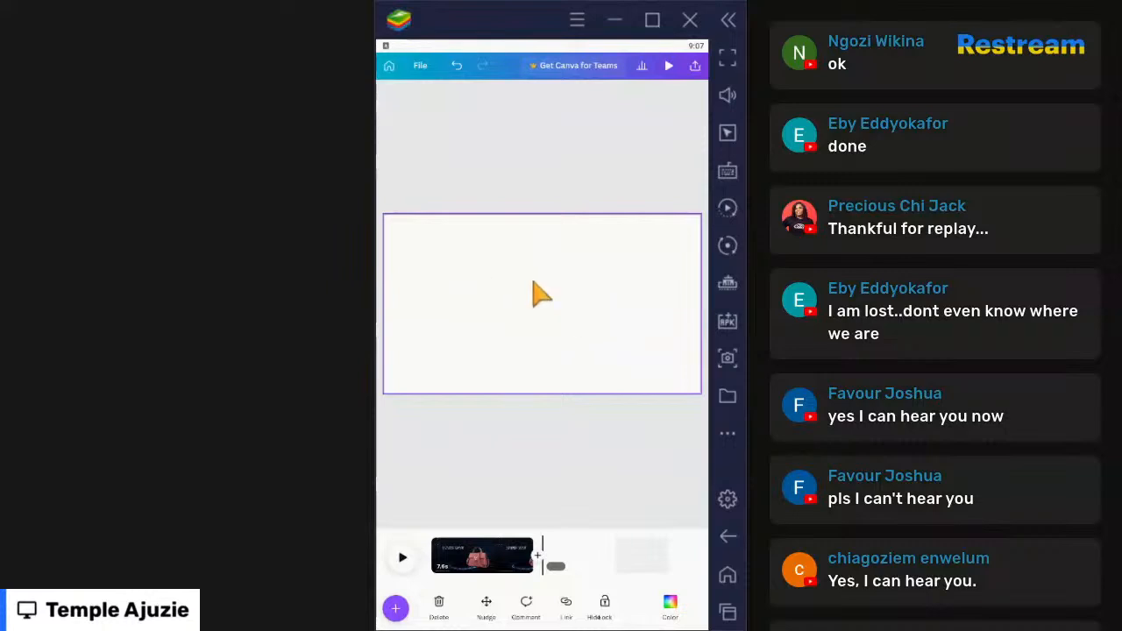
click(517, 559)
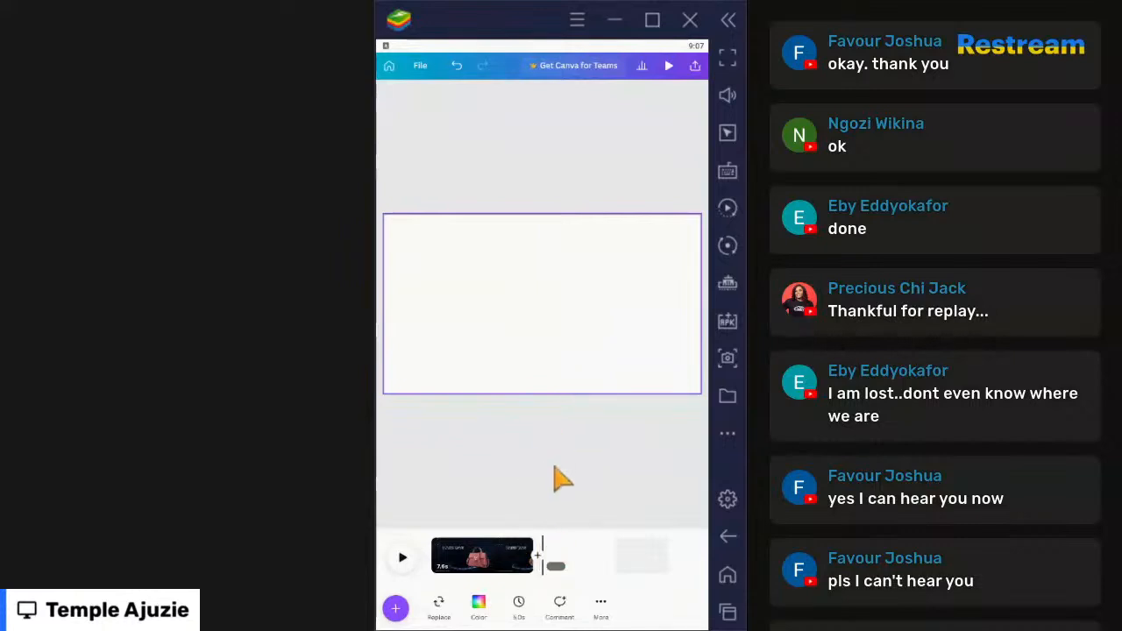
click(478, 605)
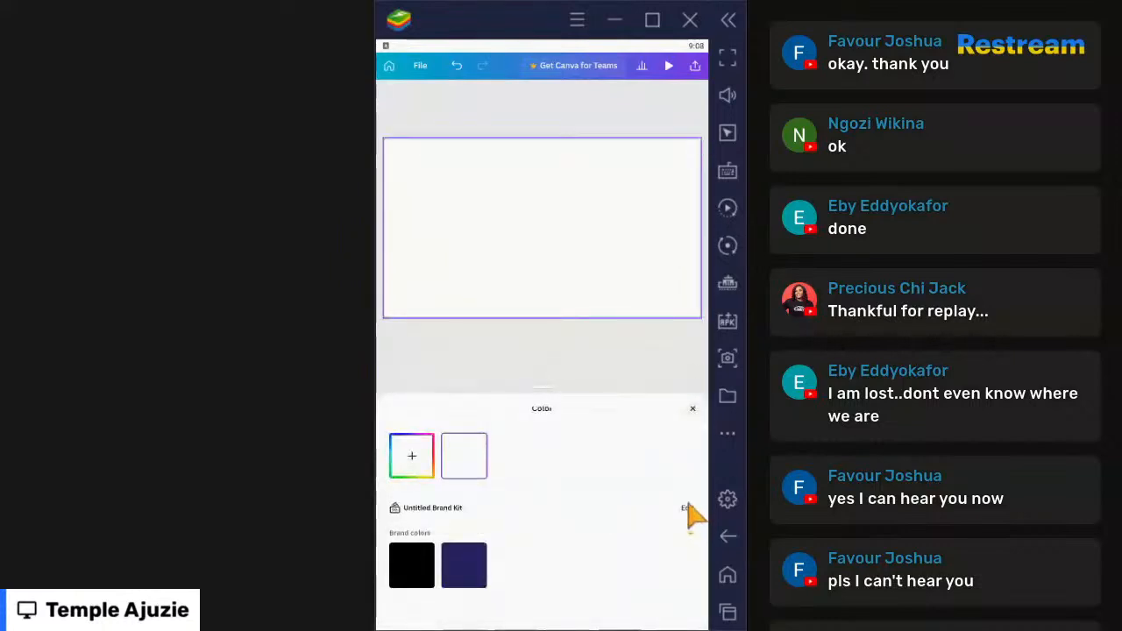
click(420, 470)
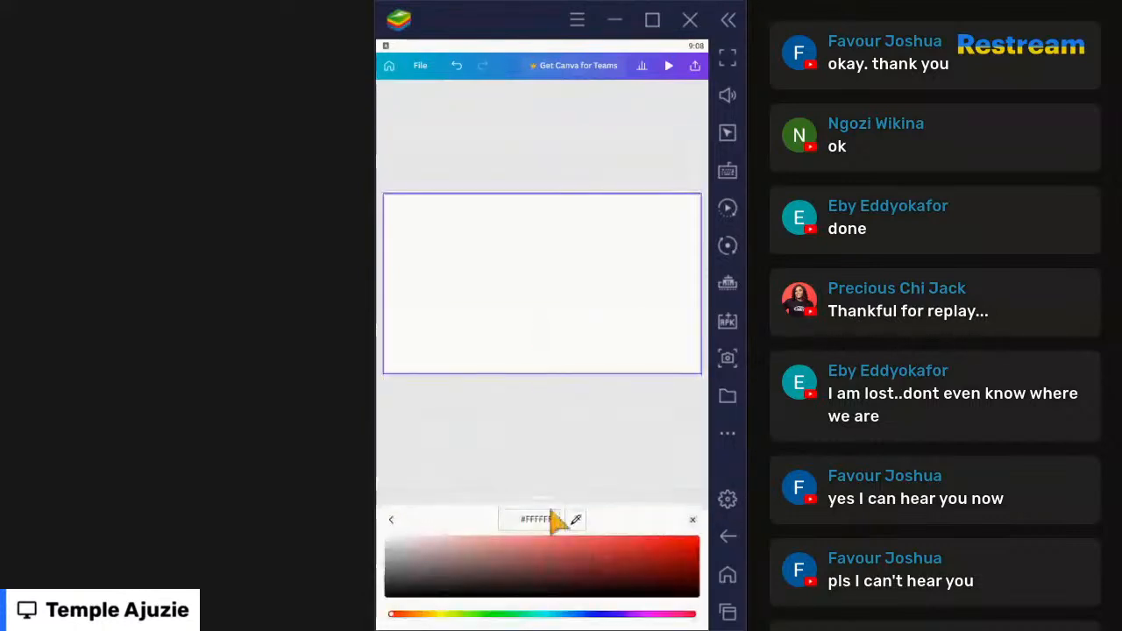
drag(561, 580, 636, 545)
click(642, 615)
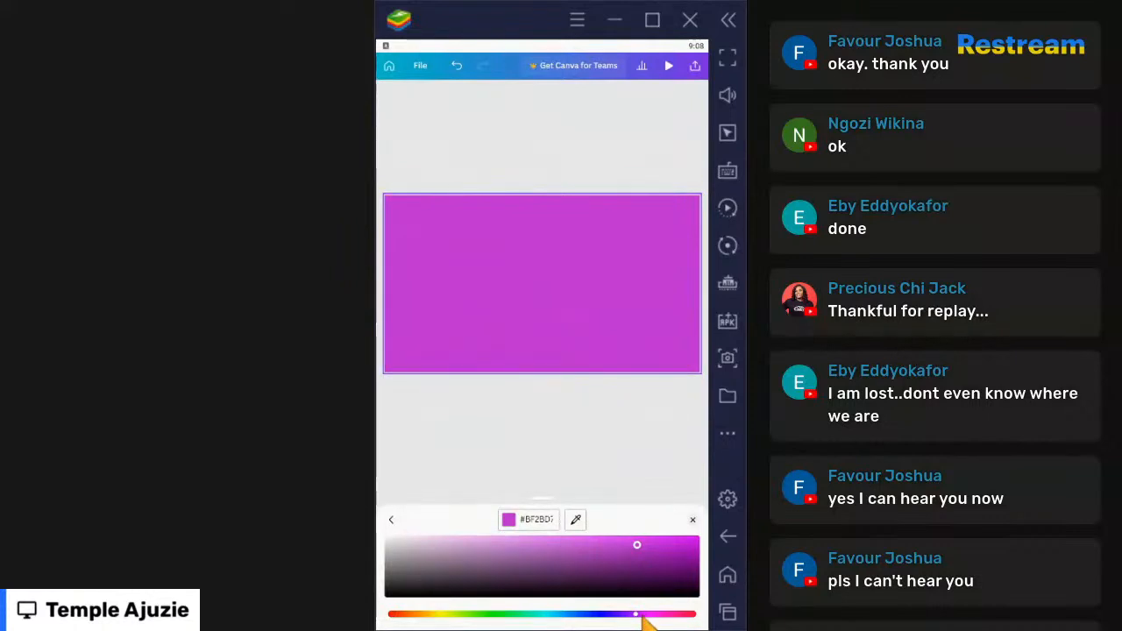
click(685, 546)
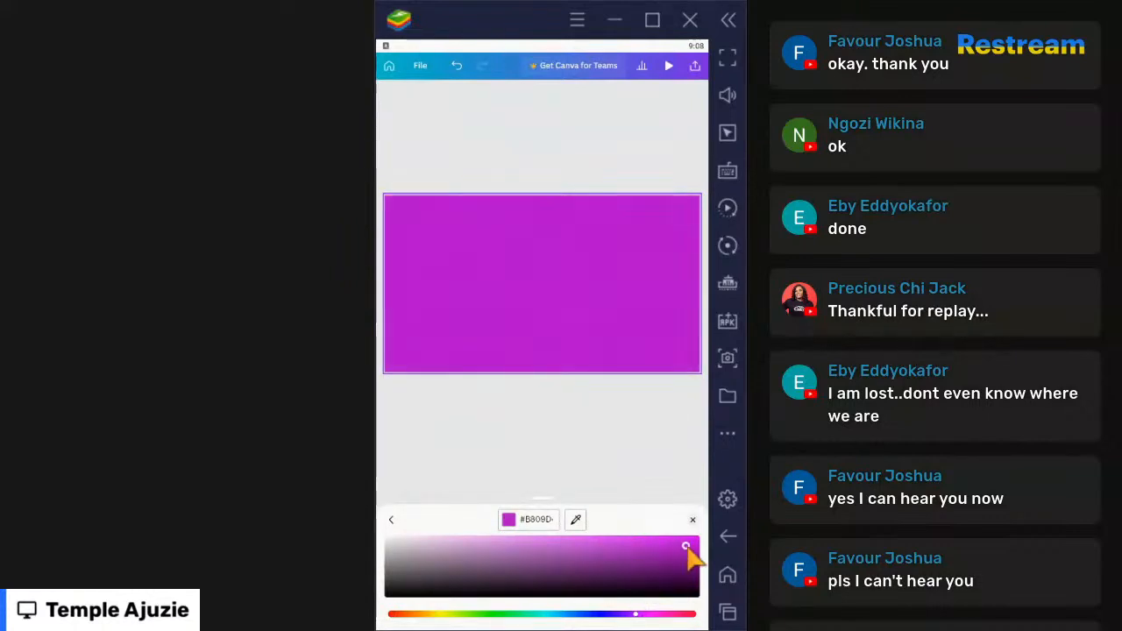
click(614, 460)
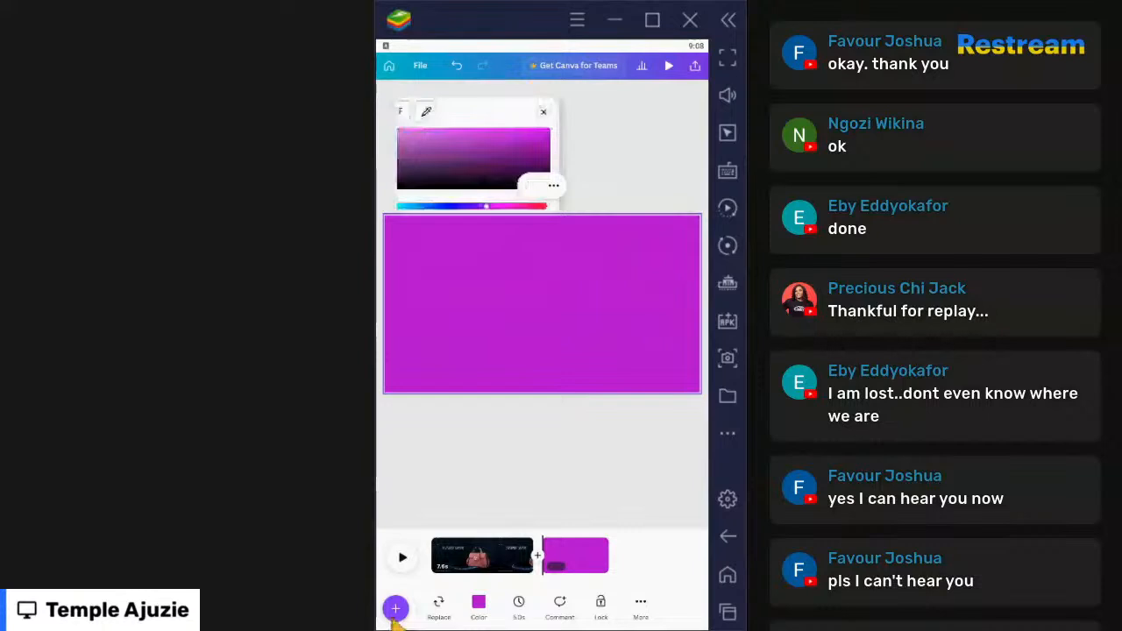
Step: Check the device gallery for images for the purple page, and open Canva's Photos library
click(534, 483)
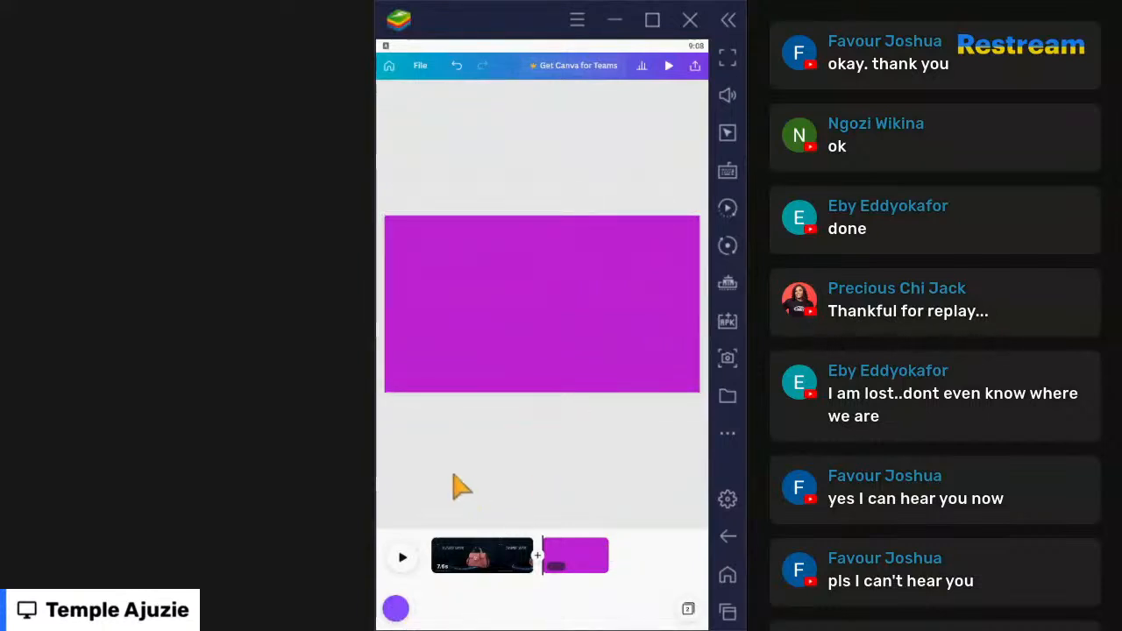
click(505, 349)
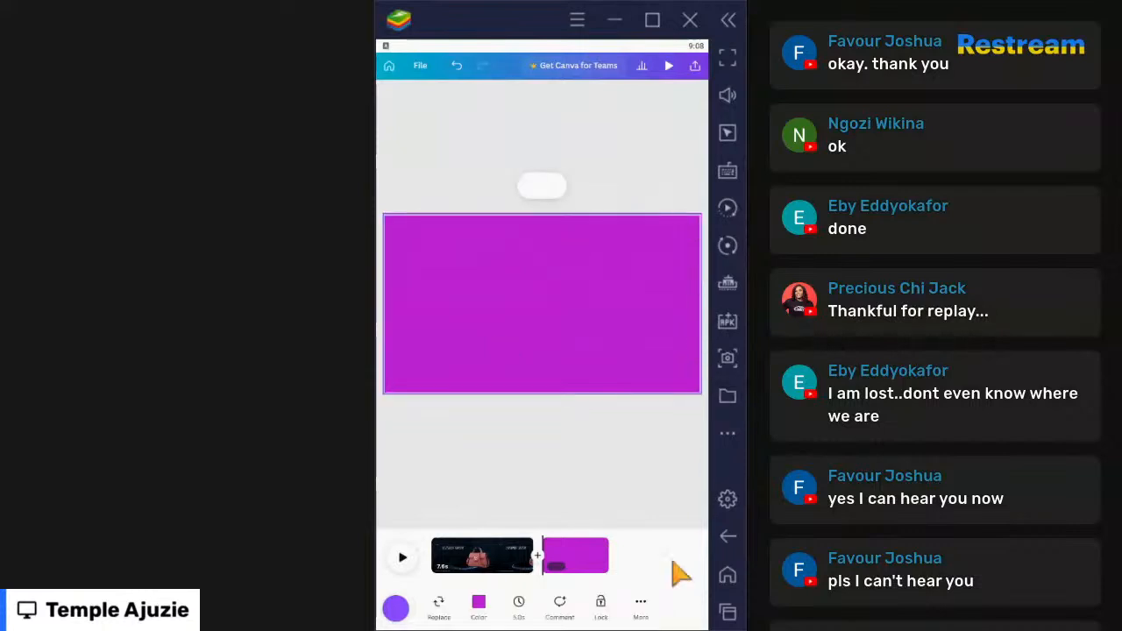
click(396, 609)
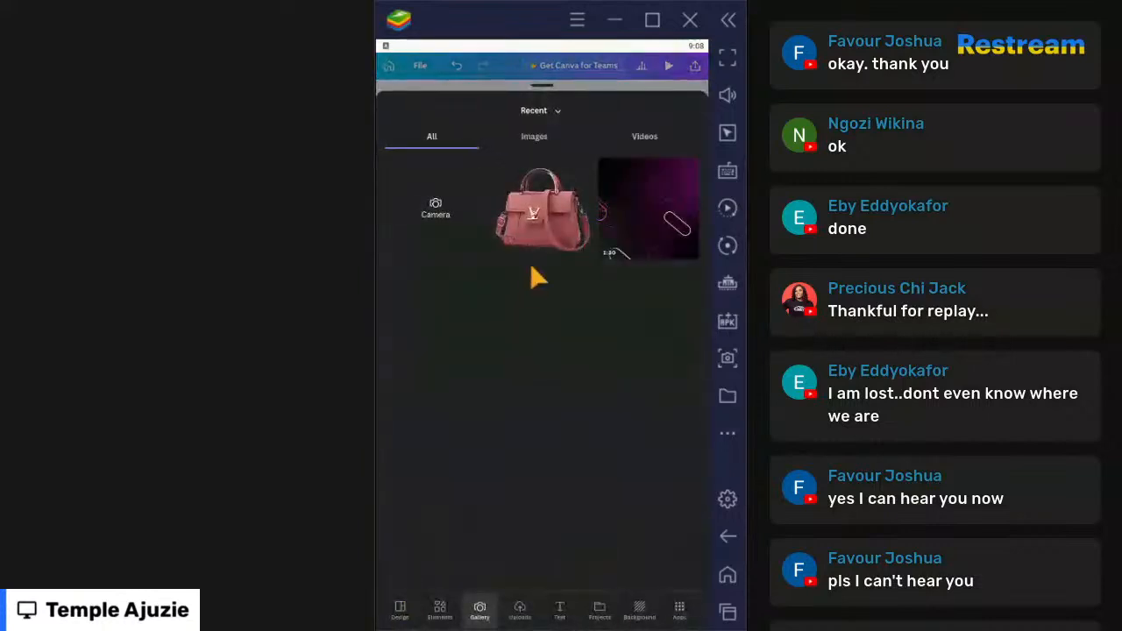
click(550, 143)
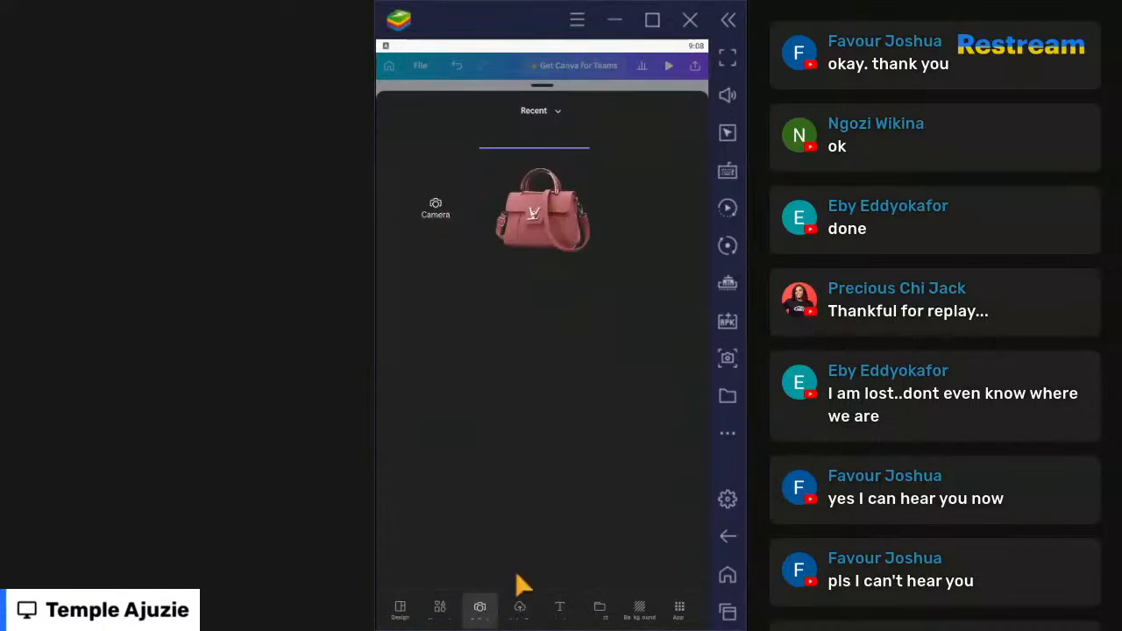
click(679, 611)
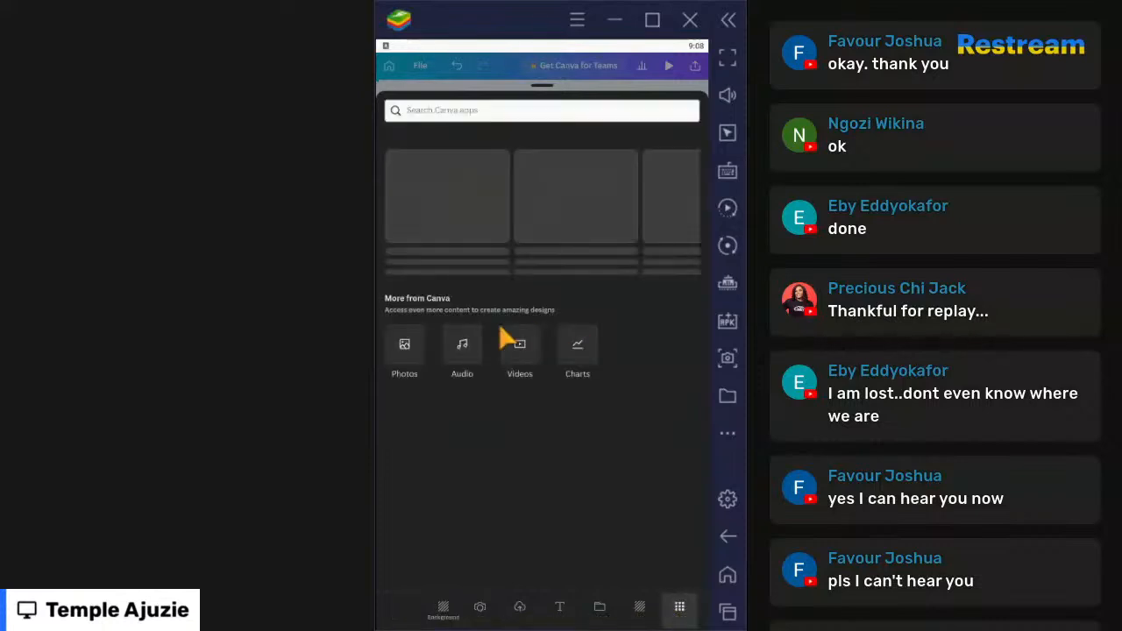
click(405, 349)
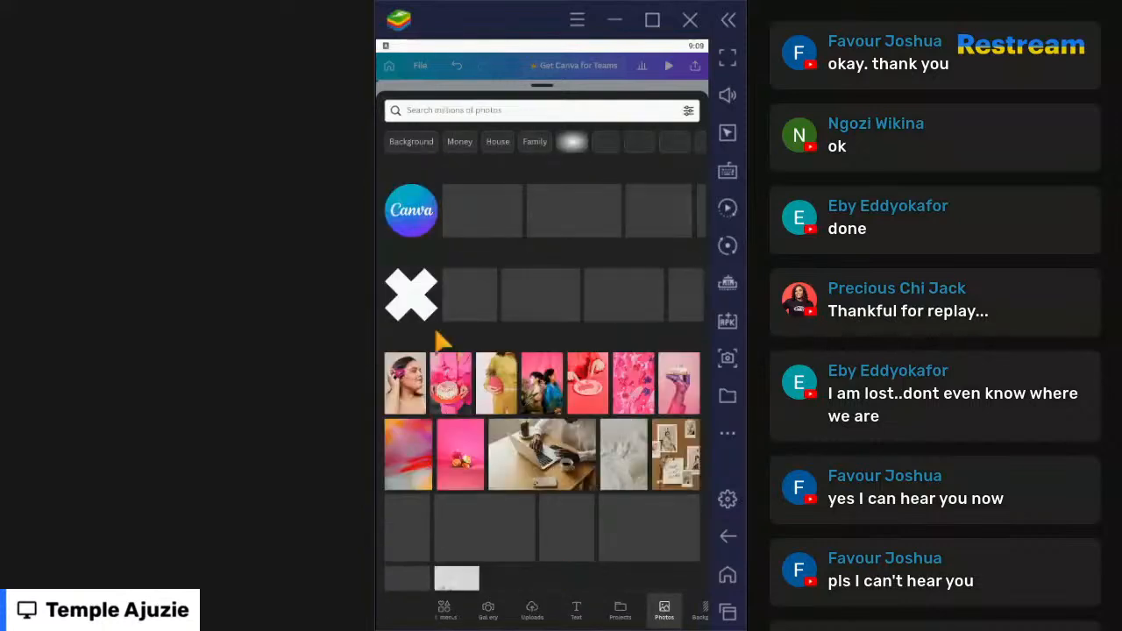
Step: Search the photos for laptop and place a laptop picture in the lower-right part of the purple page
click(535, 116)
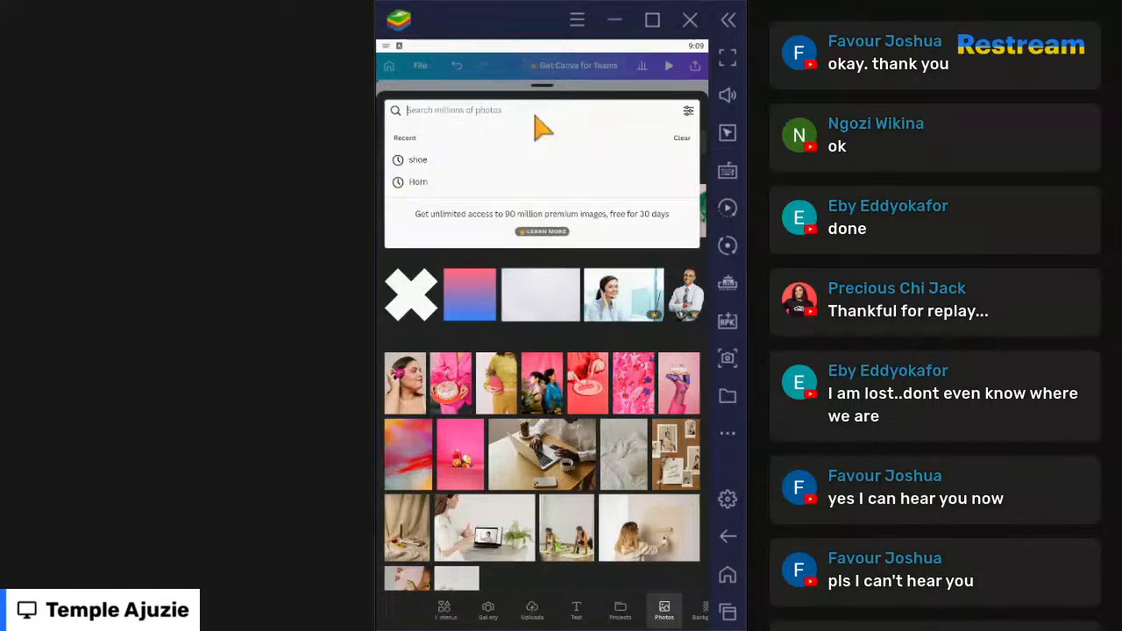
text(l)
text(ptop)
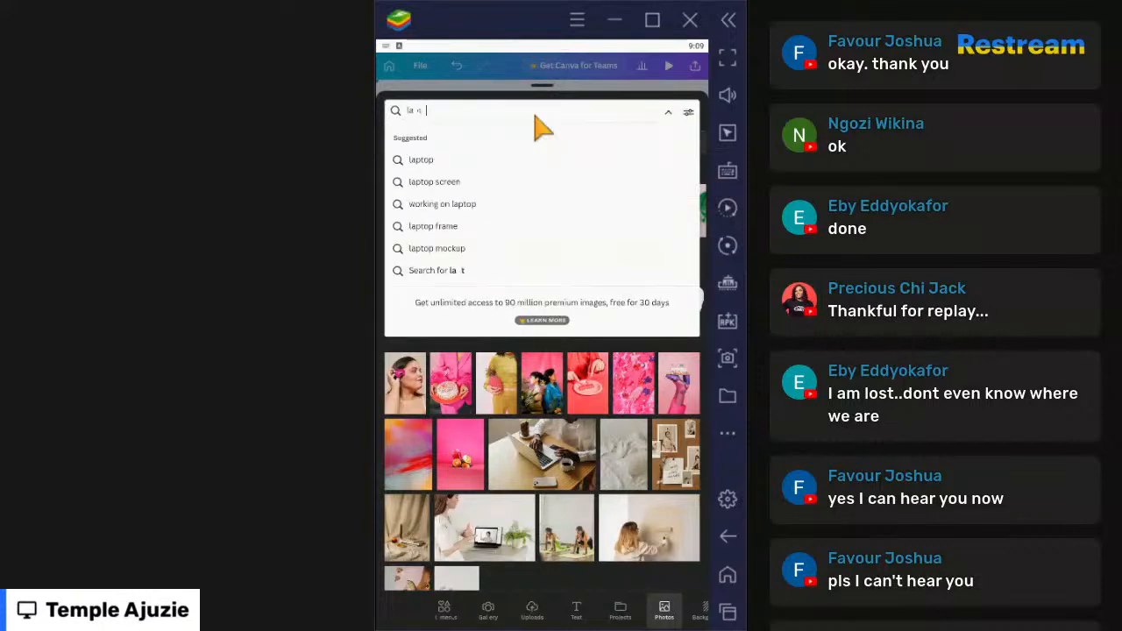
key(Return)
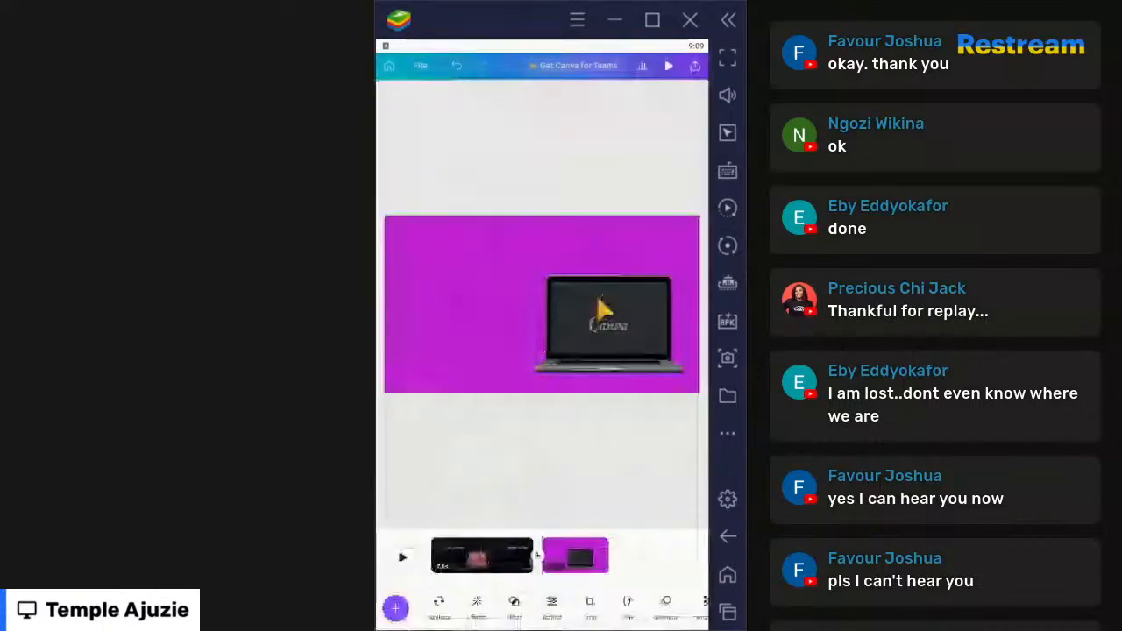
click(601, 308)
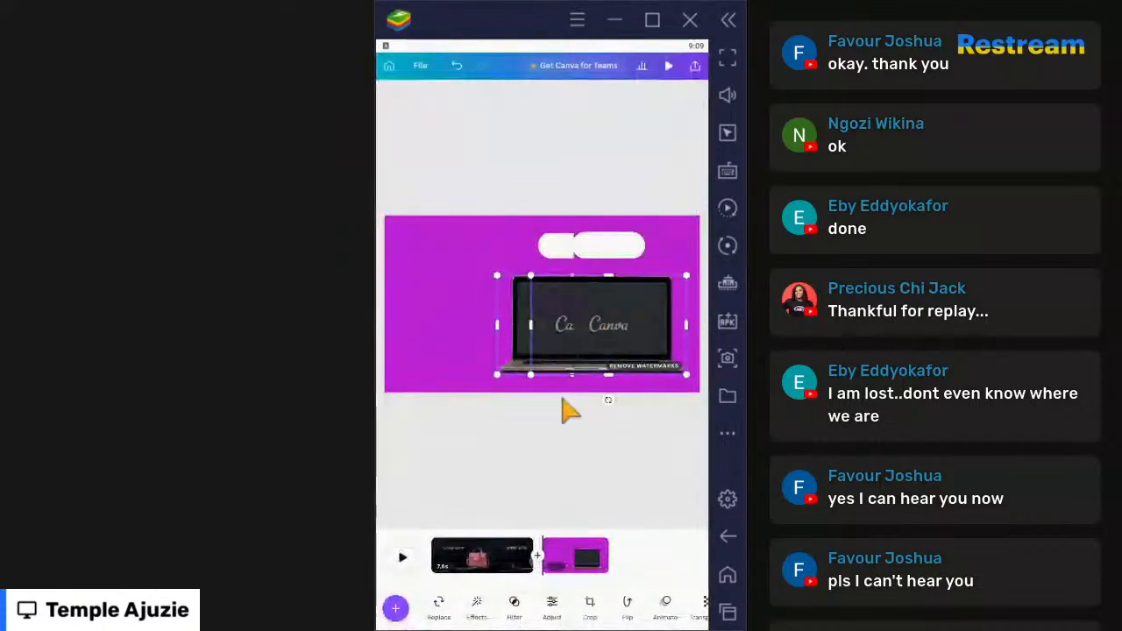
click(570, 433)
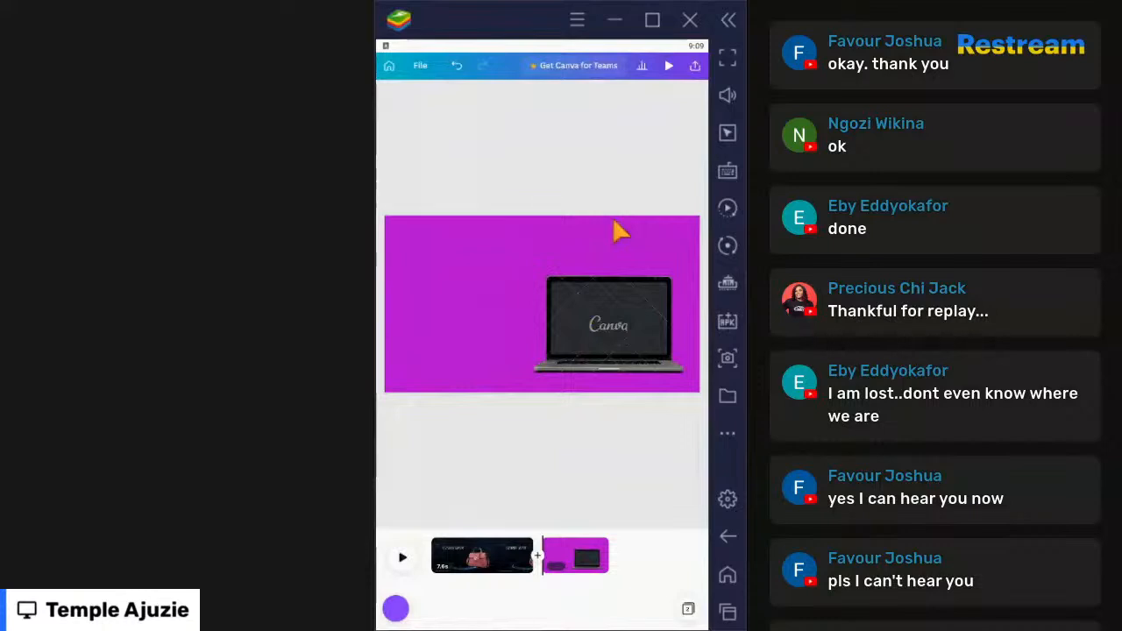
Step: View the background colour options of the laptop page and close them
click(616, 230)
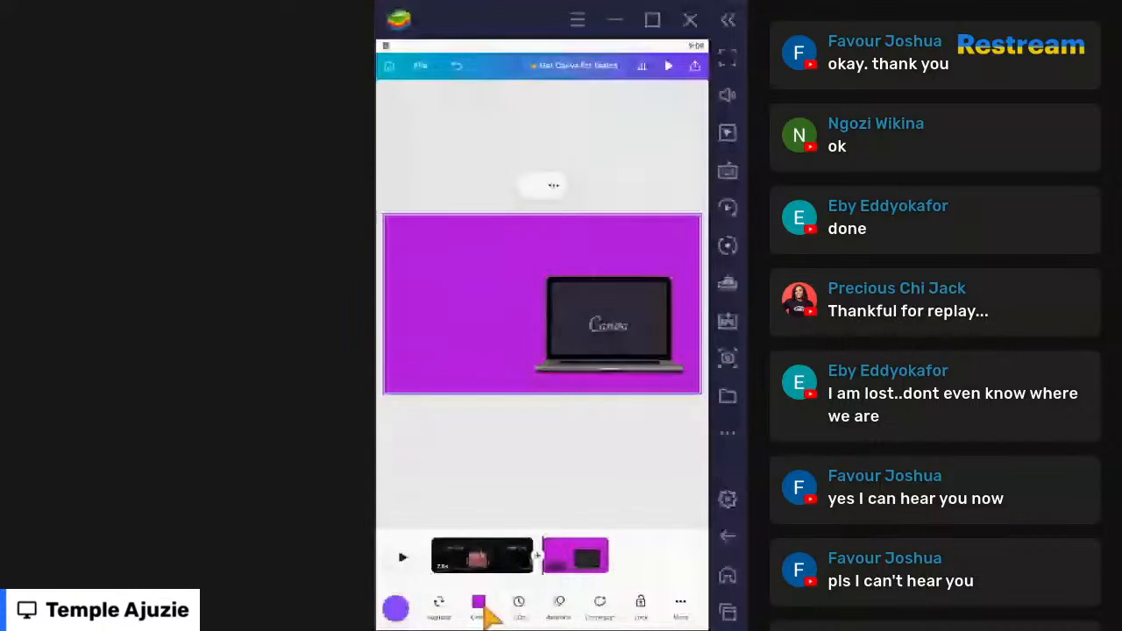
click(483, 606)
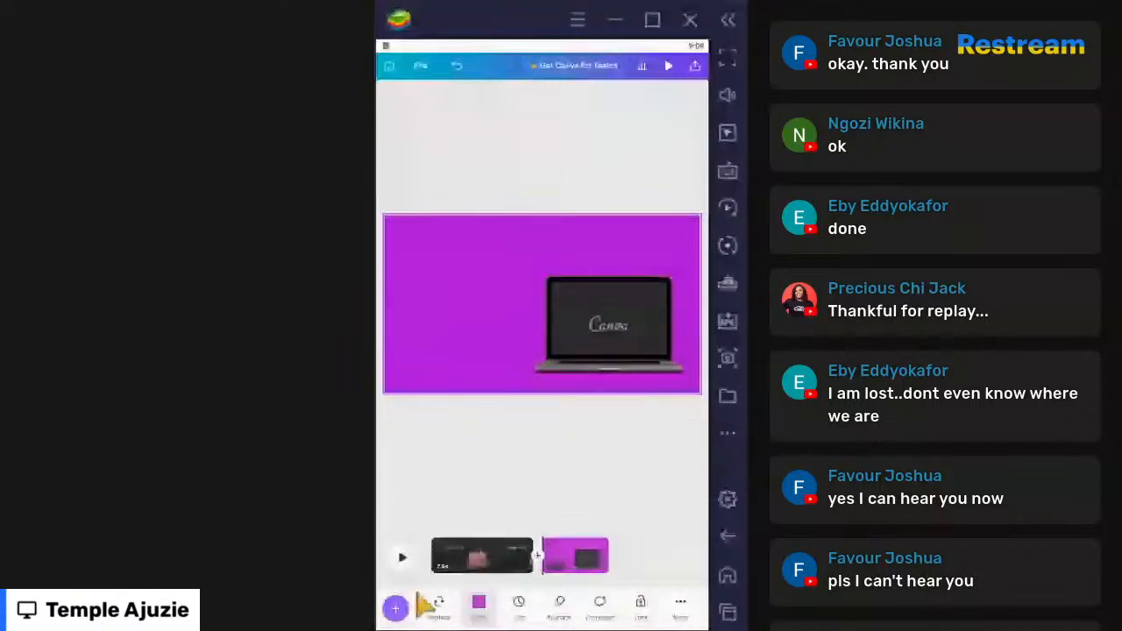
drag(540, 388, 561, 624)
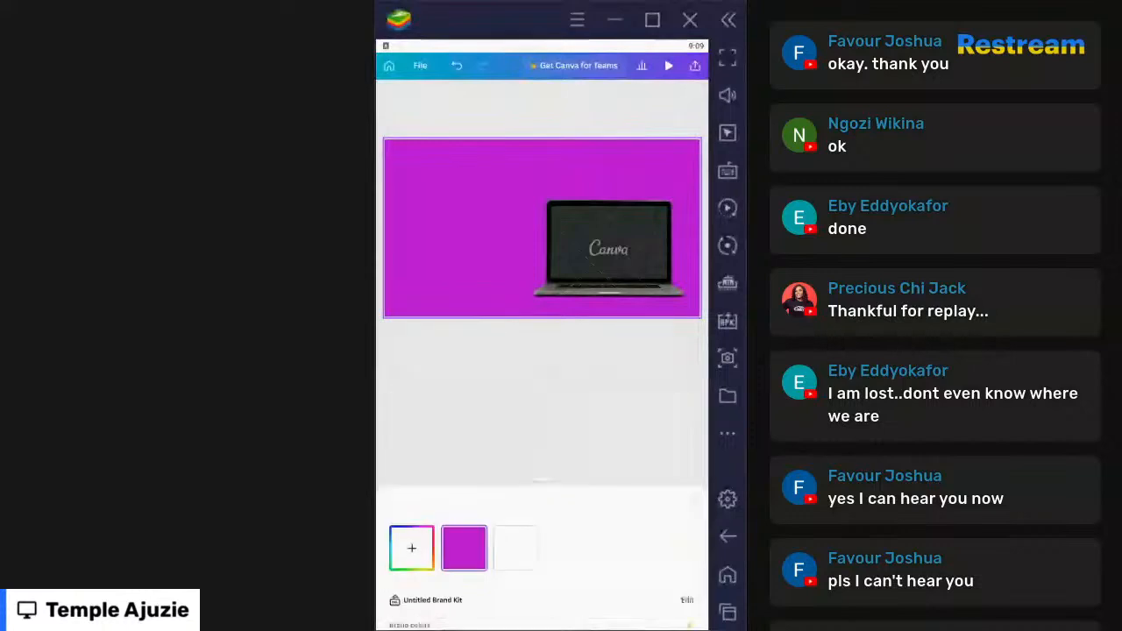
Step: Add the light desk photo with the keyboard and coffee cup from the laptop photo results and move it to the page's upper-left corner
click(399, 611)
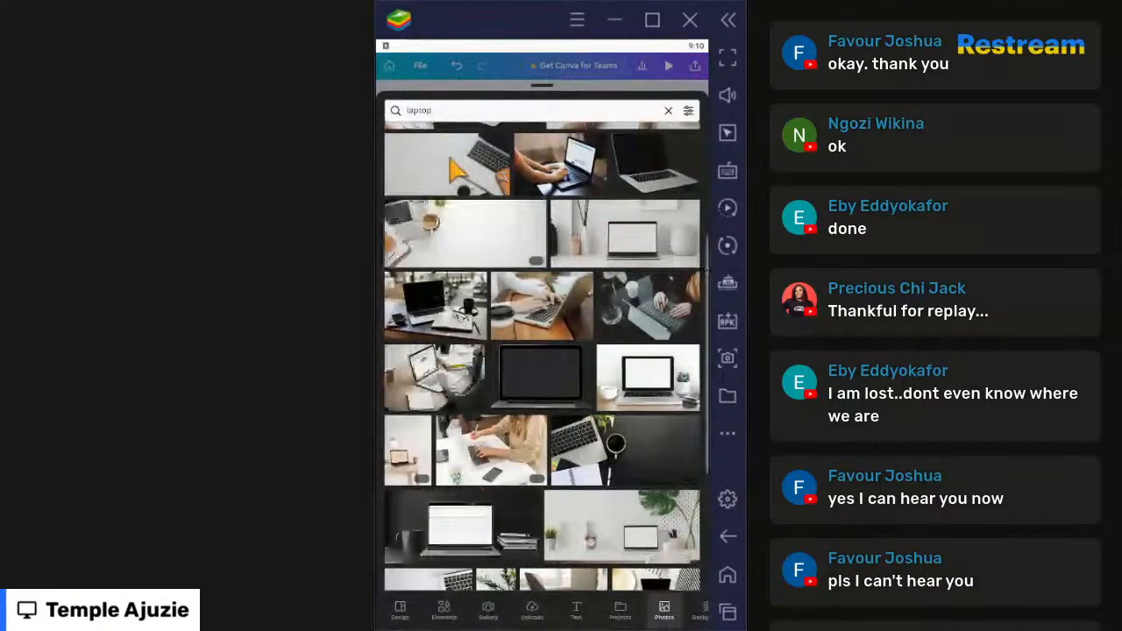
click(454, 171)
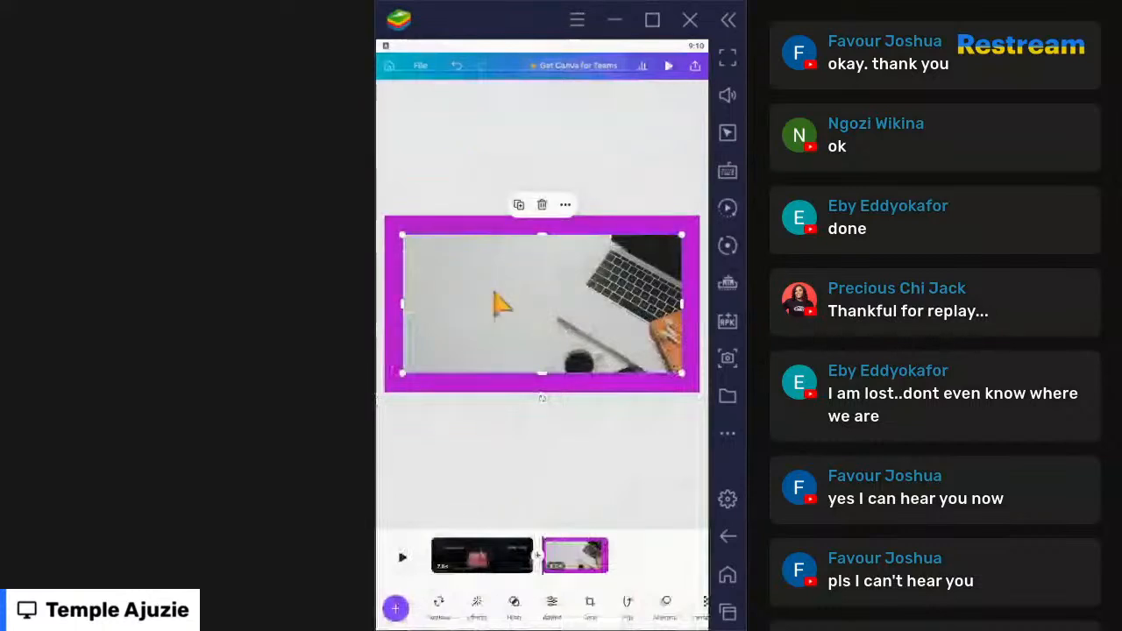
click(386, 196)
drag(397, 216, 451, 265)
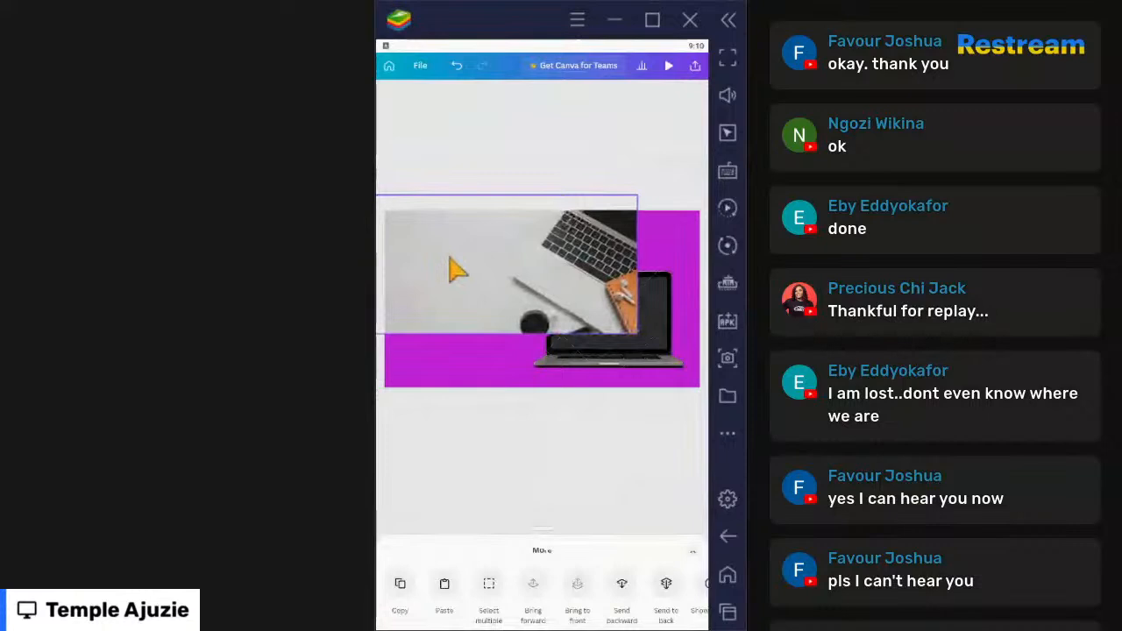
Step: Enlarge the desk photo until it covers the whole page and send it behind the laptop picture
drag(638, 336, 730, 397)
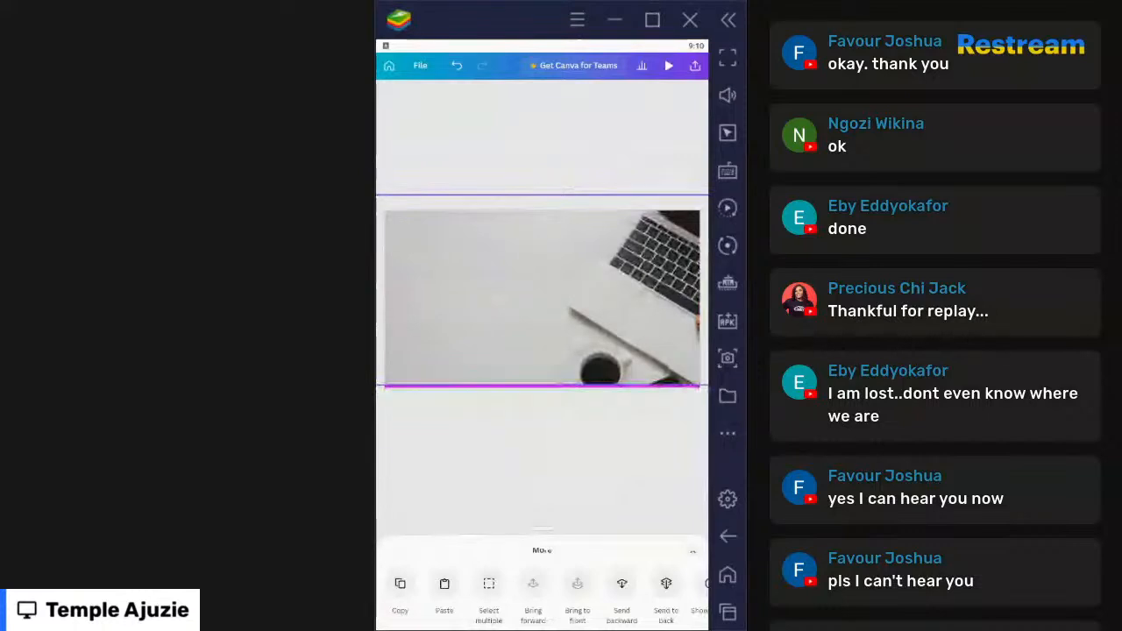
drag(730, 397, 738, 401)
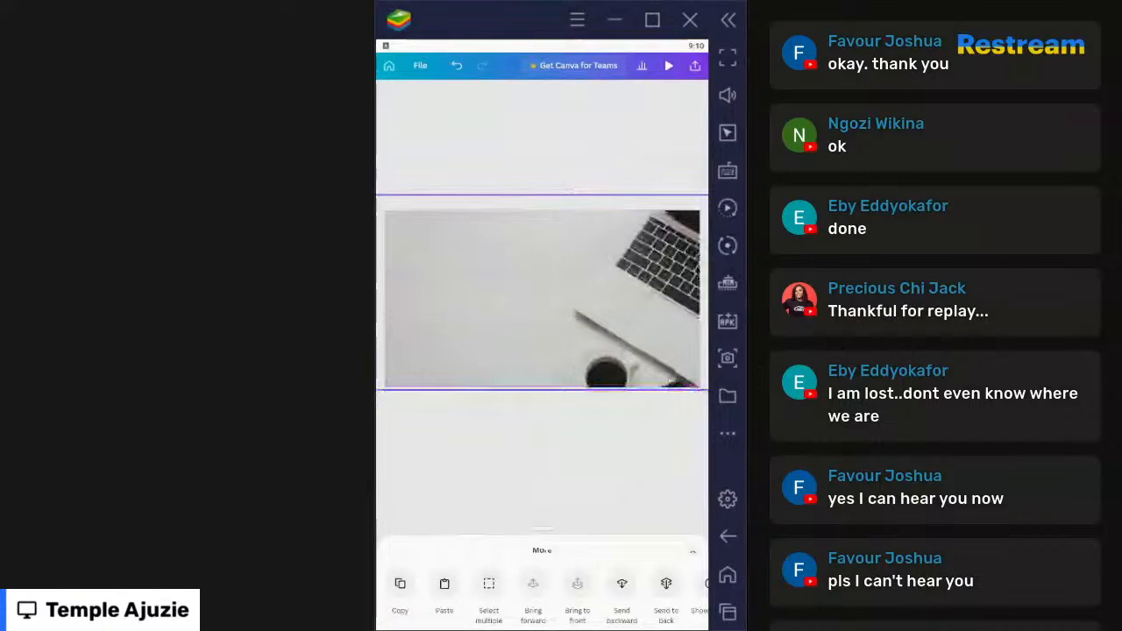
drag(738, 402, 742, 403)
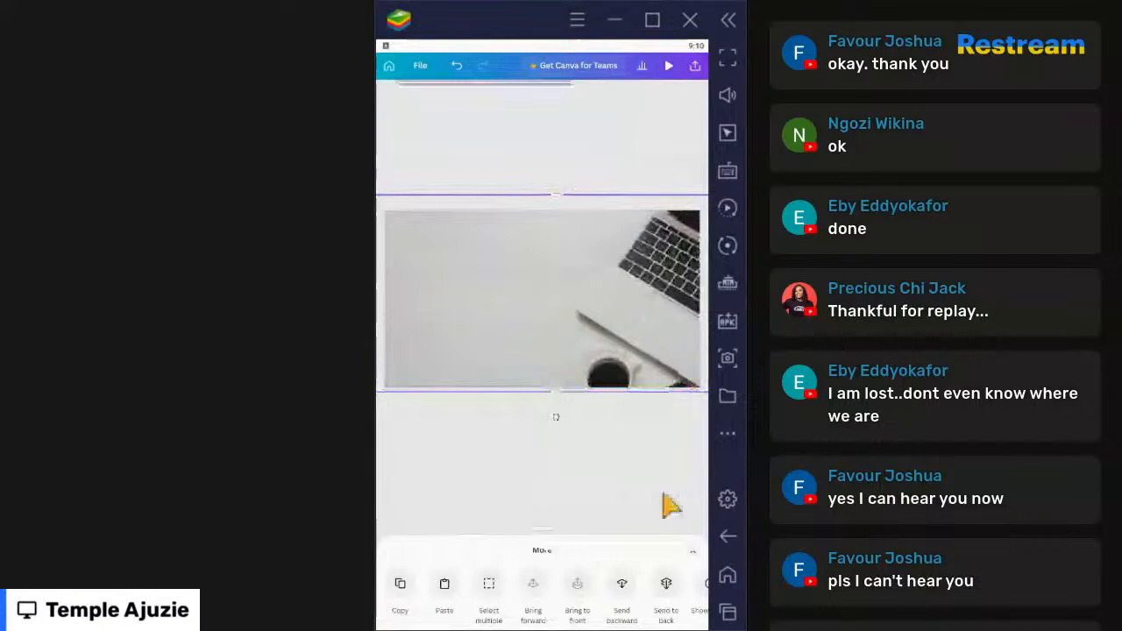
click(620, 517)
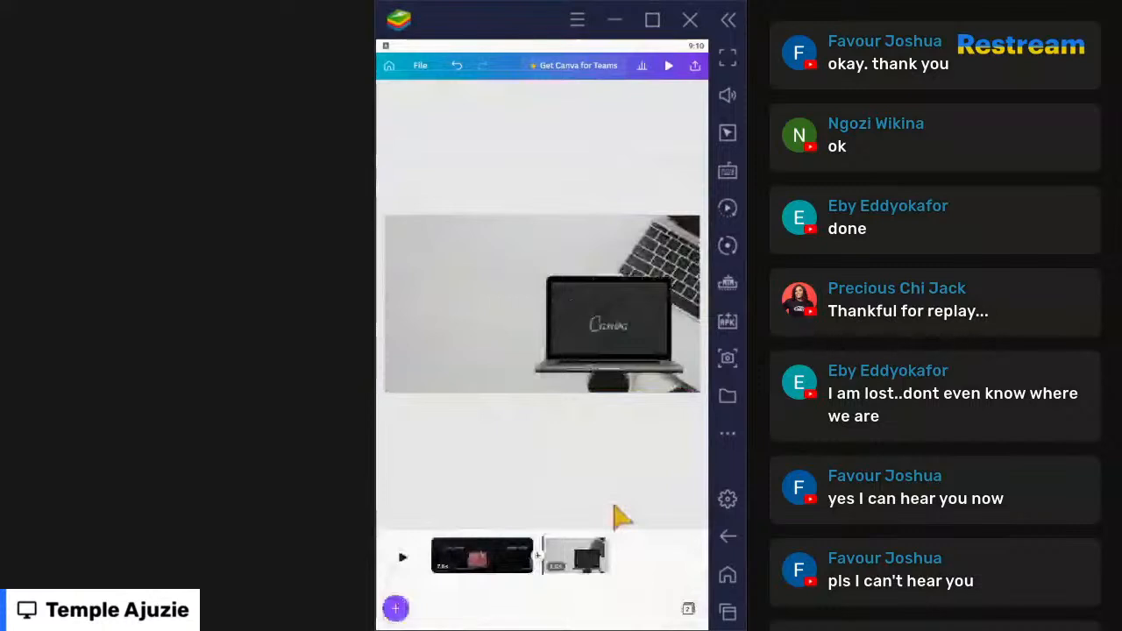
Step: Inspect the laptop picture, check the text line on the handbag page, and return to the laptop page's background photo
click(538, 379)
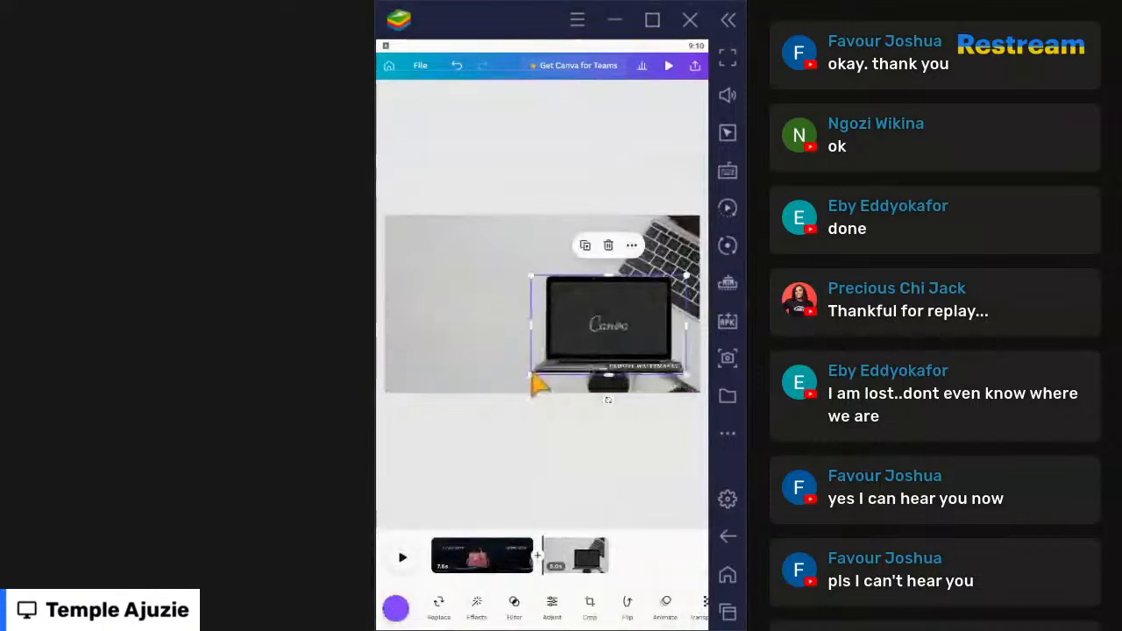
click(474, 561)
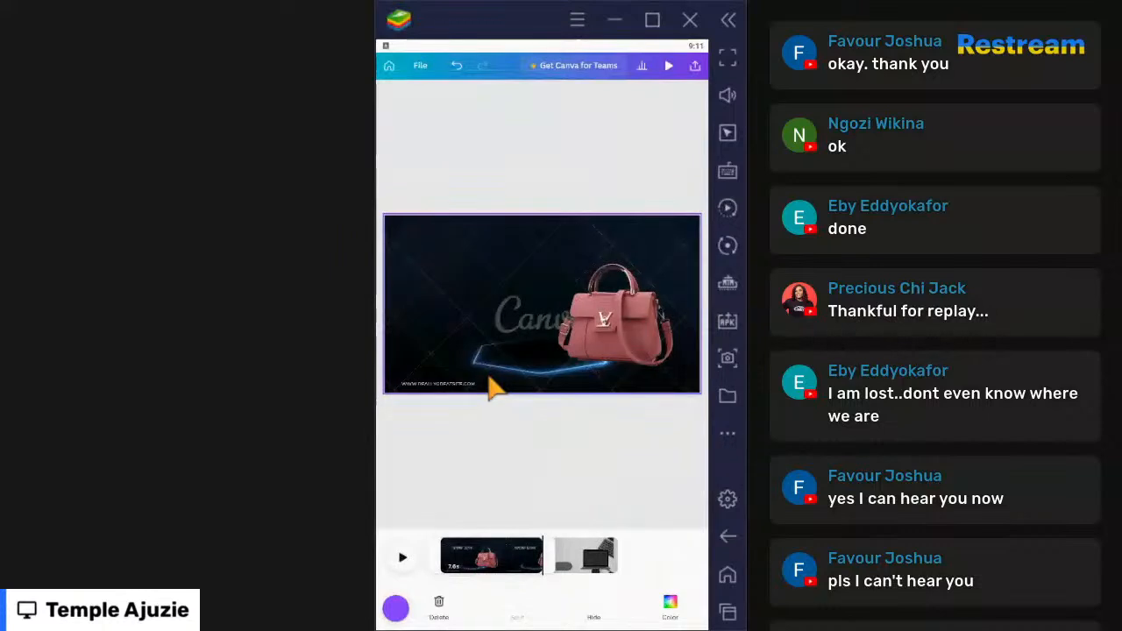
click(454, 277)
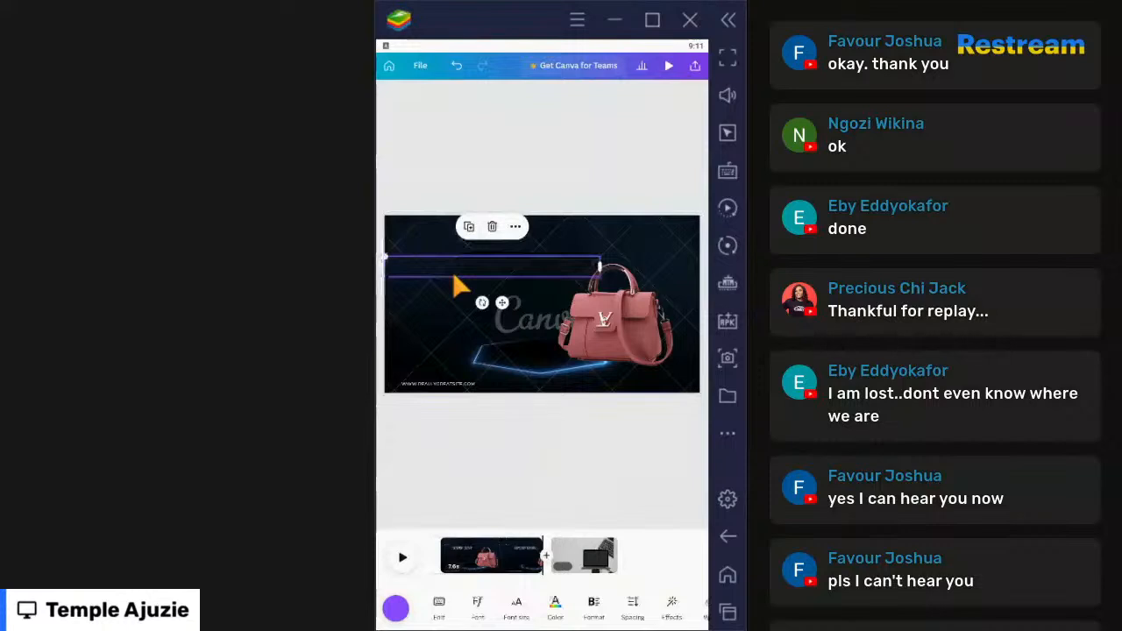
click(453, 274)
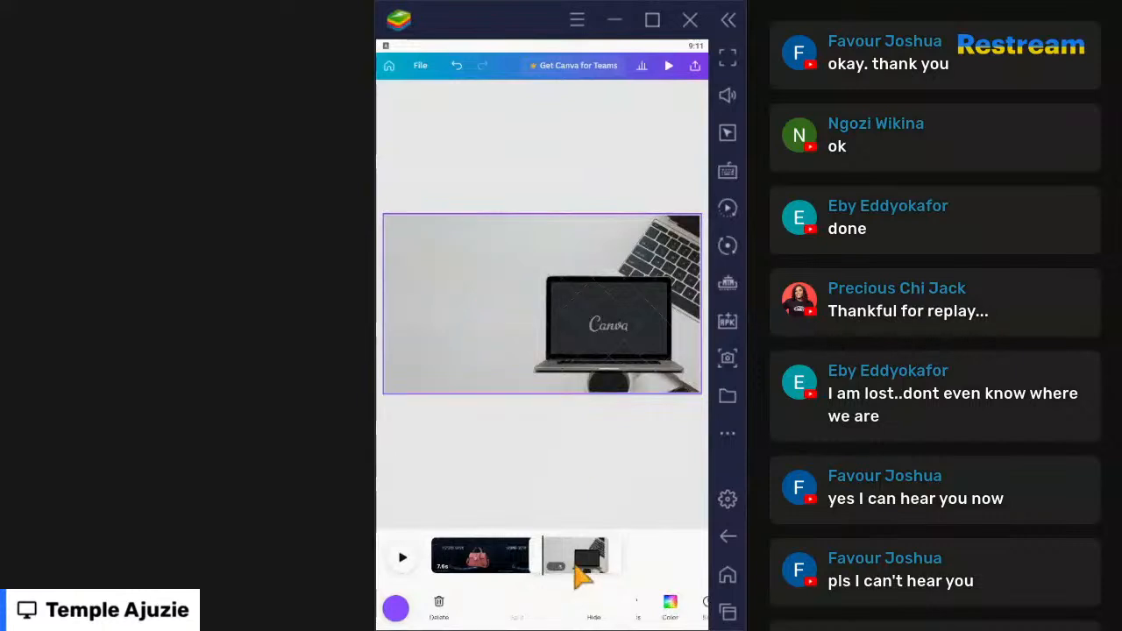
click(471, 317)
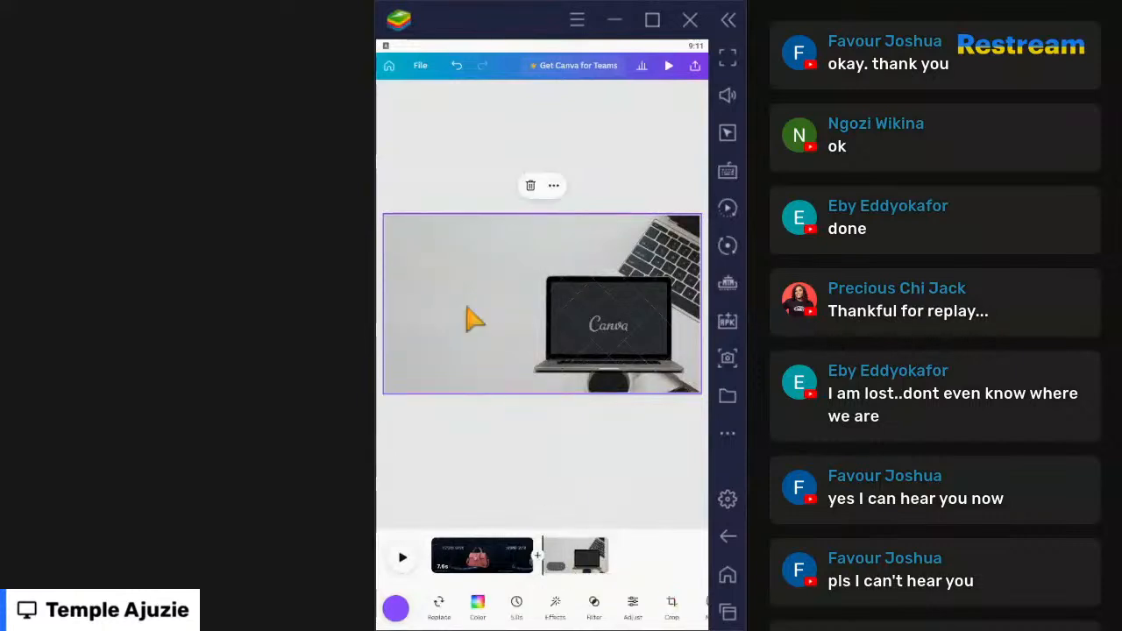